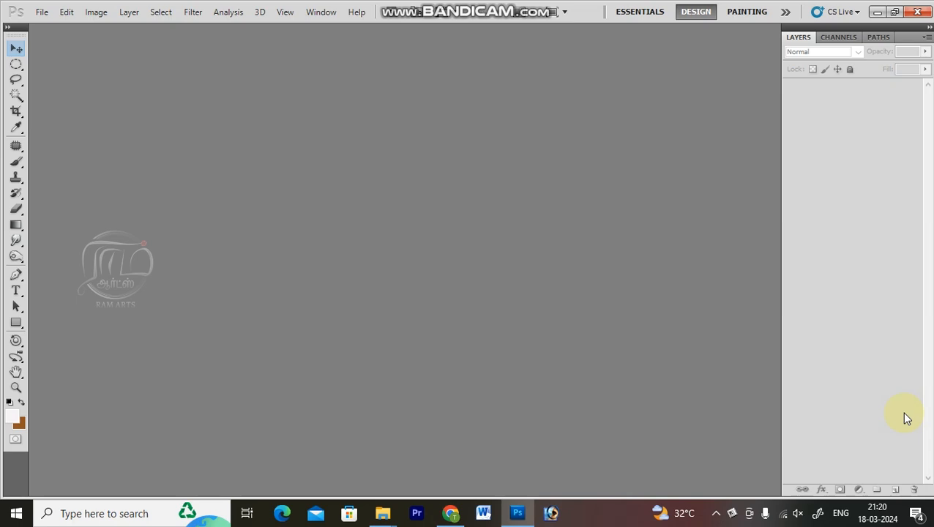
Start a new document and set its width to 96 inches.
key("ctrl+n")
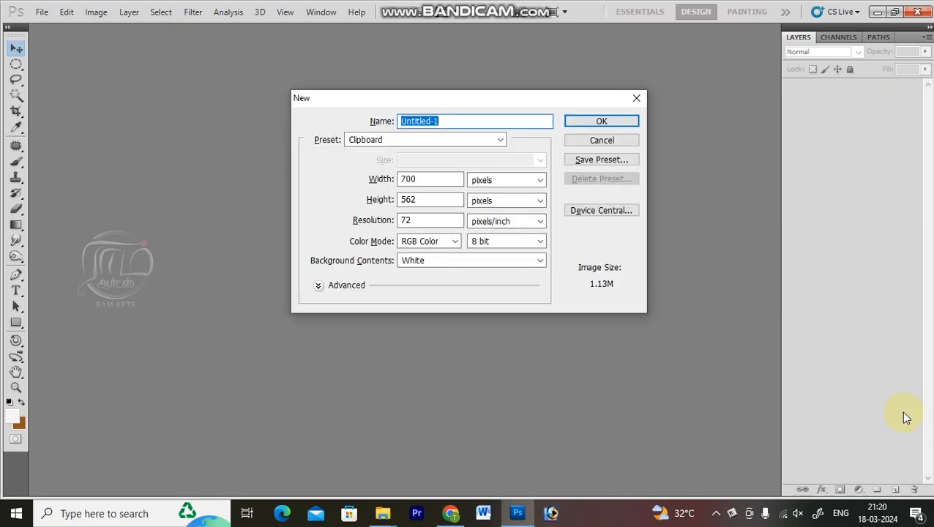
key("Tab")
key("Tab")
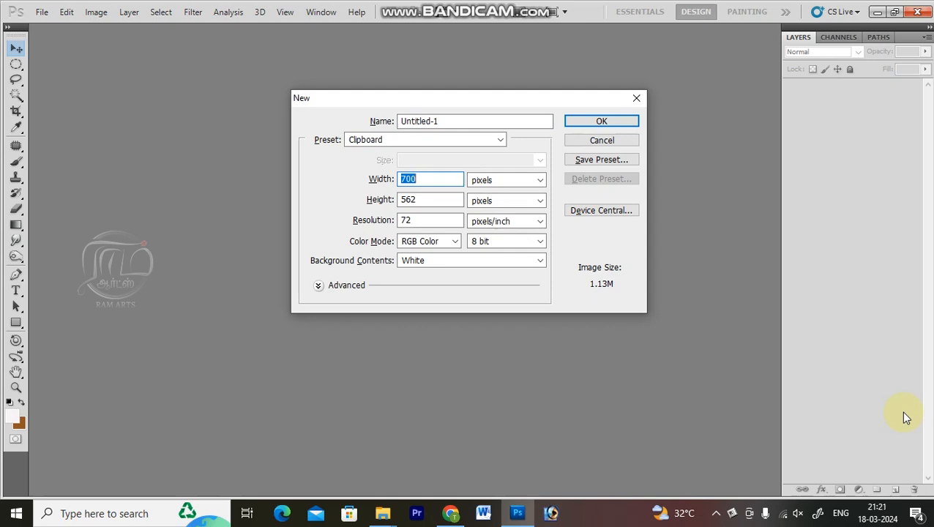
type("96")
key("Tab")
key("Down")
key("Tab")
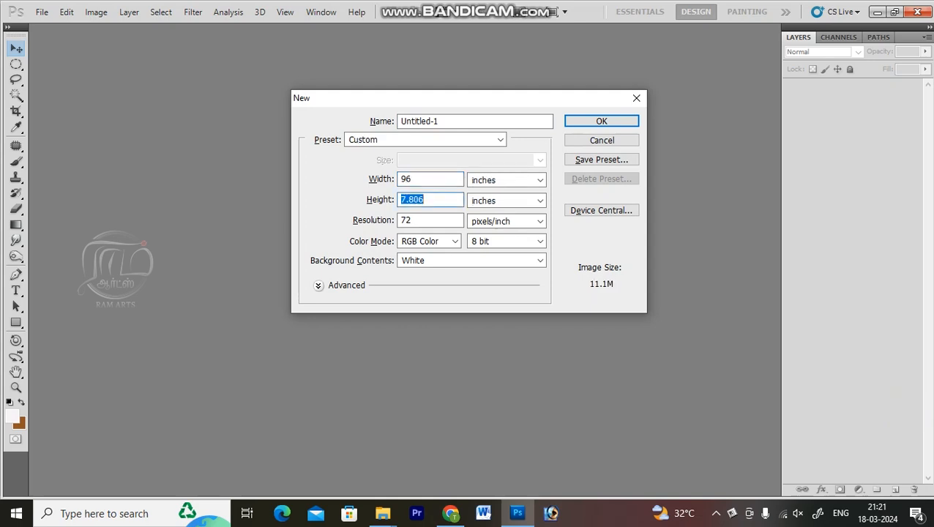
Set the document height to 48 inches and create the blank white RGB canvas.
type("48")
key("Tab")
key("Down")
key("Up")
key("Tab")
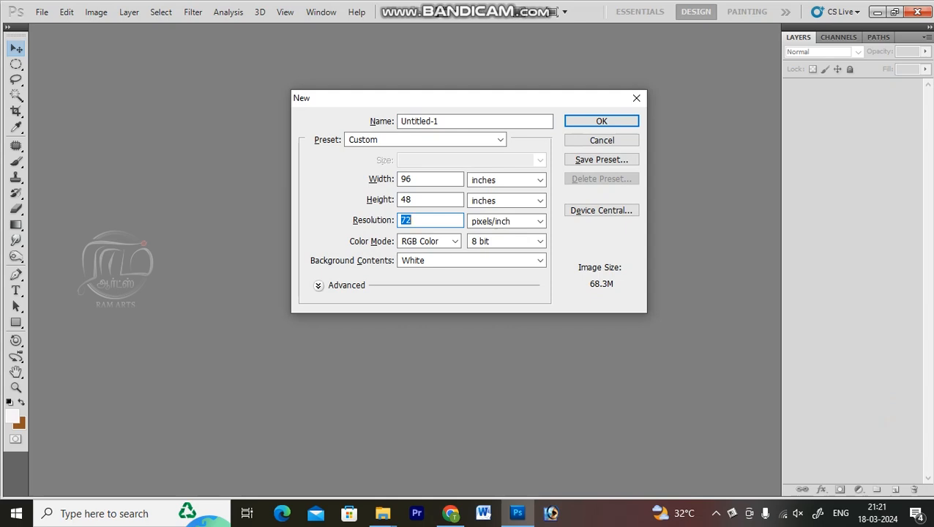
key("Tab")
key("Tab")
key("Return")
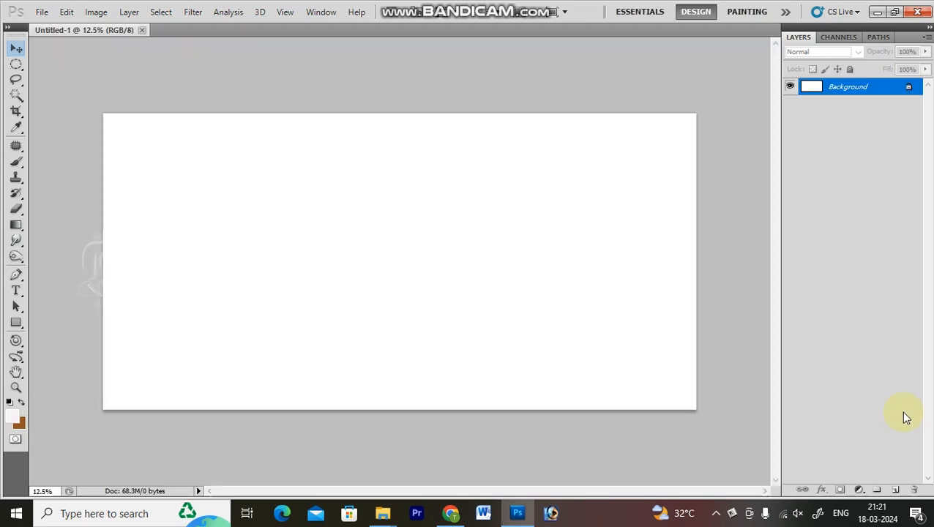
key("ctrl+0")
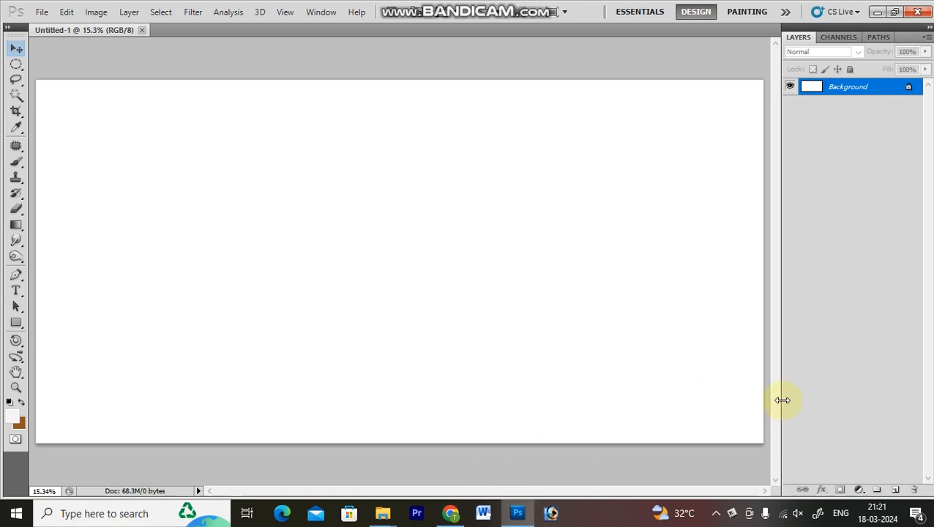
Cut the whole image out of chicken-hyderabadi-biryani-01.tif and close that file without saving.
key("ctrl+o")
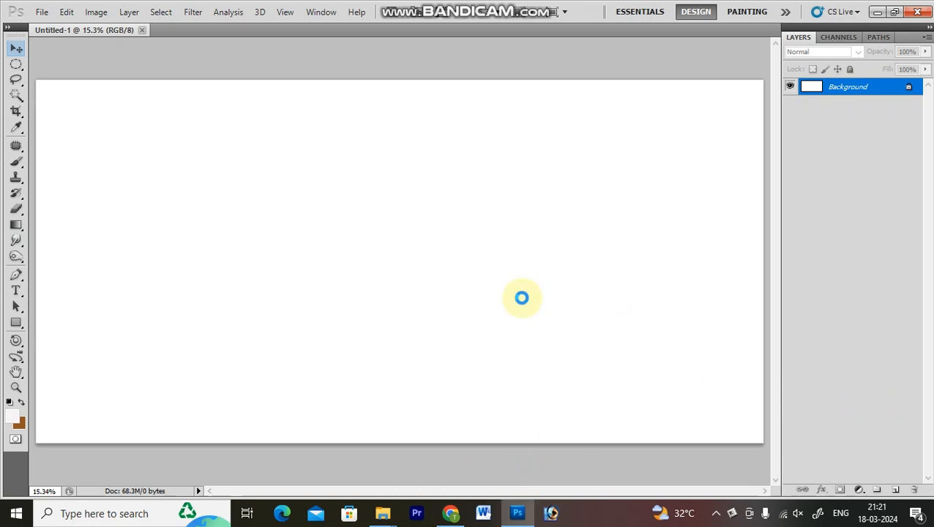
double_click(371, 139)
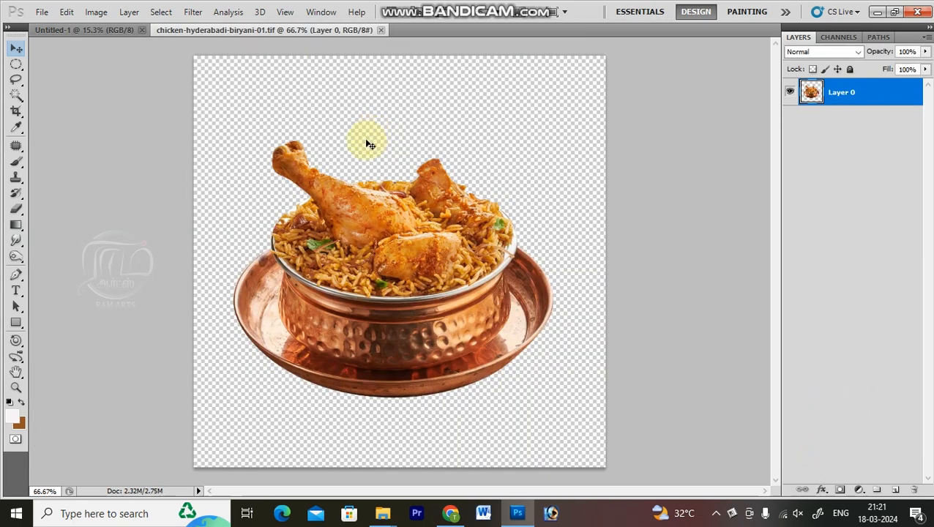
key("ctrl+a")
key("Delete")
key("ctrl+w")
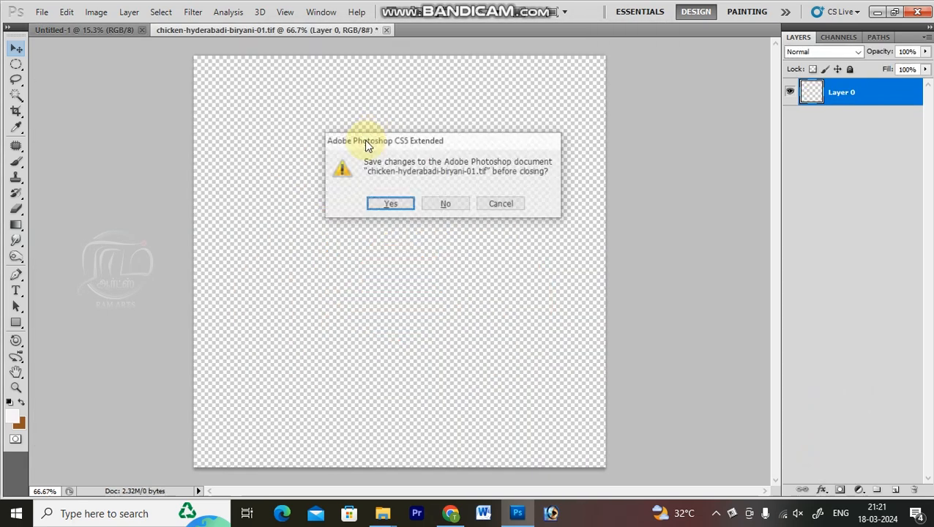
key("n")
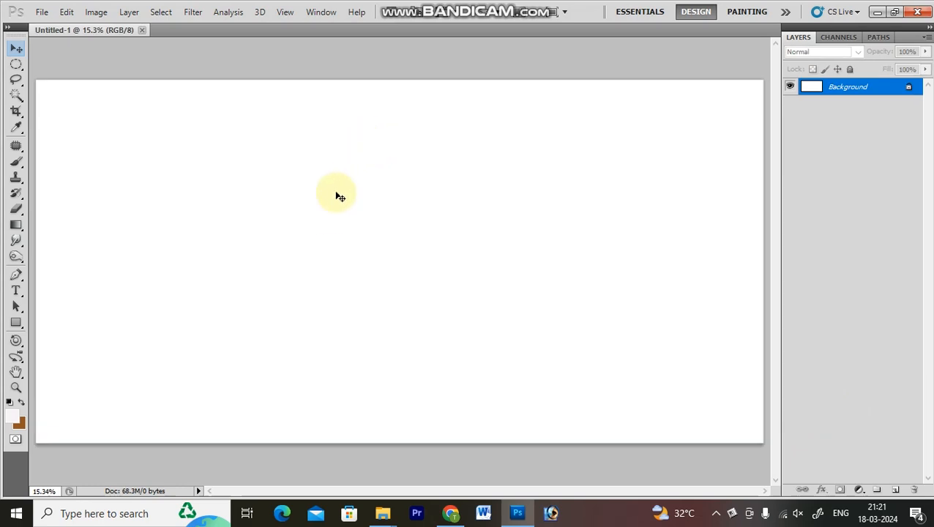
Paste the biryani pot into the blank document and enlarge it to nearly the full canvas height.
key("ctrl+v")
left_click_drag(472, 295, 438, 287)
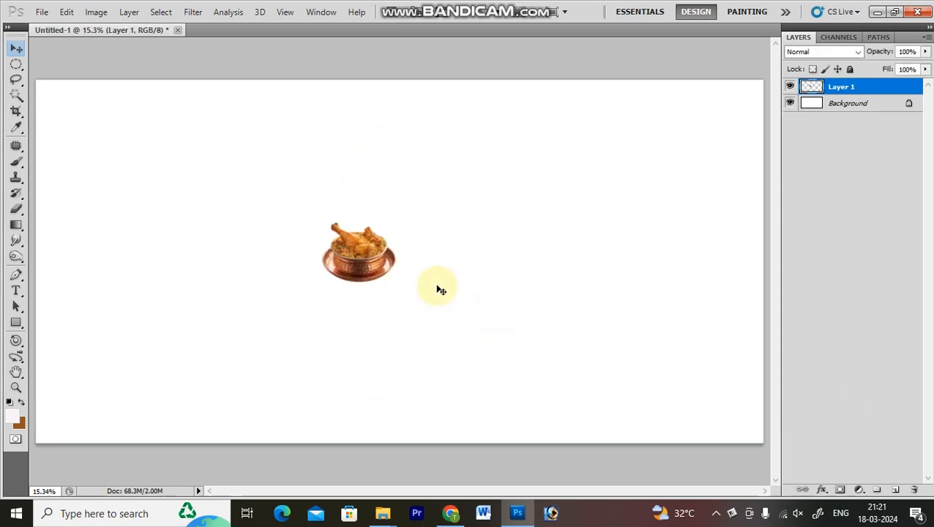
key("ctrl+t")
left_click_drag(398, 283, 538, 388)
key("Return")
left_click_drag(382, 319, 284, 301)
key("ctrl+minus")
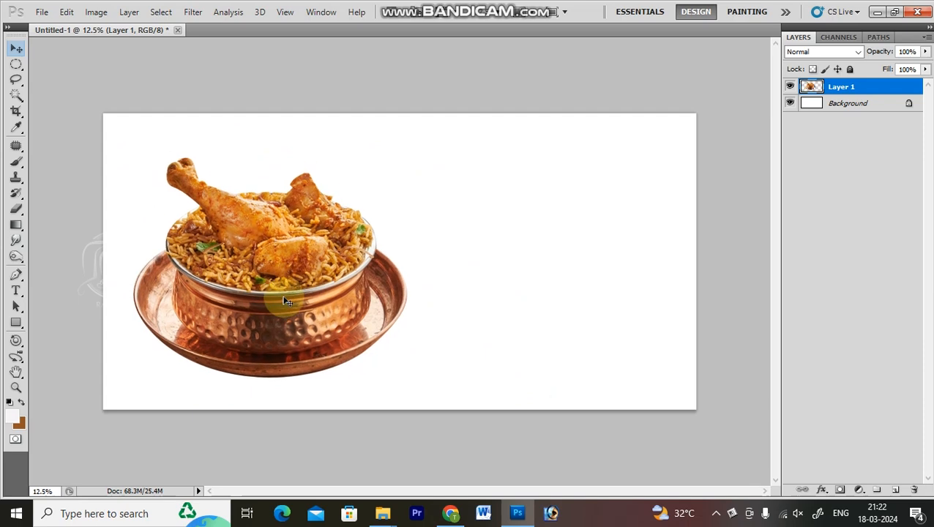
Rescale the biryani pot slightly smaller and position it within the left half of the canvas.
key("ctrl+z")
key("ctrl+t")
left_click_drag(348, 270, 257, 287)
left_click_drag(412, 158, 405, 168)
key("Return")
key("z")
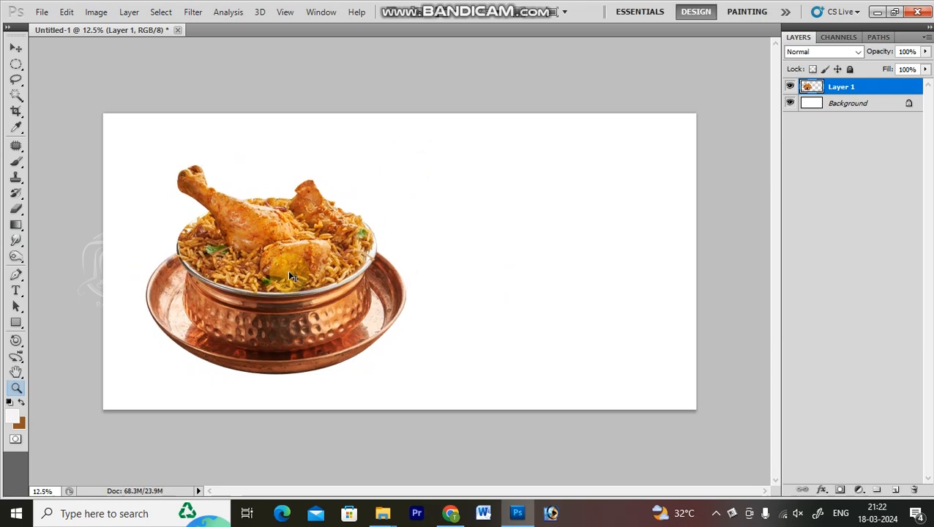
key("ctrl+0")
key("v")
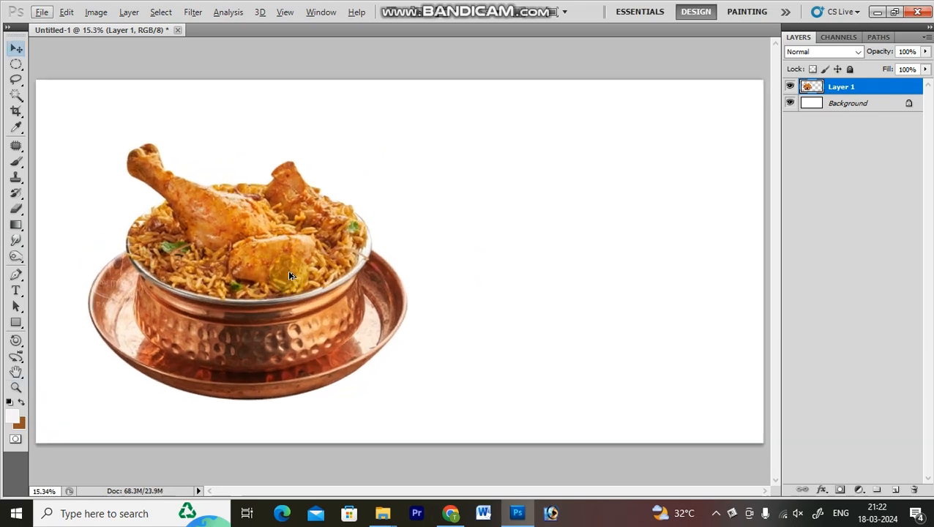
Apply a Brightness/Contrast adjustment to the biryani pot layer for a punchier look.
key("alt+i")
key("j")
key("c")
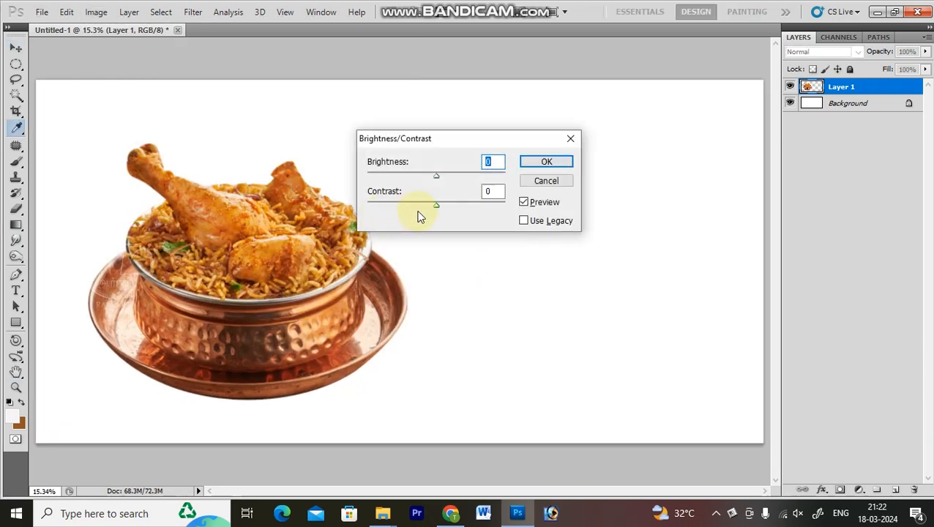
left_click_drag(442, 209, 435, 177)
key("Return")
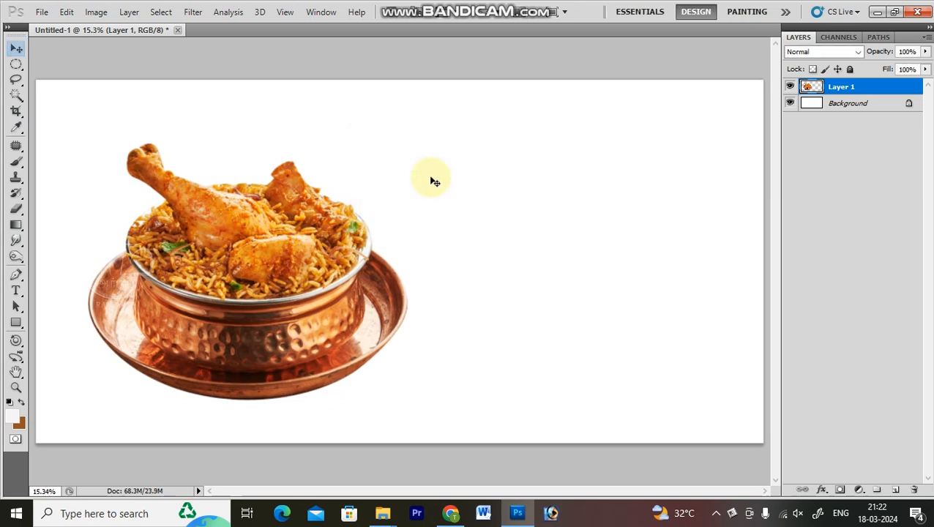
key("z")
left_click(435, 181, "alt")
key("v")
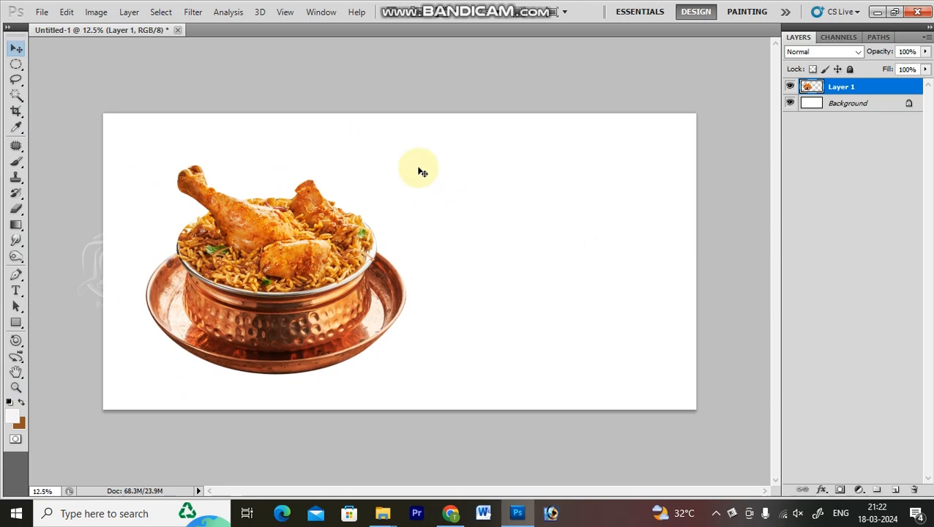
right_click(282, 331)
left_click(310, 341)
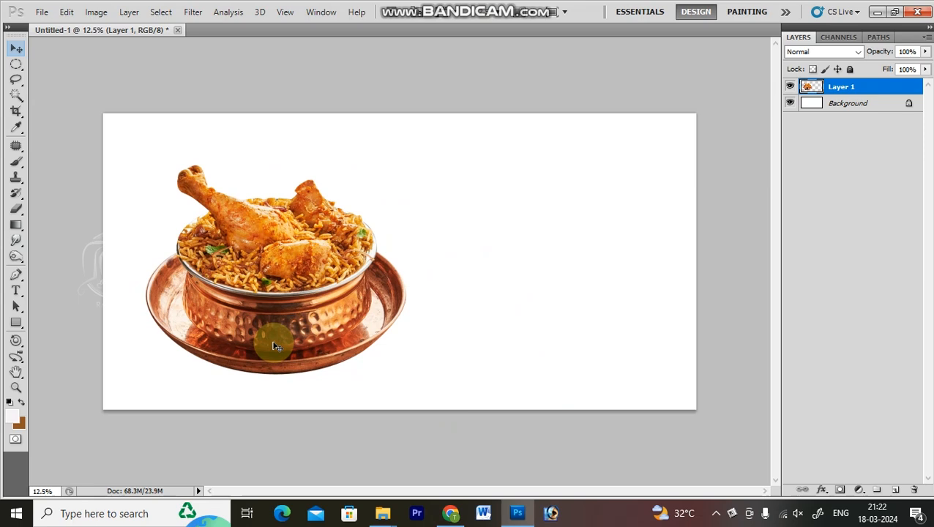
Set the foreground colour to pure red (ff0000) and fill the Background layer with it.
left_click(10, 419)
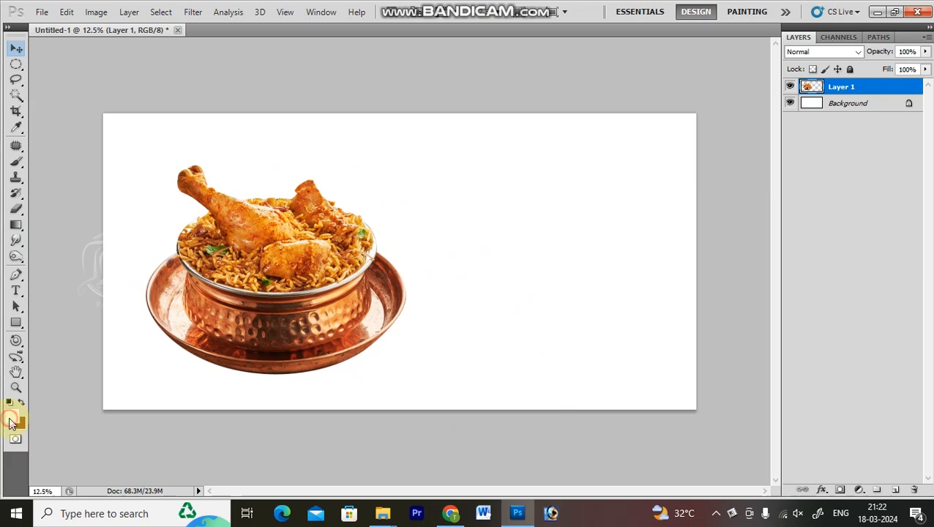
left_click(699, 208)
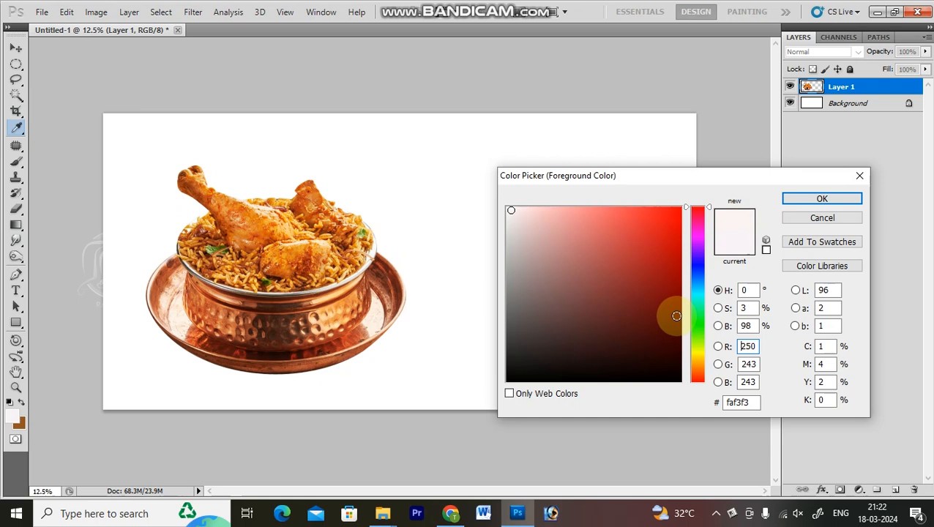
left_click_drag(667, 309, 734, 144)
key("Return")
right_click(472, 256)
left_click(484, 265)
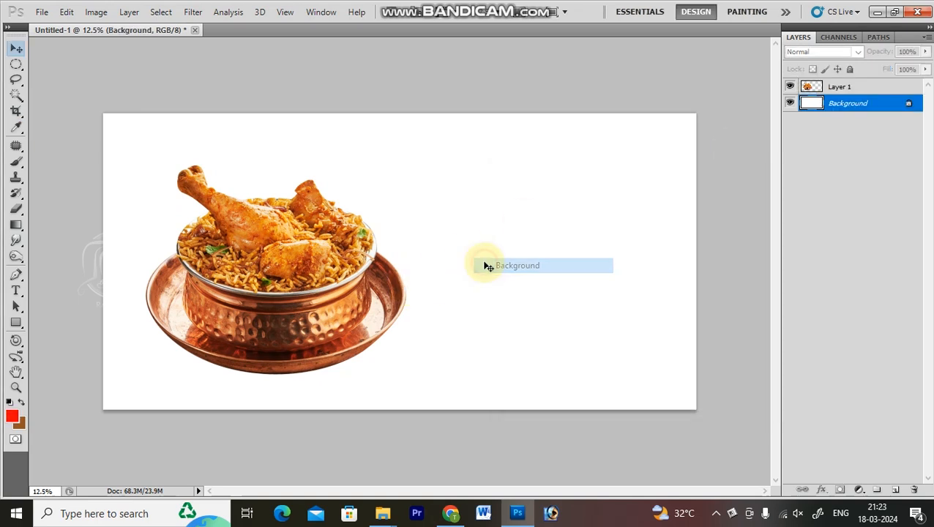
key("alt+BackSpace")
Try moving the biryani pot slightly lower on the canvas and undo the move.
right_click(253, 273)
left_click(275, 282)
left_click_drag(401, 302, 399, 336)
key("ctrl+z")
key("ctrl+0")
key("ctrl+minus")
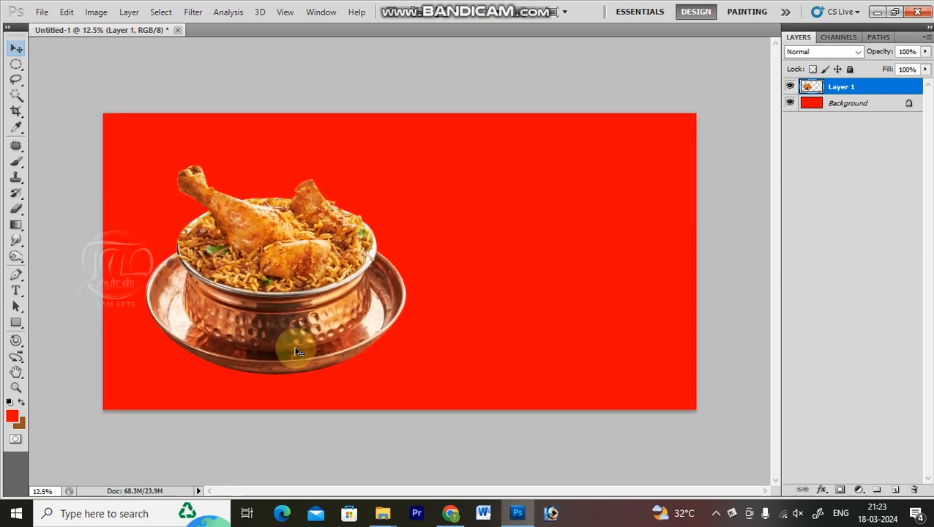
Add a new empty layer and set the foreground colour to a darker red for the Gradient tool.
key("ctrl+shift+n")
key("Return")
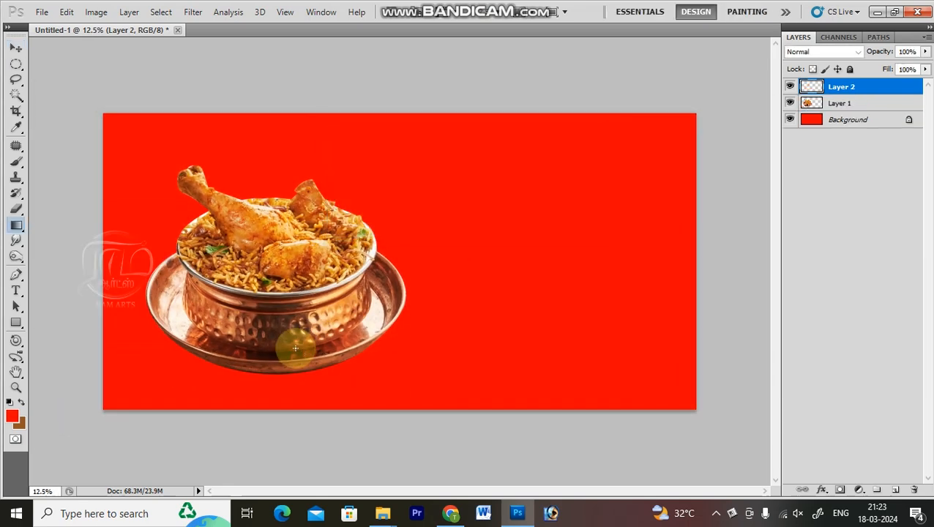
key("g")
left_click(12, 415)
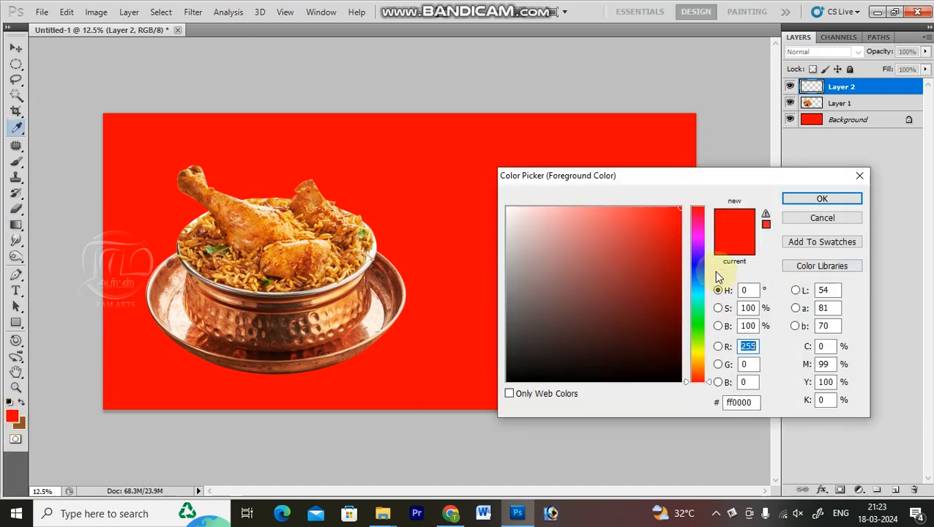
left_click(678, 271)
key("Return")
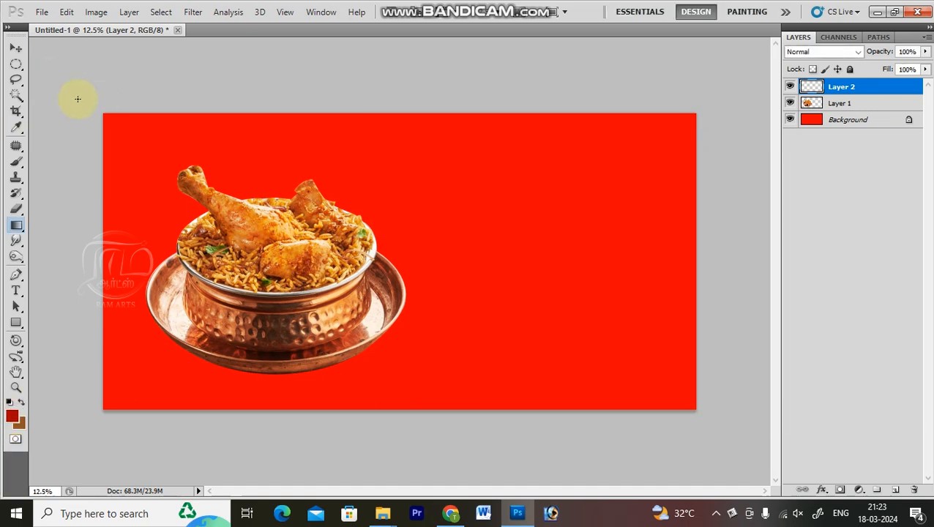
Draw darker red gradients inward from all four canvas corners and place their layer beneath the biryani pot.
left_click_drag(67, 79, 656, 381)
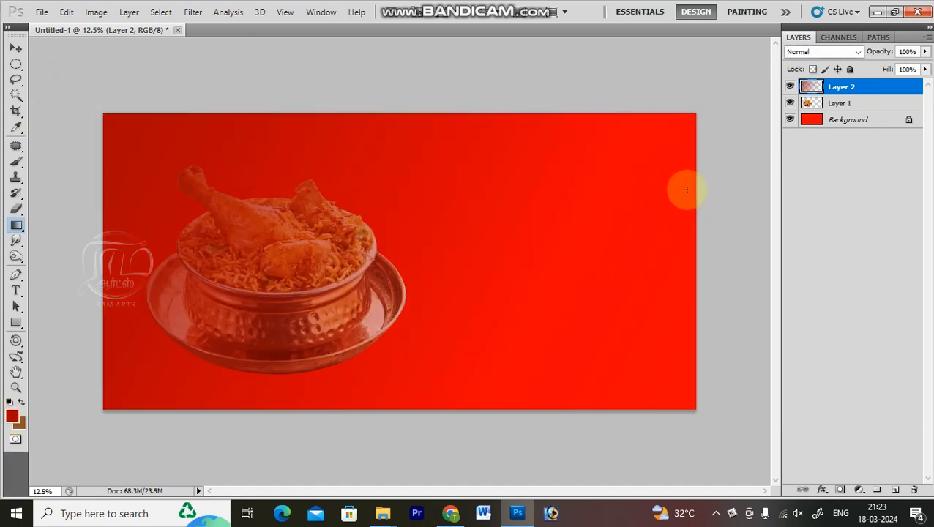
left_click_drag(729, 90, 272, 327)
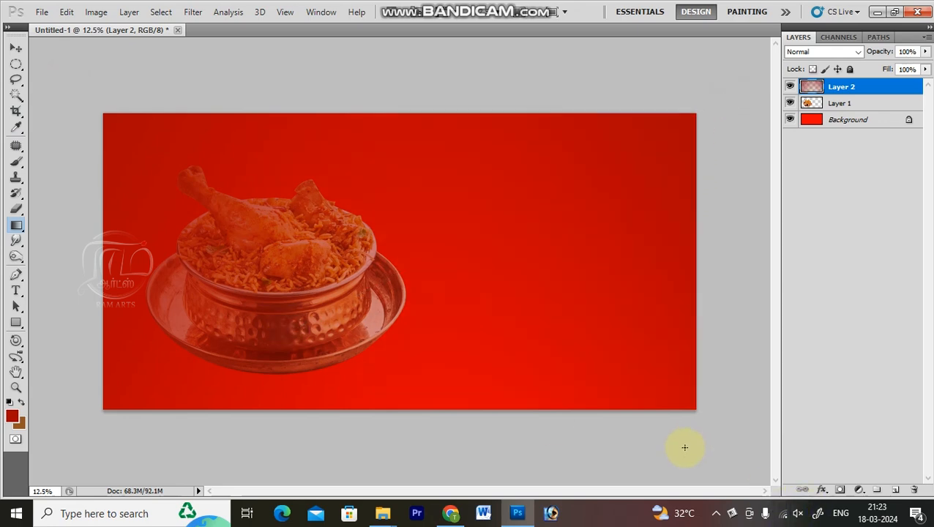
left_click_drag(739, 477, 406, 307)
left_click_drag(78, 440, 333, 245)
key("v")
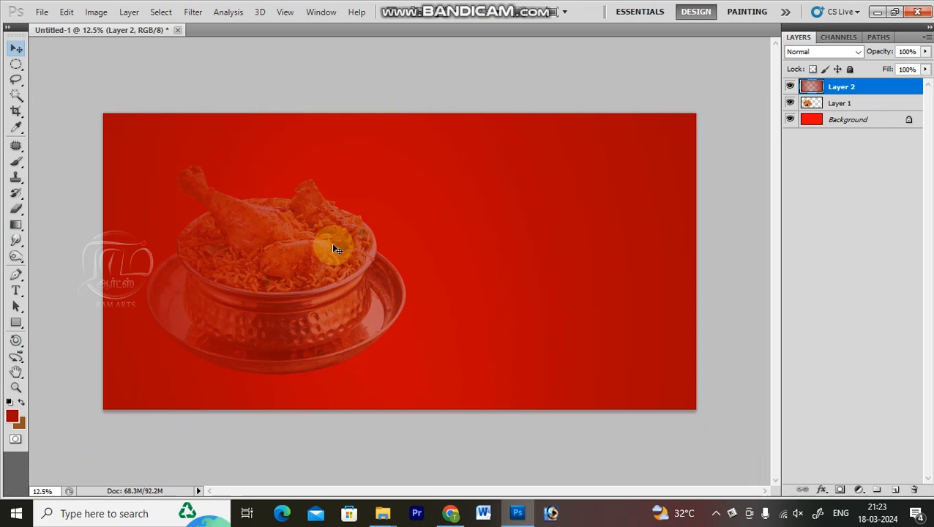
key("ctrl+bracketleft")
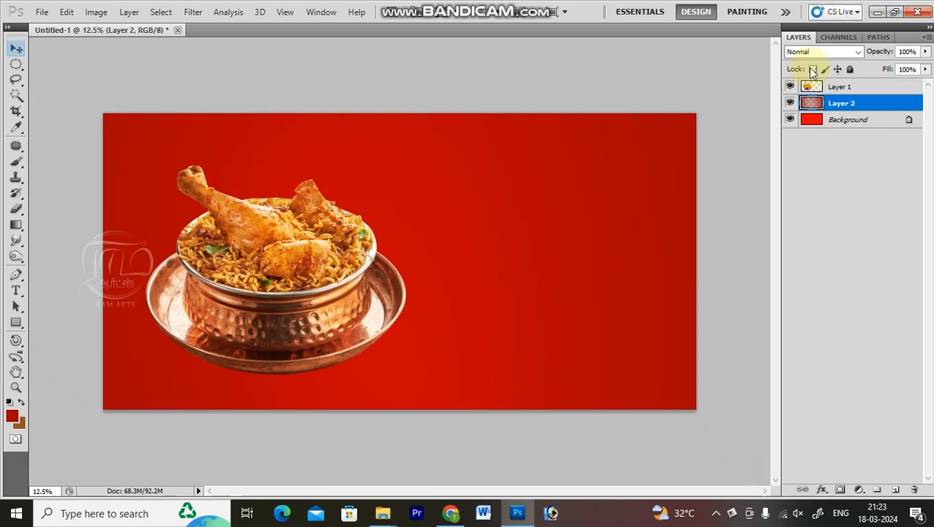
left_click(790, 103)
left_click(788, 104)
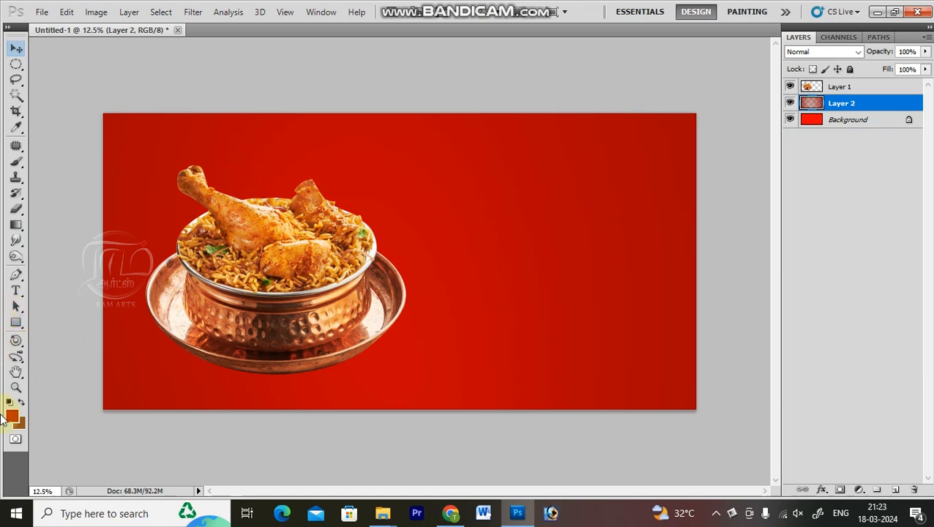
Draw very dark red gradients inward from all canvas corners and edges on Layer 2 to form a vignette.
left_click(12, 416)
left_click(677, 333)
key("Return")
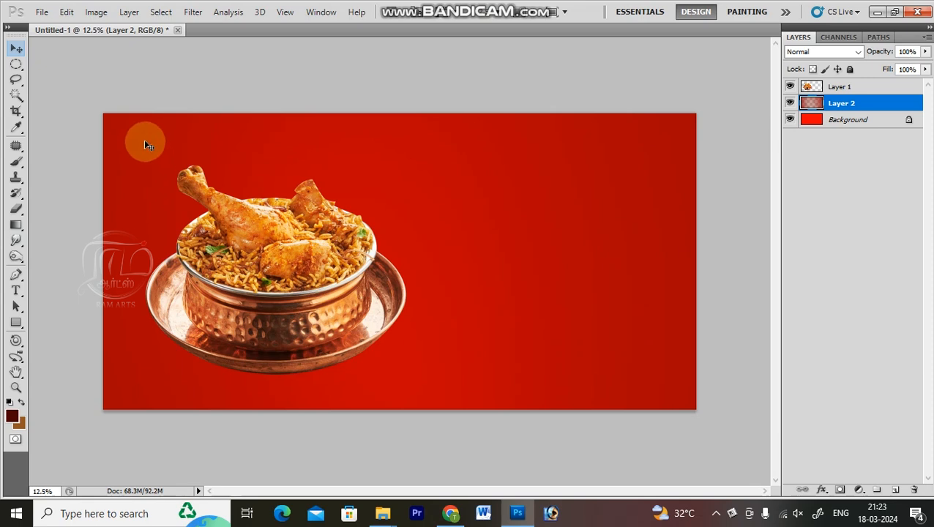
key("g")
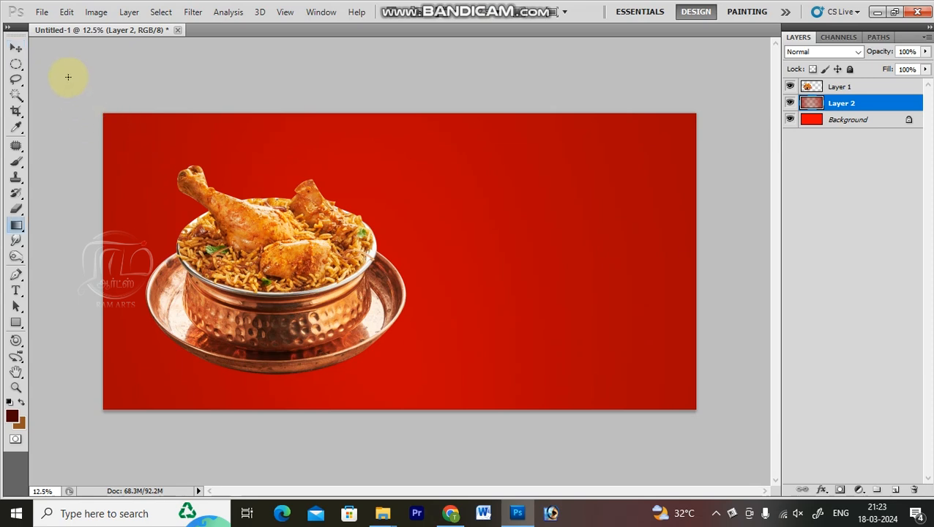
left_click_drag(53, 65, 234, 228)
left_click_drag(742, 73, 537, 126)
left_click_drag(424, 38, 423, 179)
left_click_drag(735, 463, 571, 296)
left_click_drag(55, 452, 212, 296)
left_click_drag(406, 477, 410, 333)
left_click_drag(752, 273, 587, 254)
left_click_drag(52, 287, 212, 290)
Try shifting the gradient layer slightly and undo the move.
key("v")
left_click_drag(395, 328, 417, 333)
key("ctrl+z")
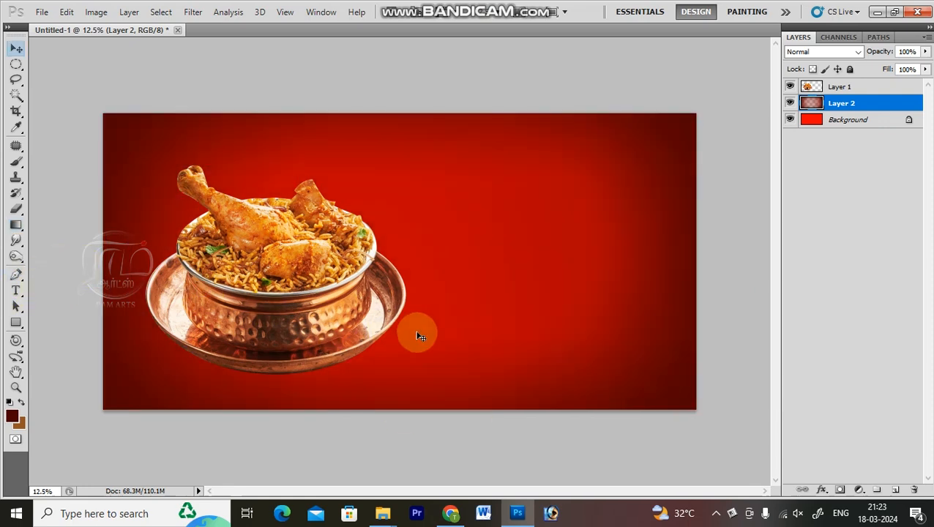
key("ctrl+minus")
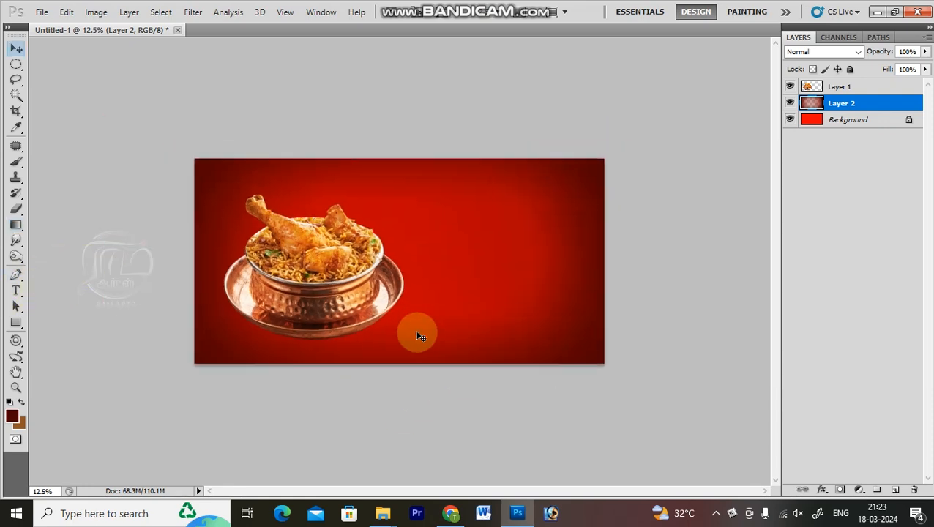
key("ctrl+plus")
key("ctrl+plus")
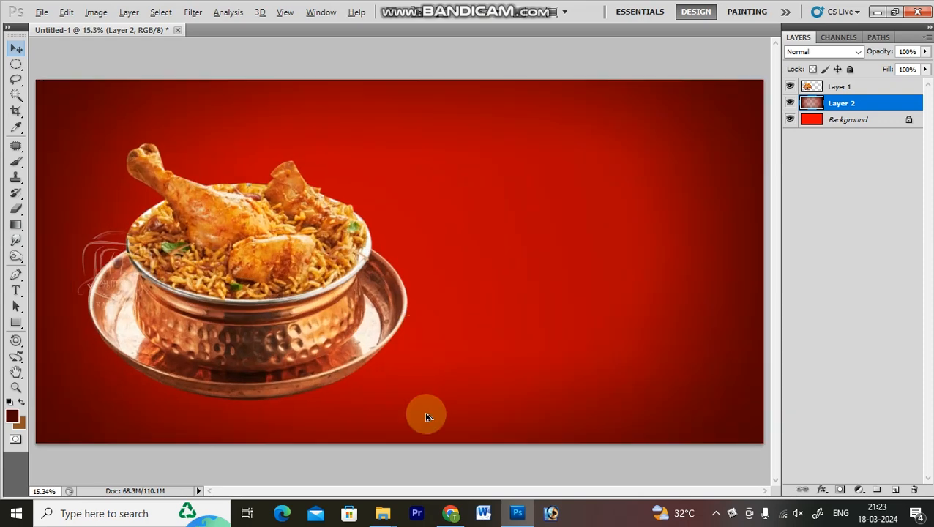
key("ctrl+minus")
left_click_drag(608, 371, 542, 344)
key("ctrl+z")
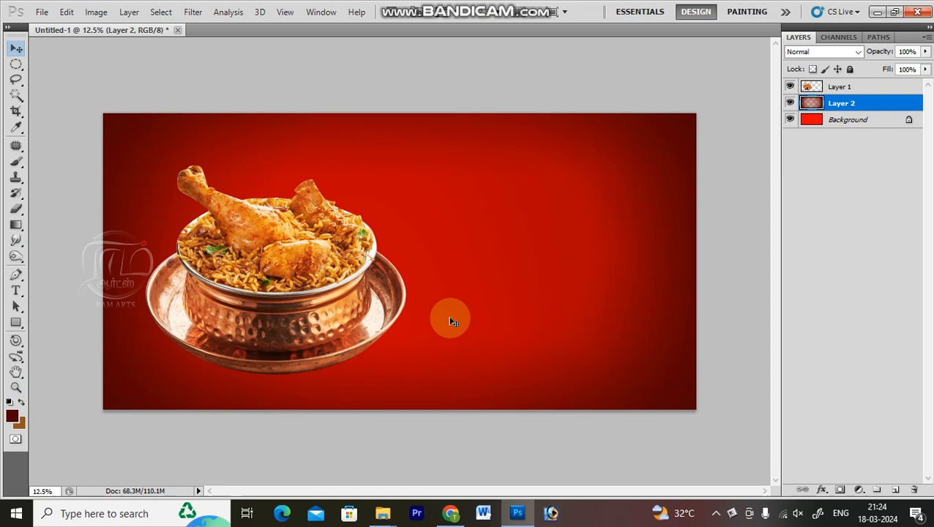
Adjust the biryani pot layer with Brightness/Contrast, setting brightness to 3 and contrast to 25.
right_click(334, 310)
left_click(361, 321)
mouse_move(270, 351)
left_mouse_down()
mouse_move(365, 324)
mouse_move(269, 353)
left_mouse_up()
left_click(305, 388, "ctrl")
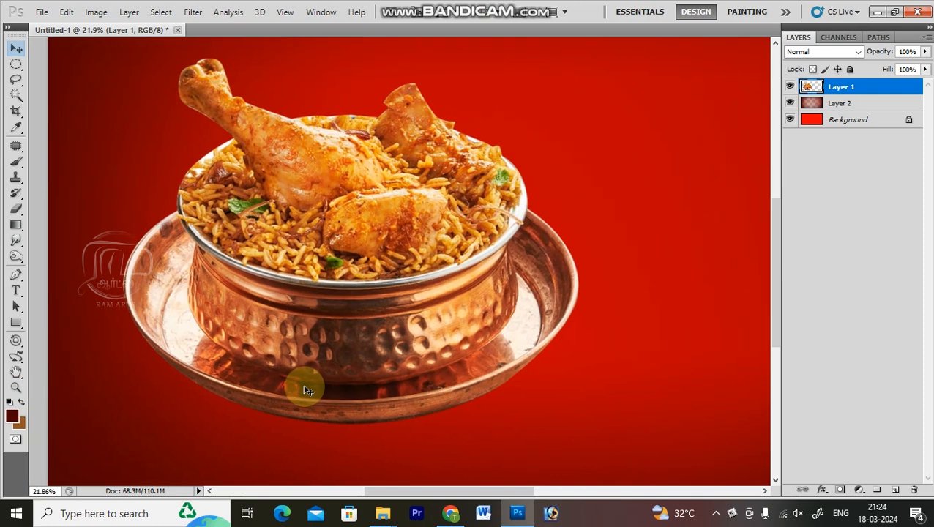
key("ctrl+0")
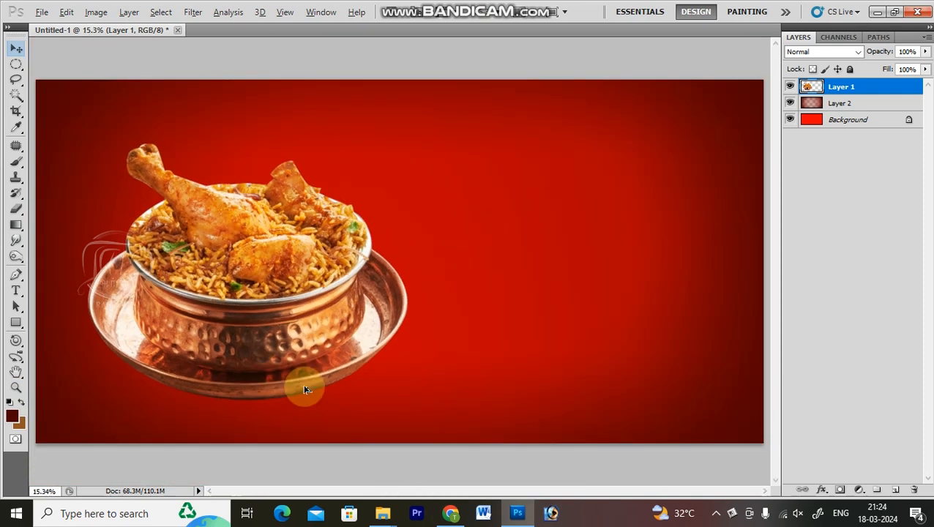
key("alt+i")
key("j")
key("c")
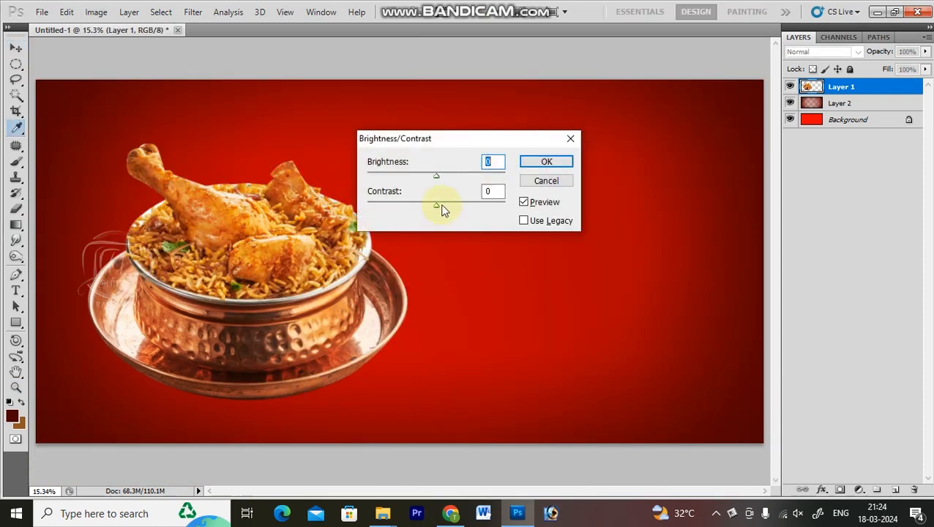
left_click_drag(440, 210, 451, 211)
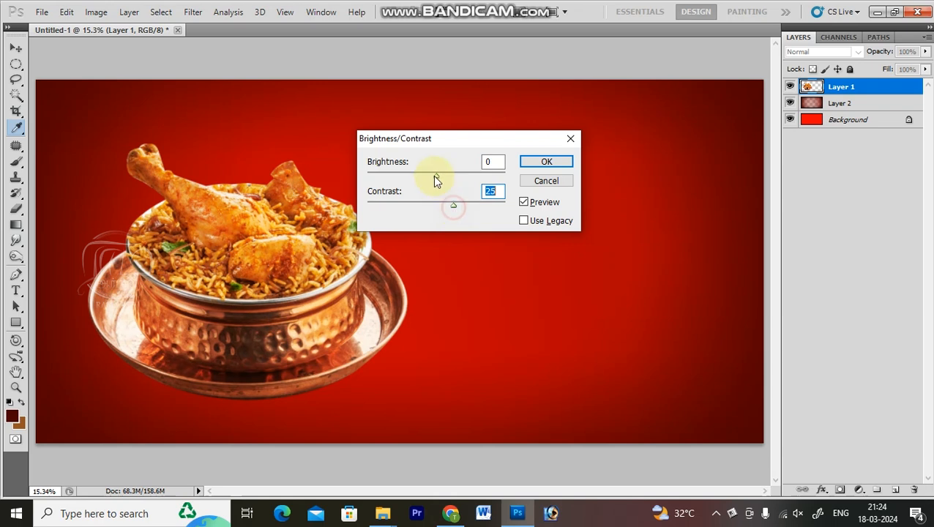
left_click_drag(438, 175, 439, 178)
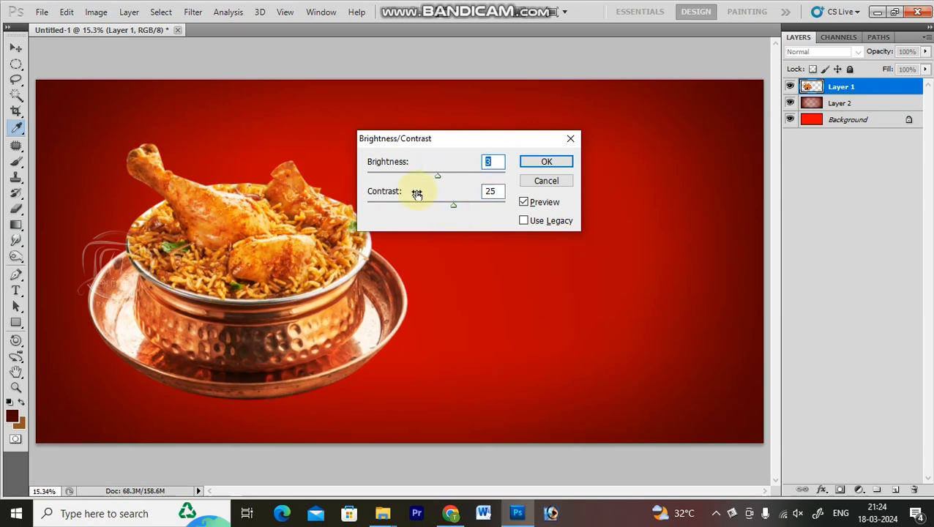
key("Return")
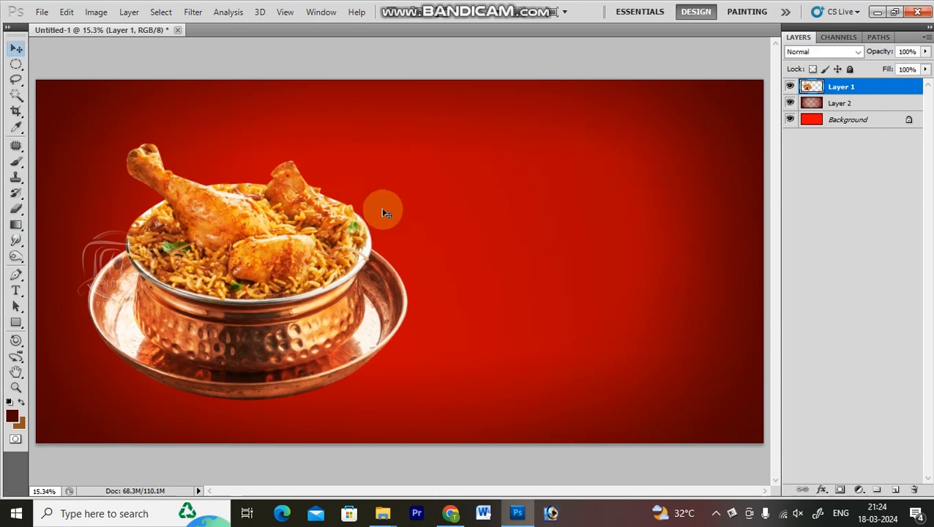
left_click_drag(268, 334, 225, 327)
key("ctrl+z")
key("z")
left_click_drag(96, 205, 445, 375)
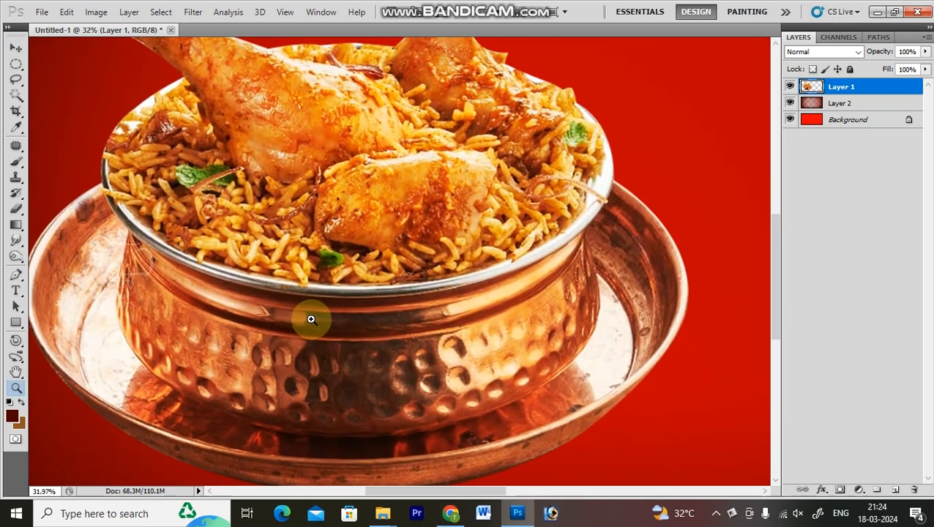
key("ctrl+0")
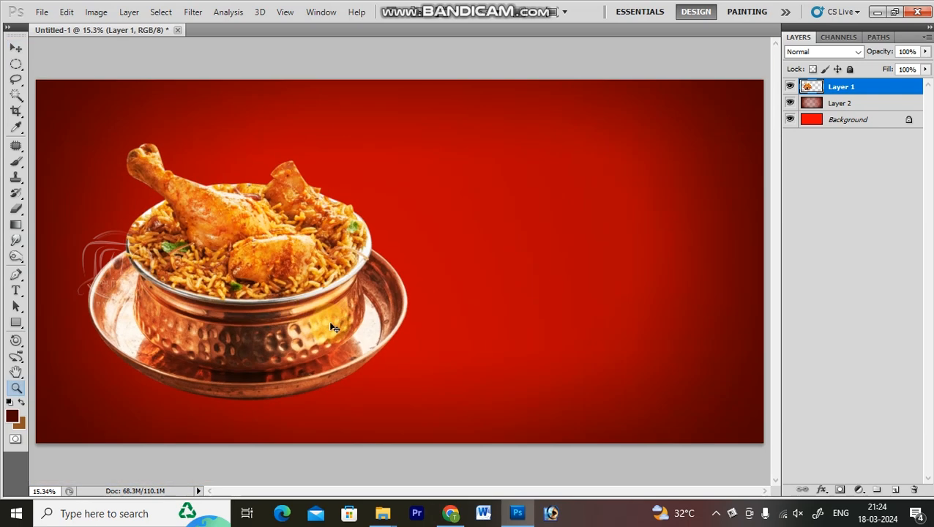
Duplicate the biryani pot layer.
key("ctrl+j")
key("v")
key("ctrl+t")
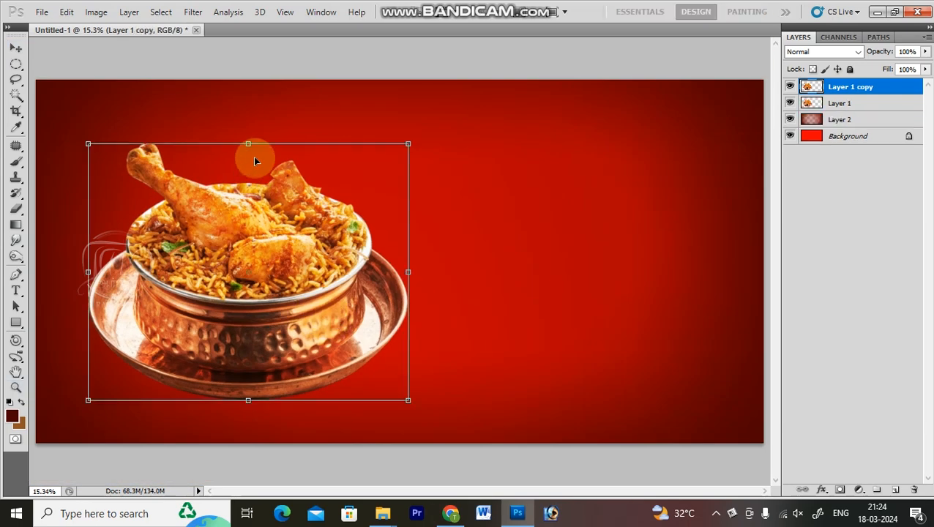
left_click_drag(248, 162, 223, 172)
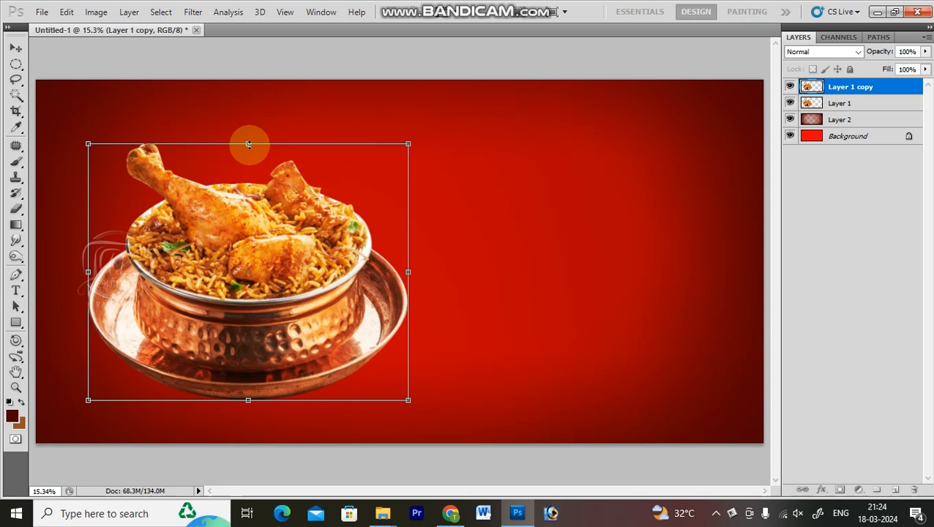
left_click_drag(249, 144, 177, 206)
key("Escape")
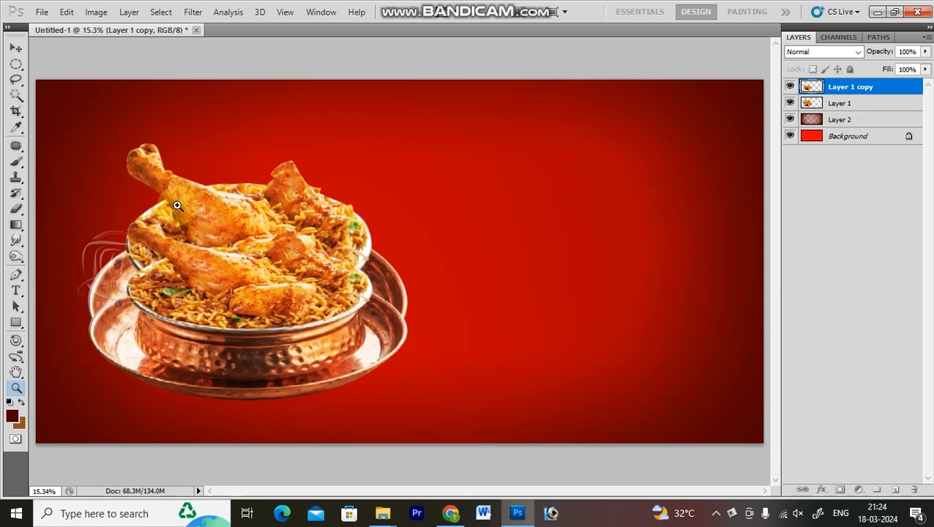
key("v")
key("ctrl+t")
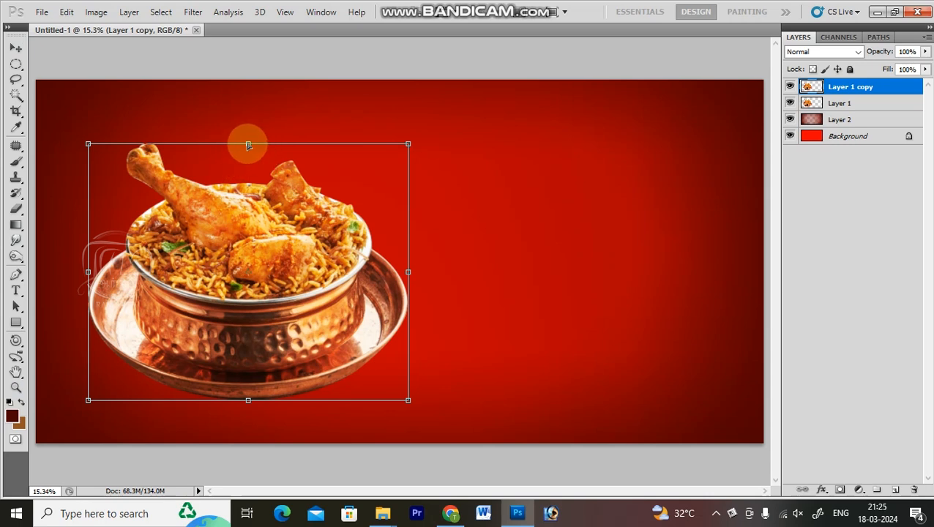
left_click_drag(248, 145, 245, 275)
key("Return")
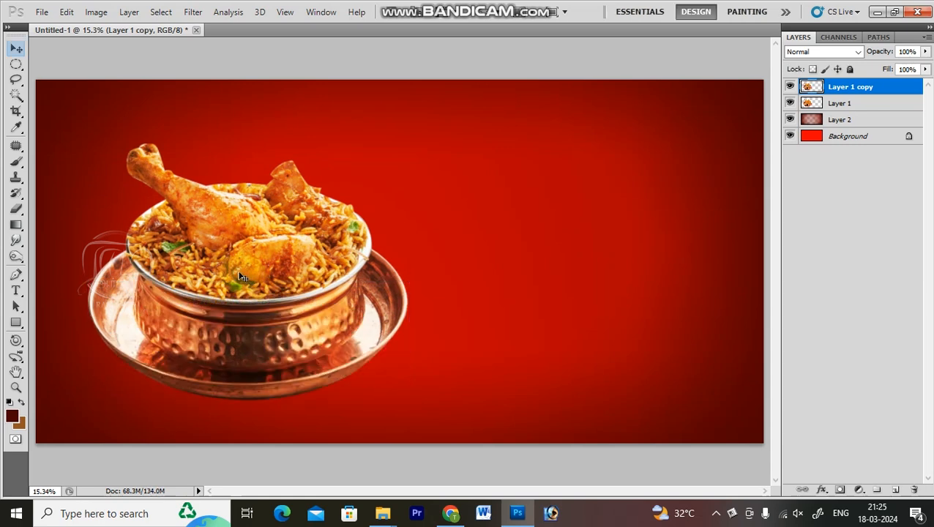
Squash the pot copy vertically to about half its height, keeping its base in place, and move its layer beneath the original pot.
key("ctrl+t")
left_click_drag(271, 142, 126, 218)
key("ctrl+z")
left_click_drag(249, 145, 245, 298)
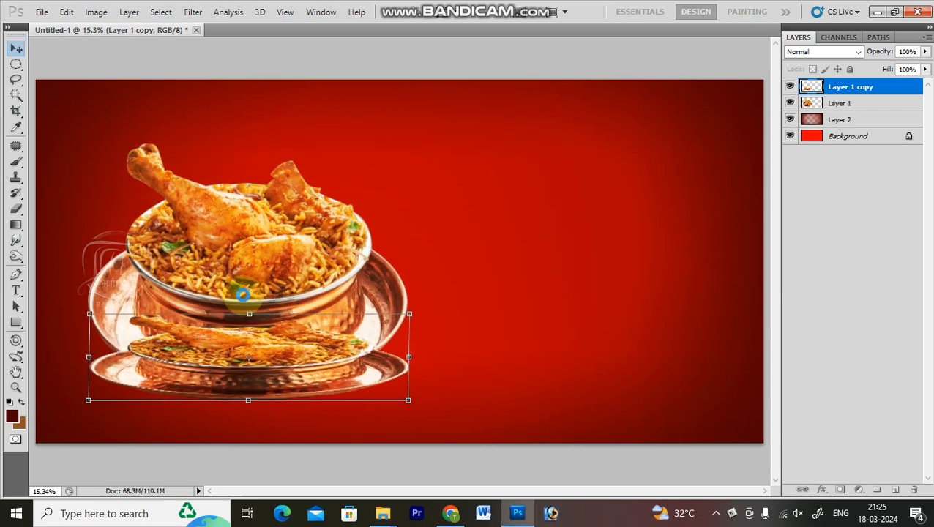
key("Return")
key("ctrl+bracketleft")
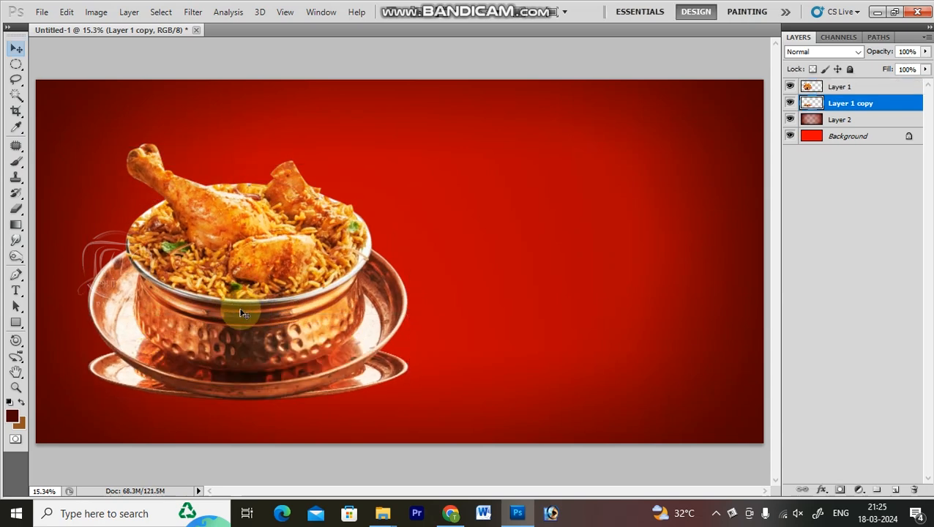
key("ctrl+t")
left_click_drag(248, 315, 249, 269)
key("Return")
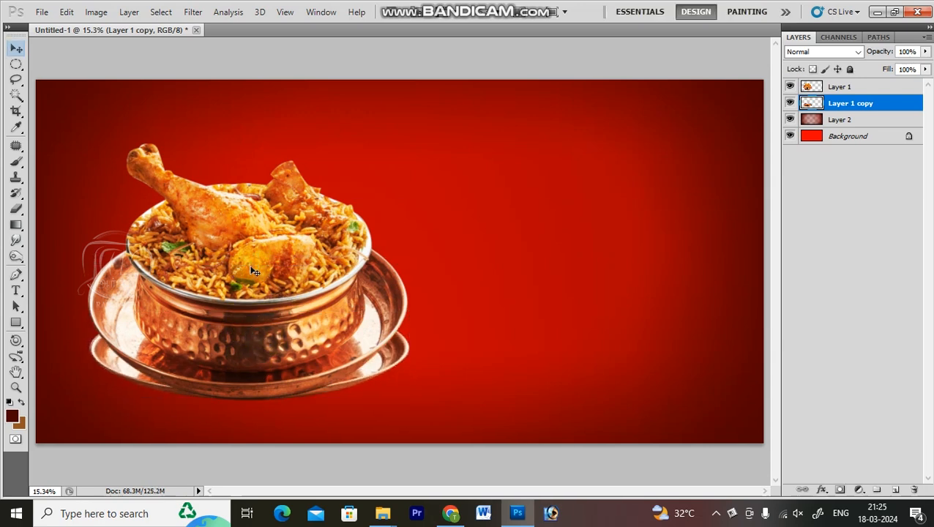
Apply a black Color Overlay to the squashed pot copy to turn it into a shadow.
key("alt+l")
key("Escape")
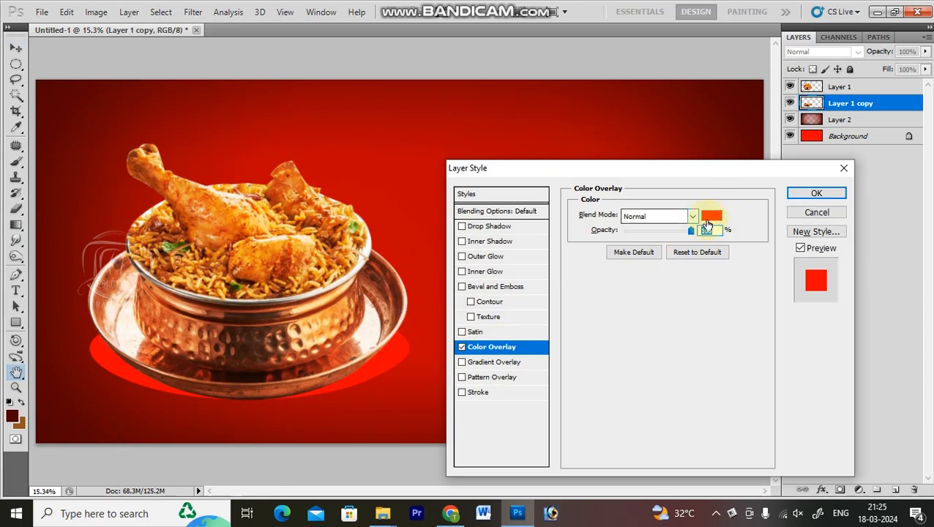
left_click(700, 214)
type("0")
key("Return")
key("Return")
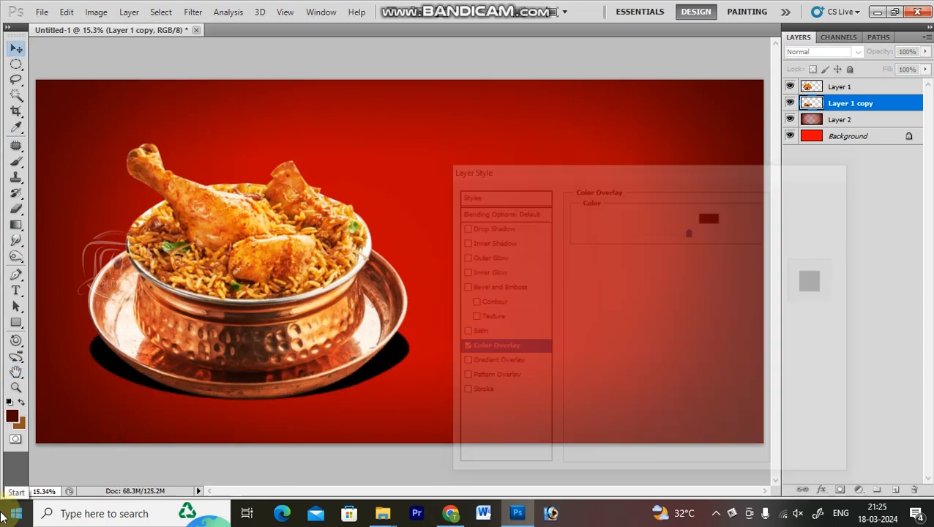
Soften the shadow layer with a Motion Blur at an angle of 0° and a long distance.
left_click_drag(290, 331, 333, 356)
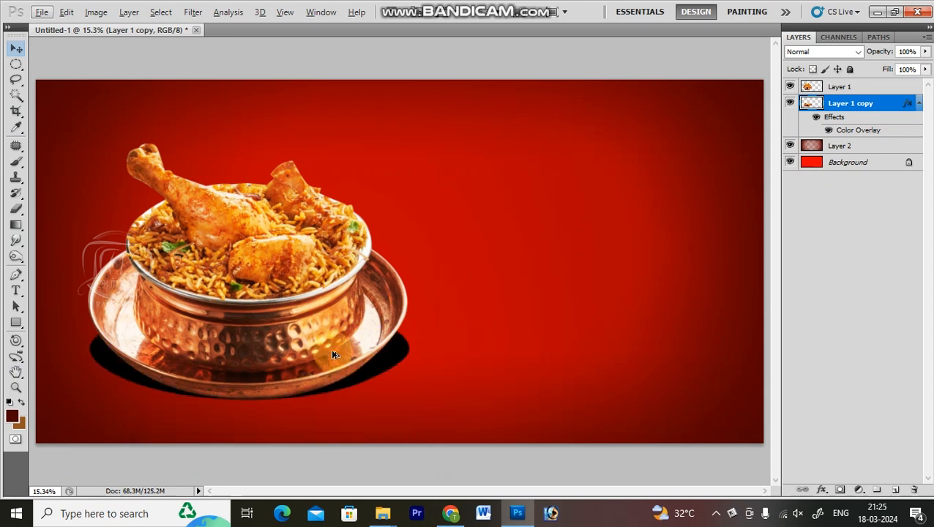
key("alt+t")
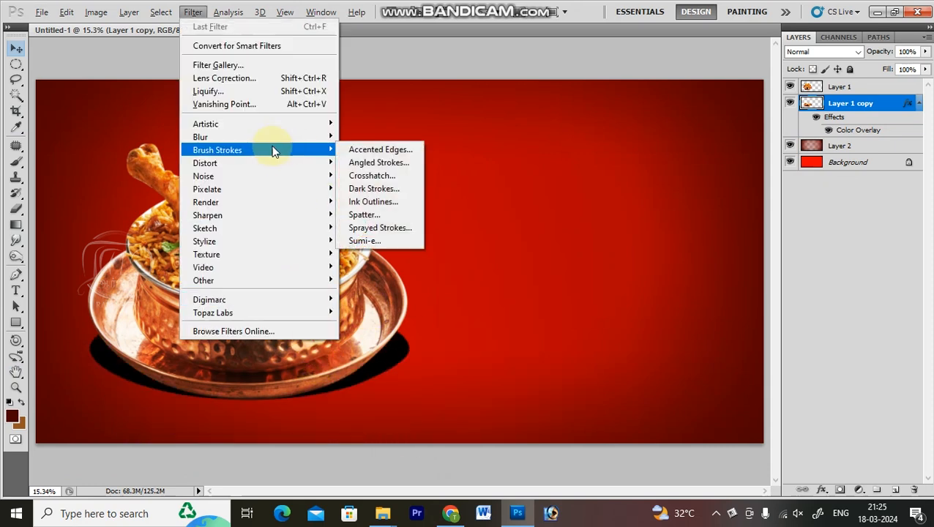
mouse_move(271, 144)
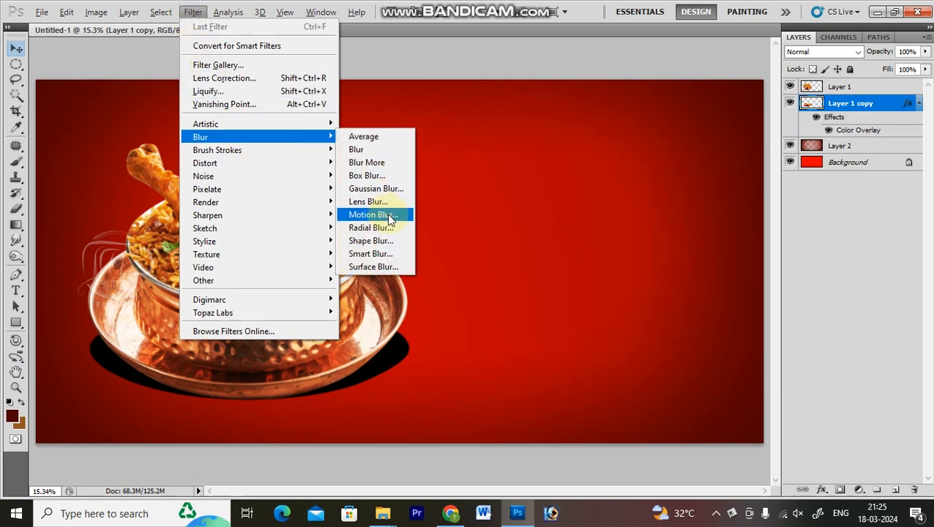
left_click(387, 215)
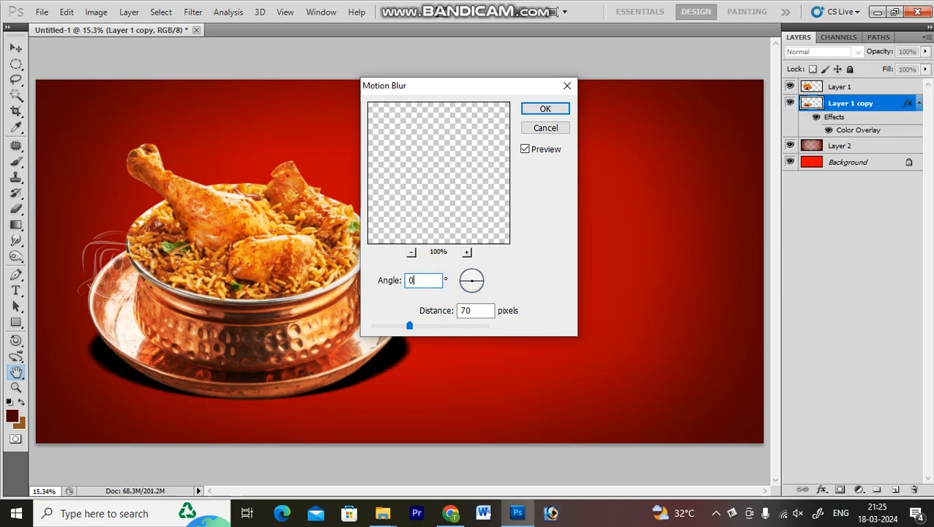
left_click_drag(408, 324, 442, 330)
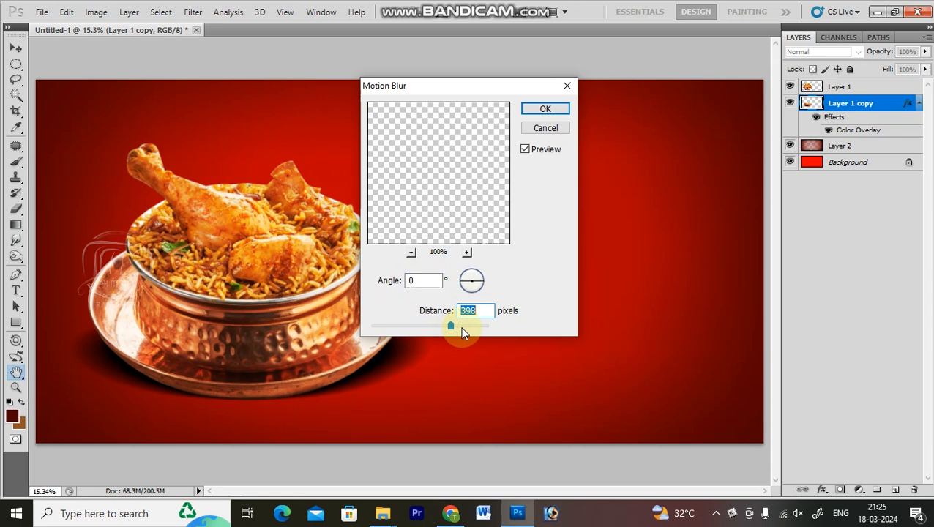
left_click_drag(458, 324, 462, 328)
key("Return")
Select the pot and shadow layers together and shift them slightly to the right, undoing the larger trial moves.
key("v")
left_click_drag(371, 322, 261, 359)
right_click(259, 311, "shift")
left_click(280, 323)
left_click_drag(272, 323, 309, 335)
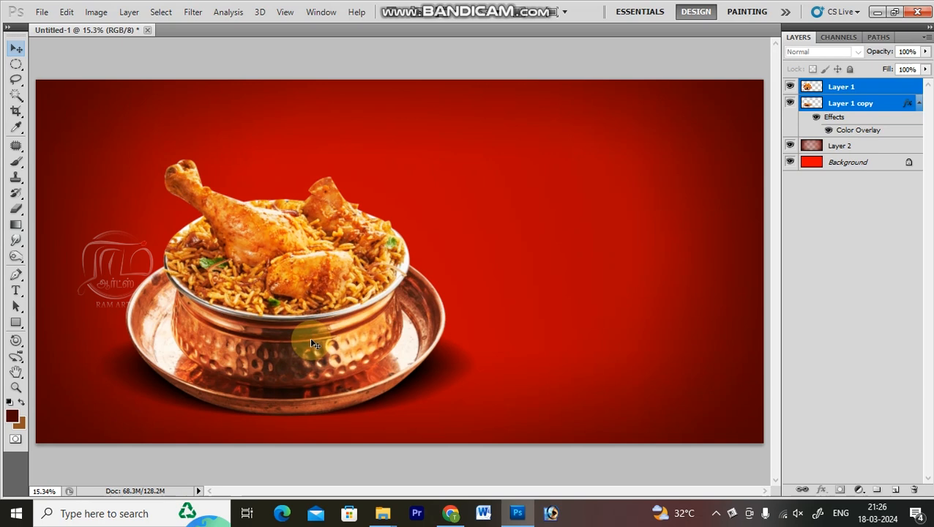
key("ctrl+z")
key("ctrl+minus")
left_click_drag(298, 313, 313, 300)
key("ctrl+z")
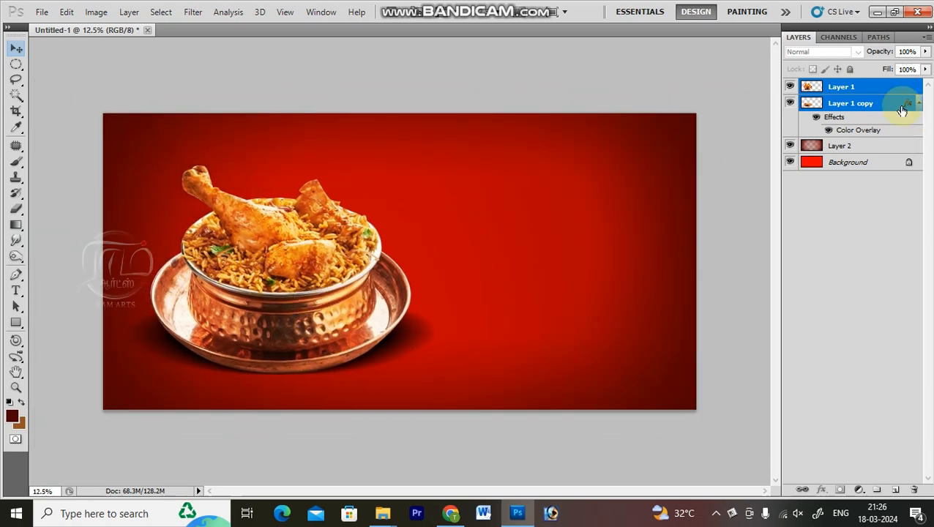
Hide and show the shadow layer to compare the pot with and without its shadow.
left_click(790, 103)
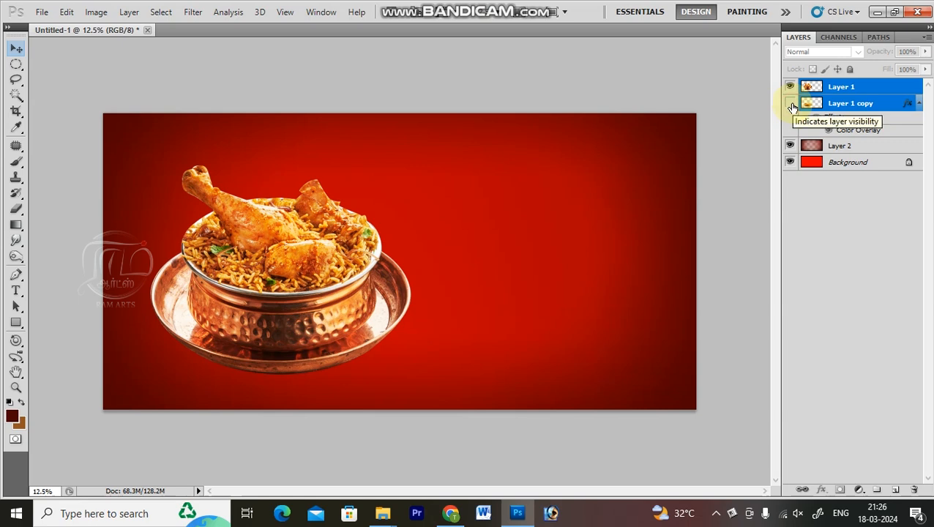
left_click(790, 103)
left_click_drag(256, 310, 289, 314)
key("ctrl+z")
key("ctrl+minus")
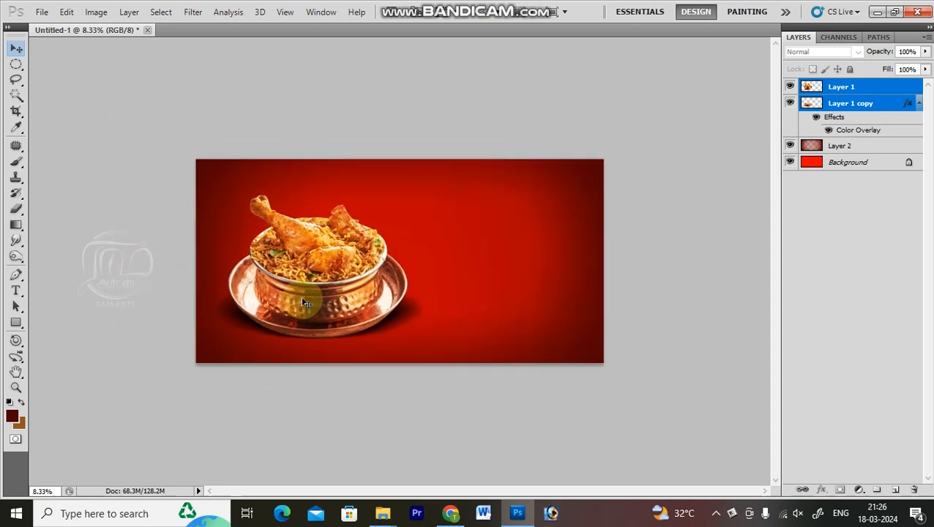
key("ctrl+0")
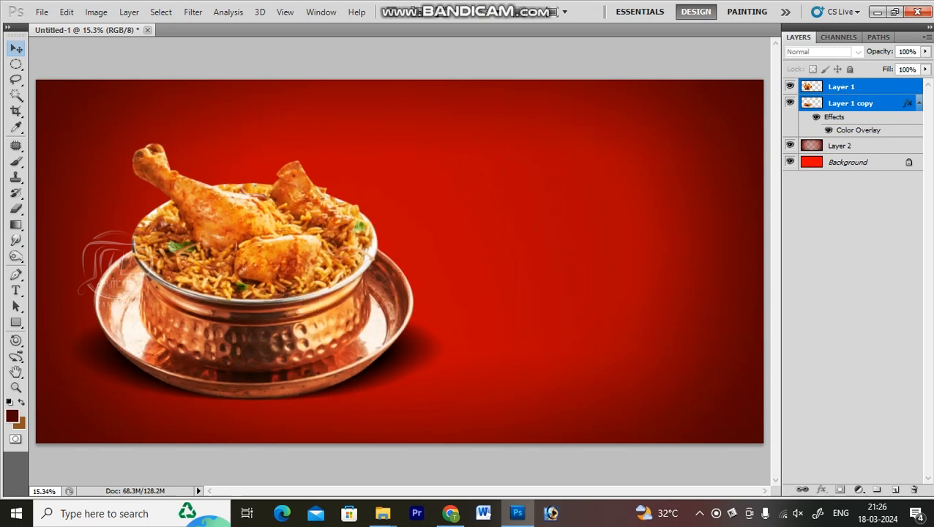
Set the opacity of the shadow layer beneath the pot to 56%.
left_click(884, 267)
left_click(835, 106)
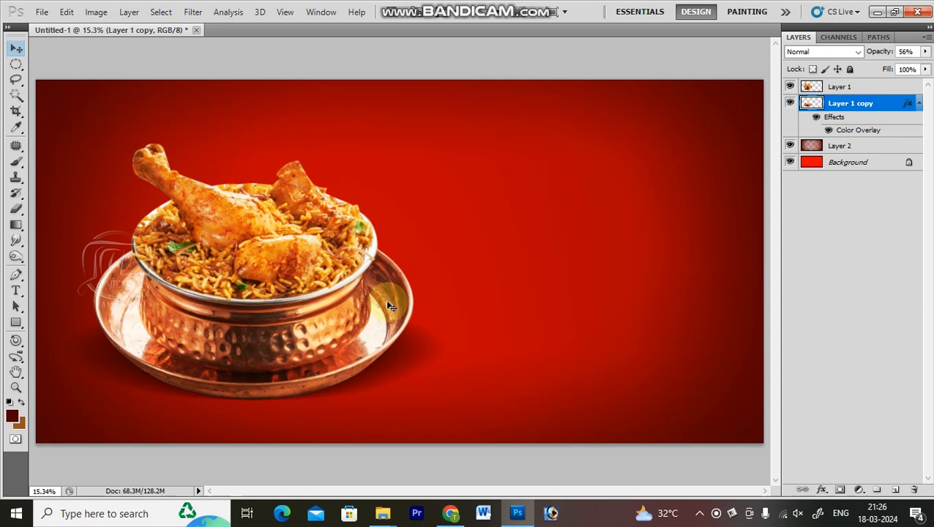
Reselect the pot layer together with its shadow layer and move both slightly down on the banner.
key("ctrl+minus")
right_click(316, 305)
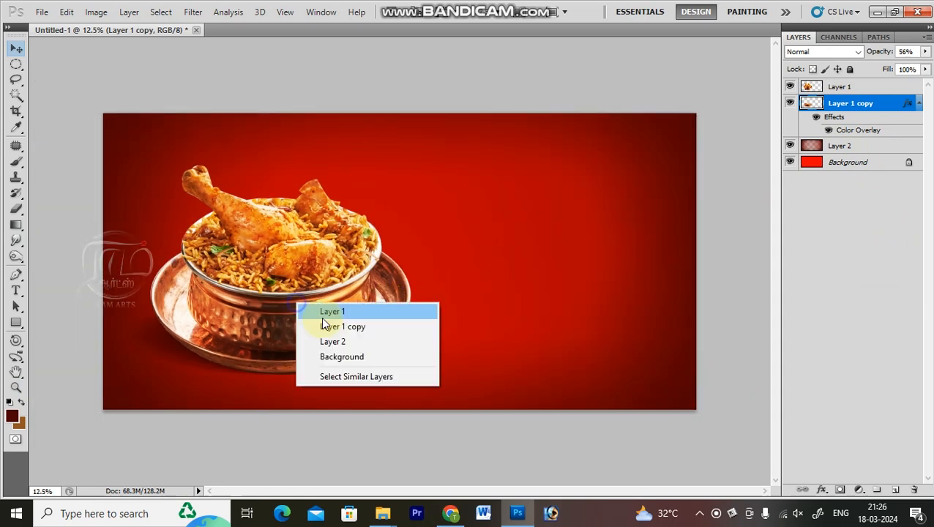
left_click(322, 312)
right_click(386, 353)
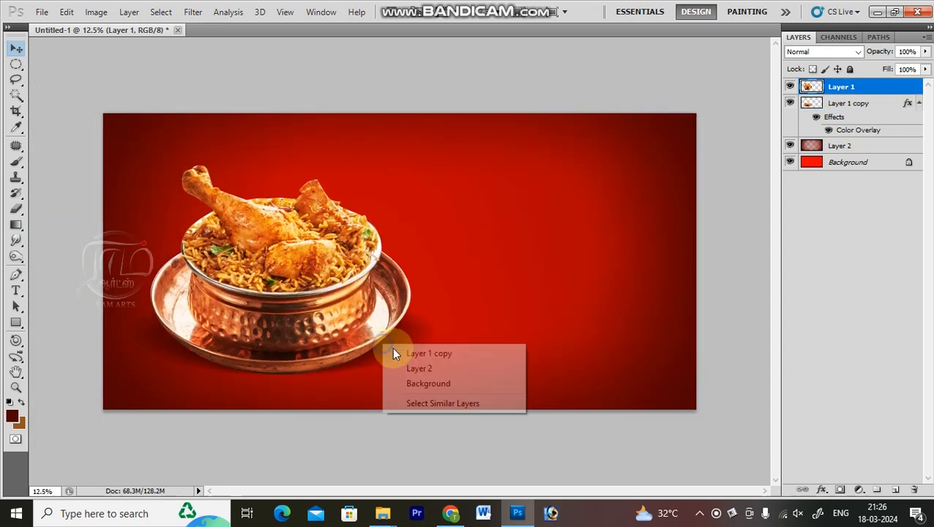
left_click(396, 351, "shift")
left_click_drag(327, 308, 344, 320)
key("ctrl+z")
left_click_drag(292, 298, 291, 303)
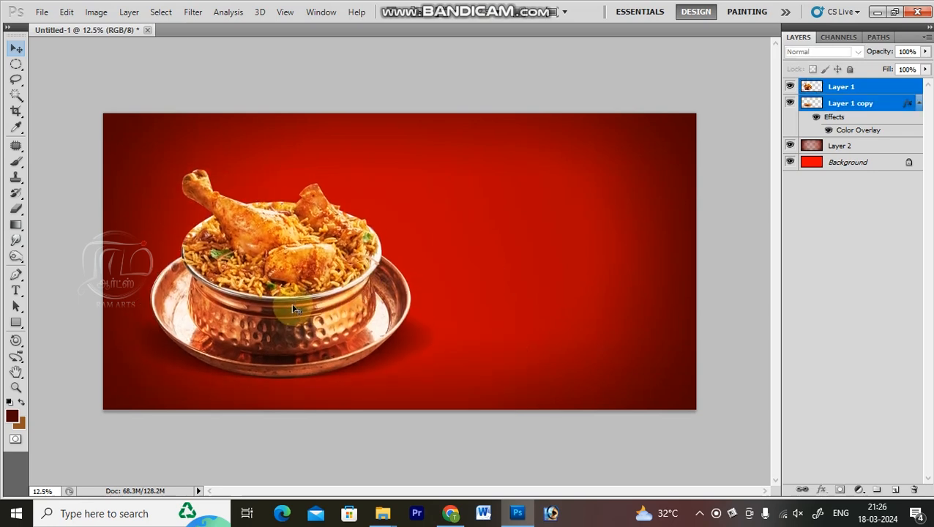
key("z")
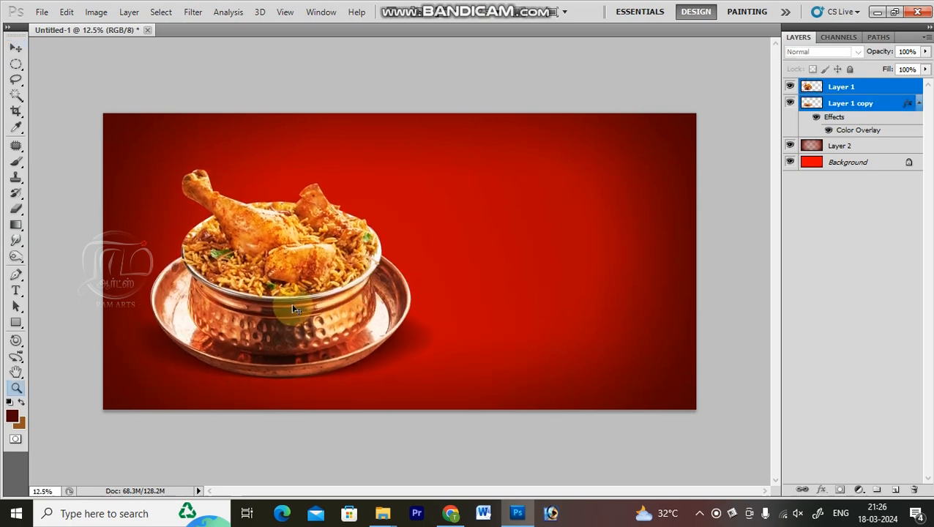
key("ctrl+minus")
key("ctrl+0")
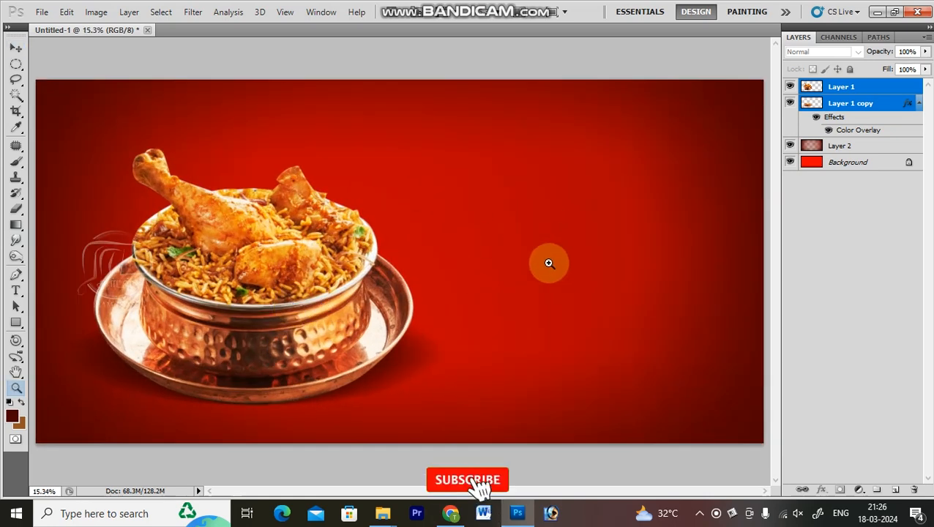
Add the white Tamil heading பிரியாணி in the Tamil-037 font beside the pot and scale it up slightly.
key("t")
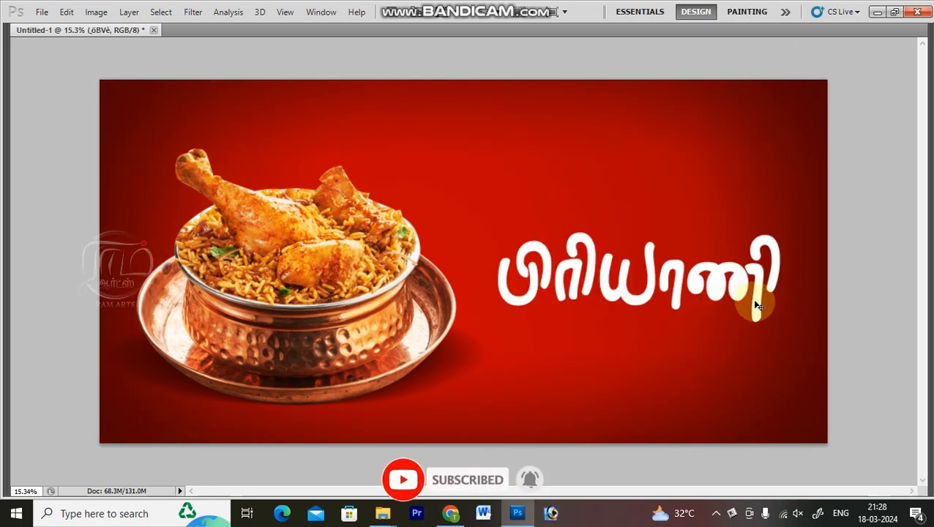
key("ctrl+t")
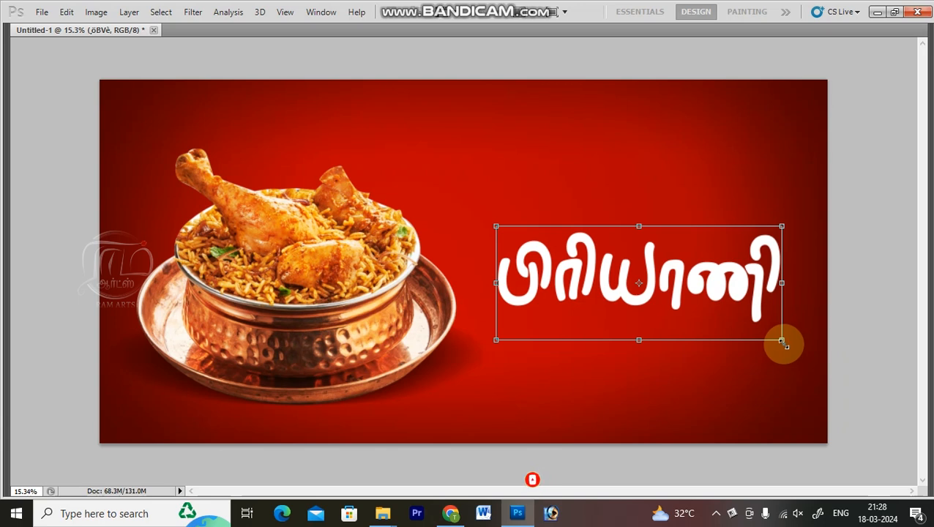
left_click_drag(782, 341, 798, 349)
key("Return")
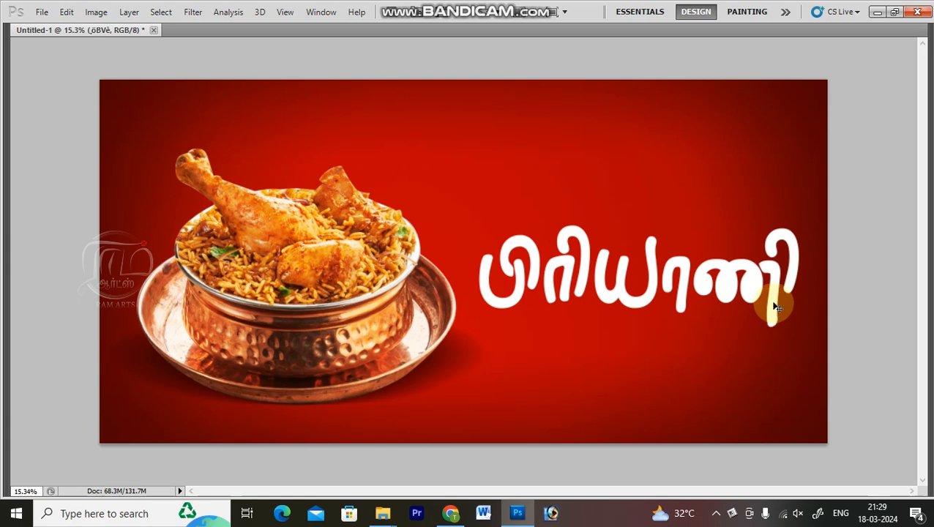
key("ctrl+t")
left_click_drag(801, 217, 804, 217)
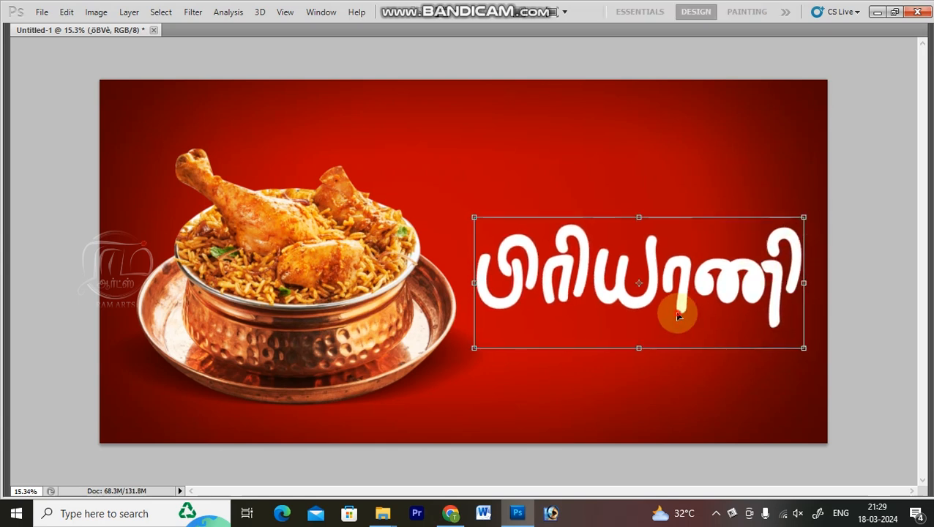
key("Return")
Add the white text line நம்ம கடை in the Tamil-004 font above the பிரியாணி heading.
scroll(626, 317, "up", 3)
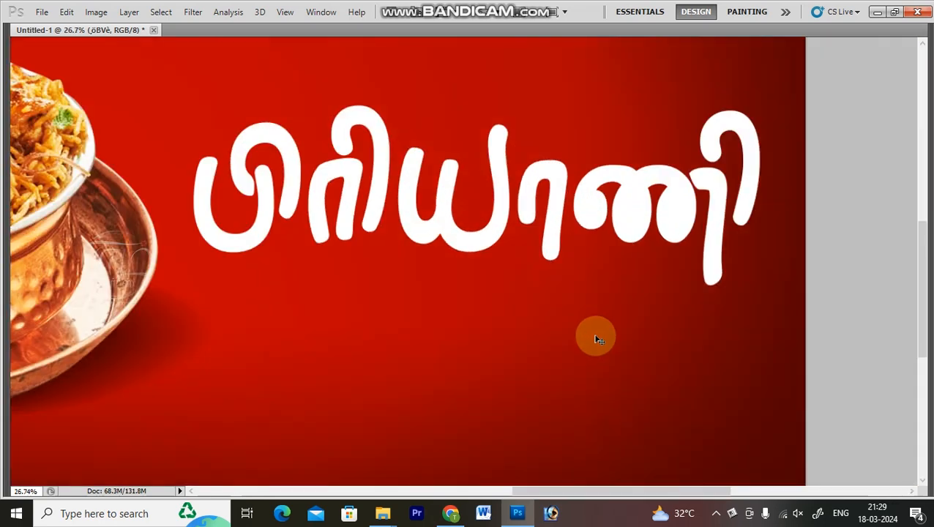
scroll(593, 320, "down", 3)
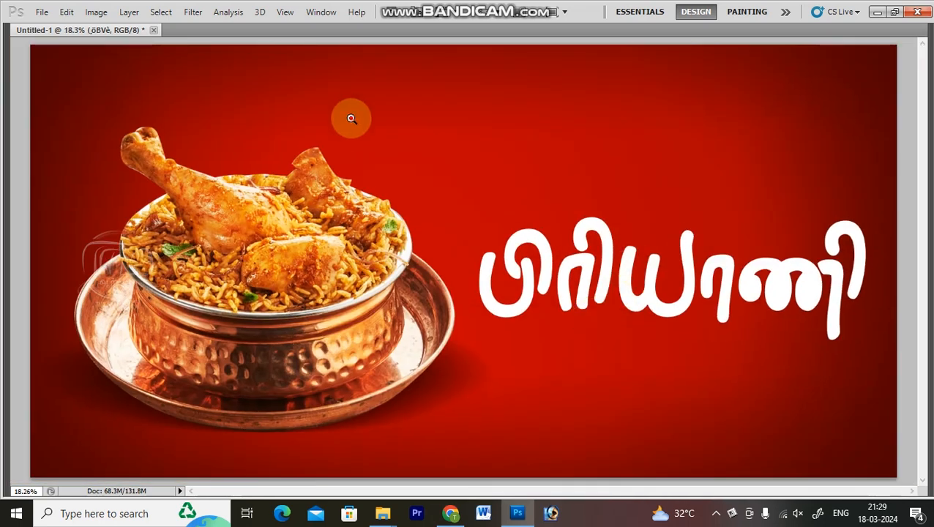
scroll(429, 285, "up", 2)
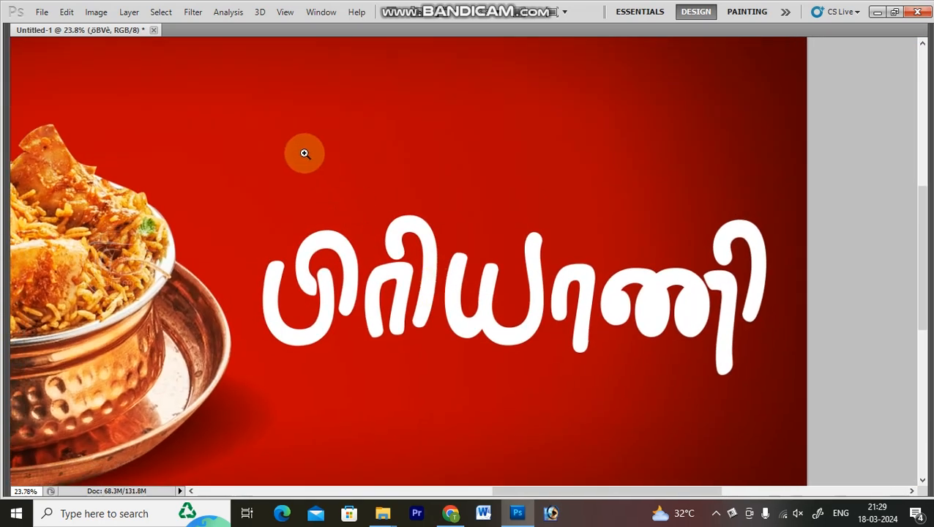
scroll(533, 340, "up", 2)
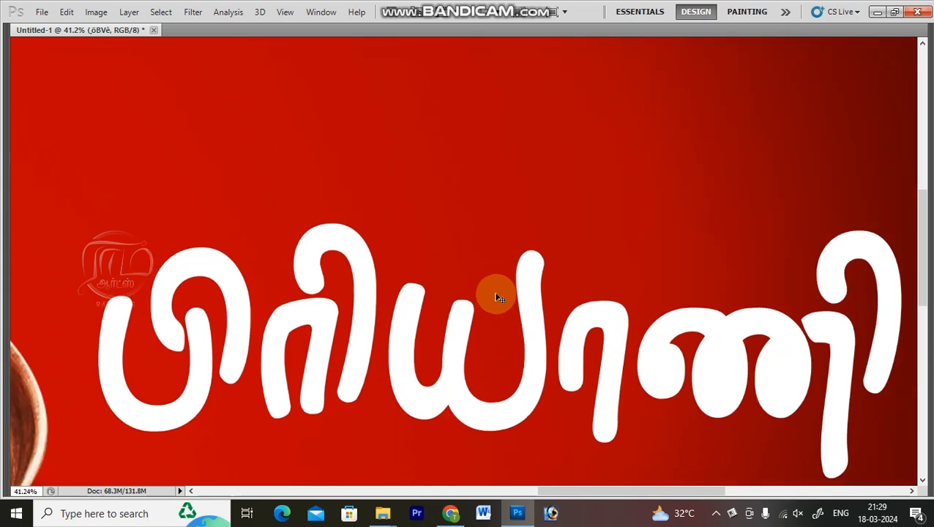
scroll(496, 297, "down", 3)
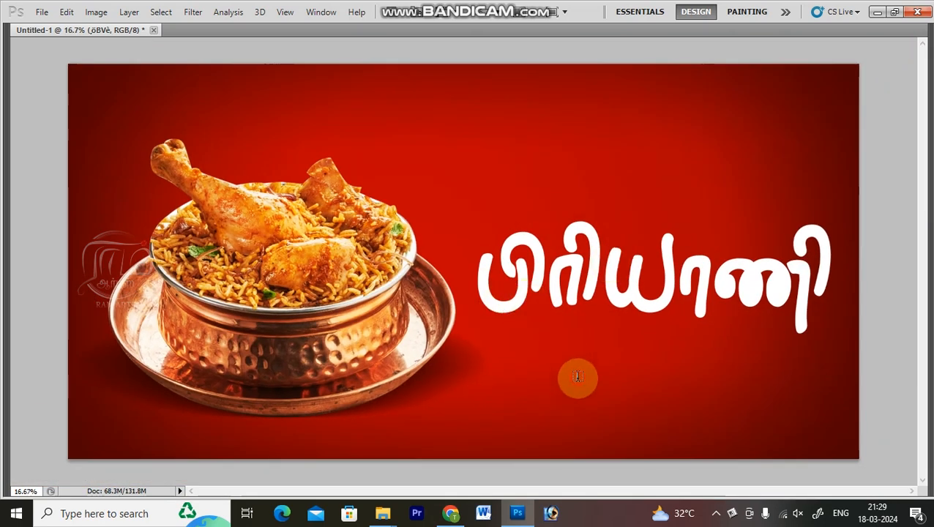
key("ctrl+t")
key("ctrl+t")
left_click(845, 52)
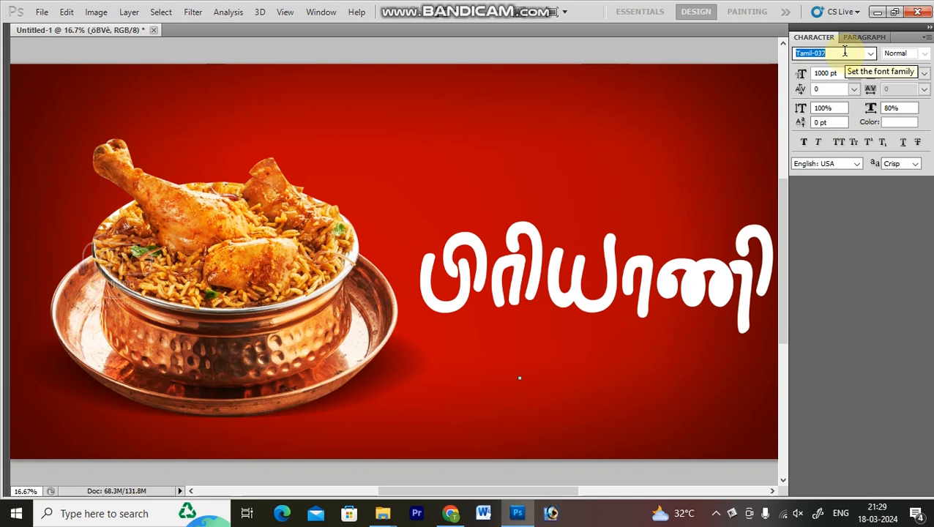
type("Tam")
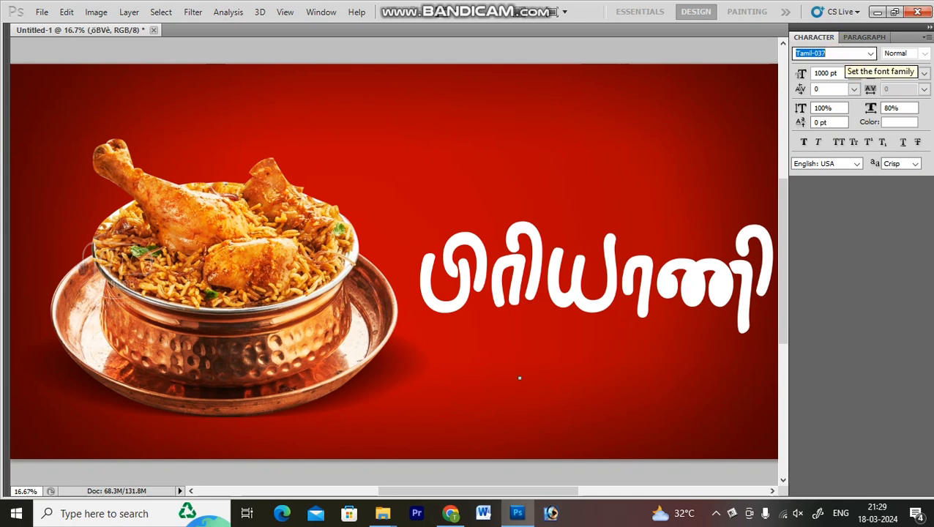
type("il-004")
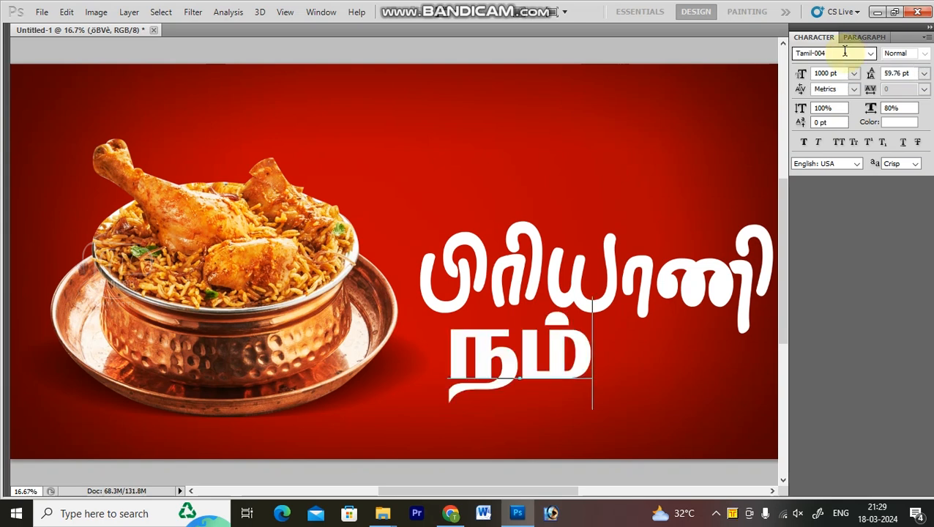
type("மட")
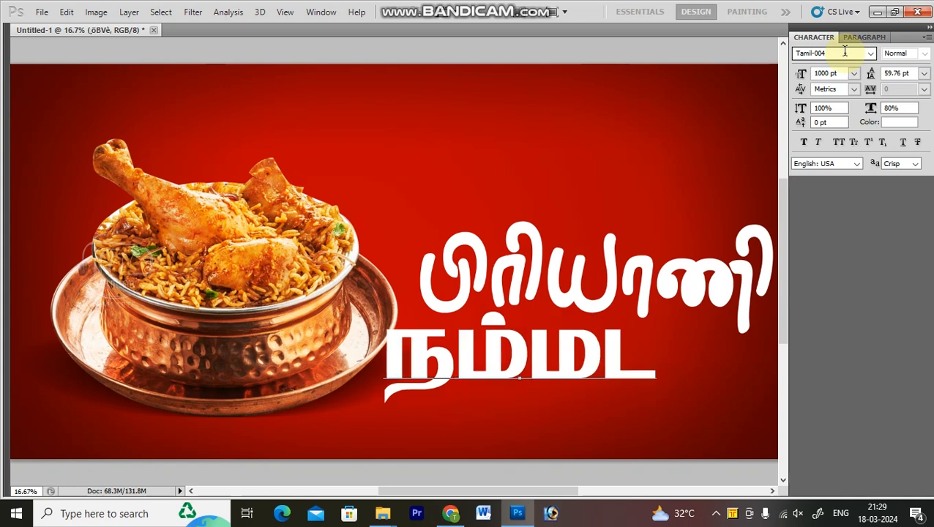
key("BackSpace")
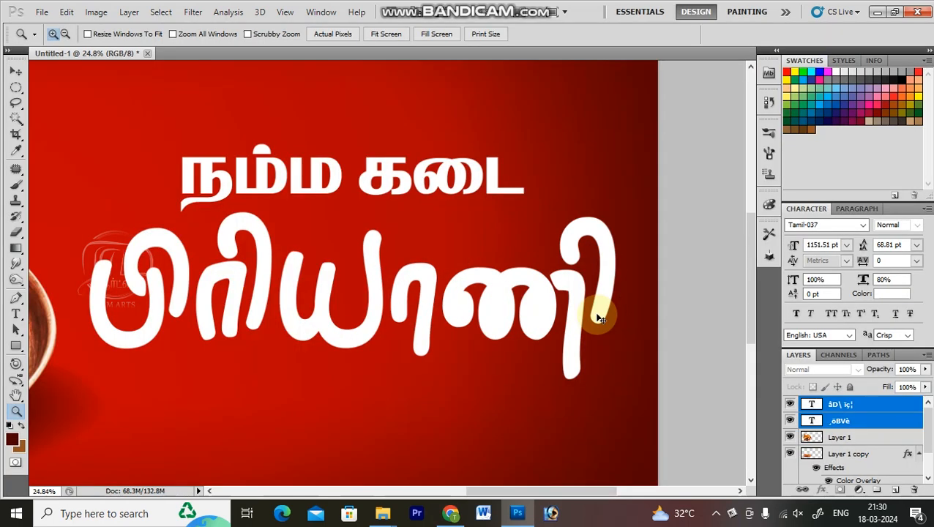
Select only the pot layer on the banner.
key("ctrl+0")
key("v")
left_click(193, 314, "ctrl")
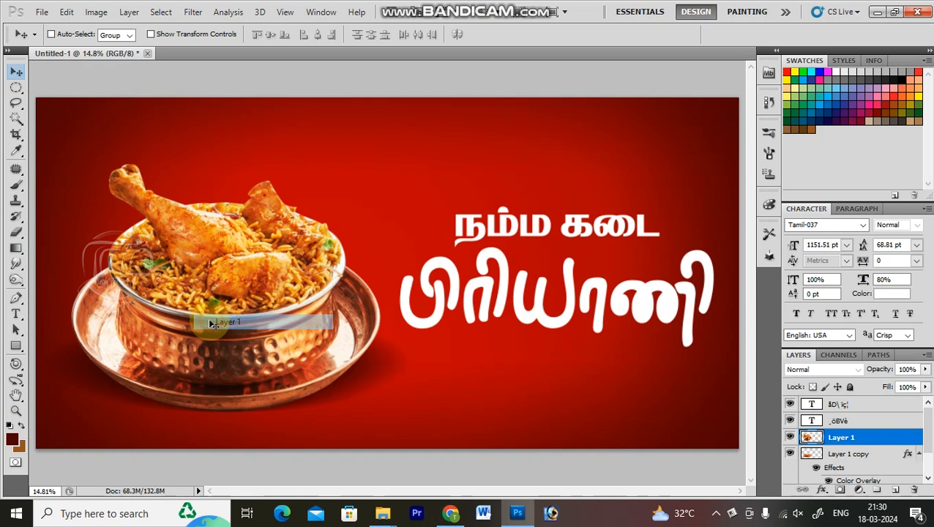
Try nudging the pot layer alone to the left, without its shadow, and undo the move.
key("shift+Left")
key("shift+Left")
key("shift+Left")
key("shift+Left")
key("shift+Left")
key("shift+Left")
key("shift+Left")
key("shift+Left")
key("shift+Left")
key("shift+Left")
key("shift+Left")
key("shift+Left")
key("shift+Left")
key("shift+Left")
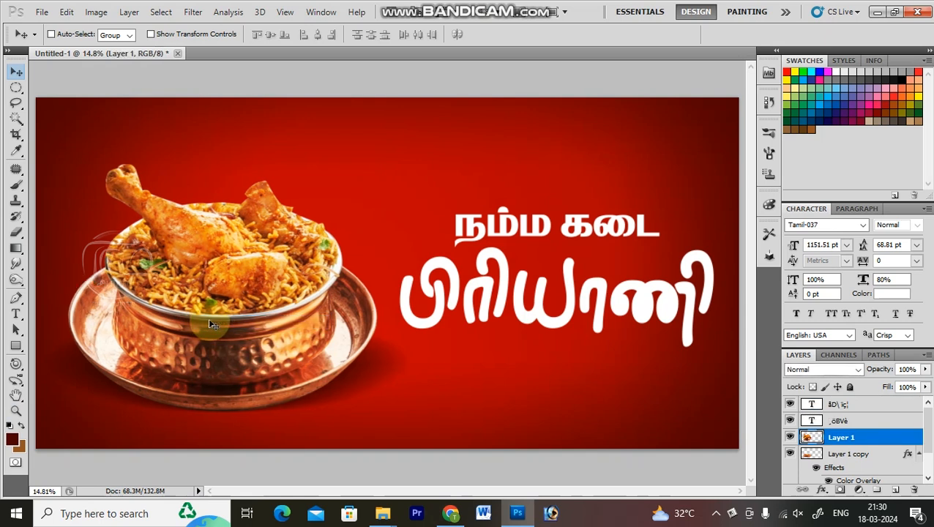
key("ctrl+z")
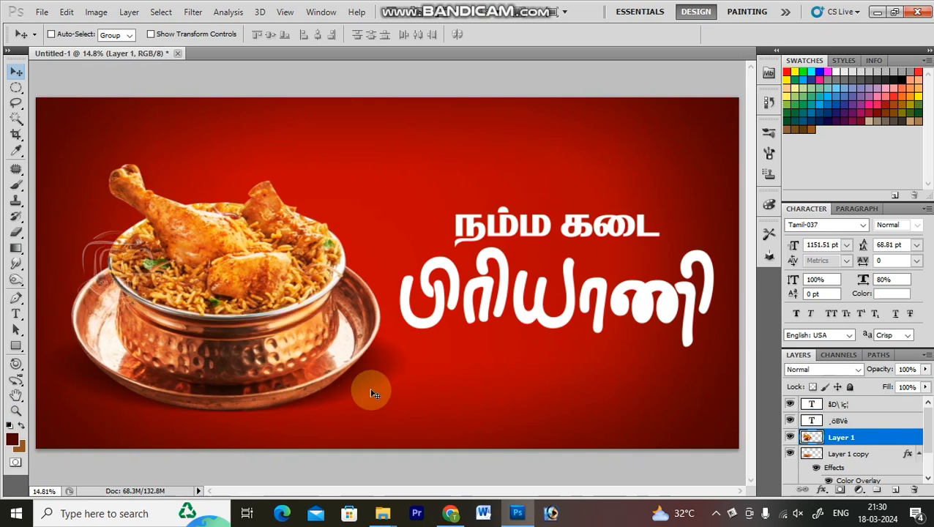
Add the shadow layer to the pot selection and nudge both layers left, away from the text.
right_click(362, 372, "shift")
left_click(372, 376, "shift")
key("shift+Left")
key("shift+Left")
key("shift+Left")
key("shift+Left")
key("shift+Left")
key("shift+Left")
key("shift+Left")
key("shift+Left")
key("shift+Left")
key("shift+Left")
key("shift+Left")
key("shift+Left")
key("shift+Left")
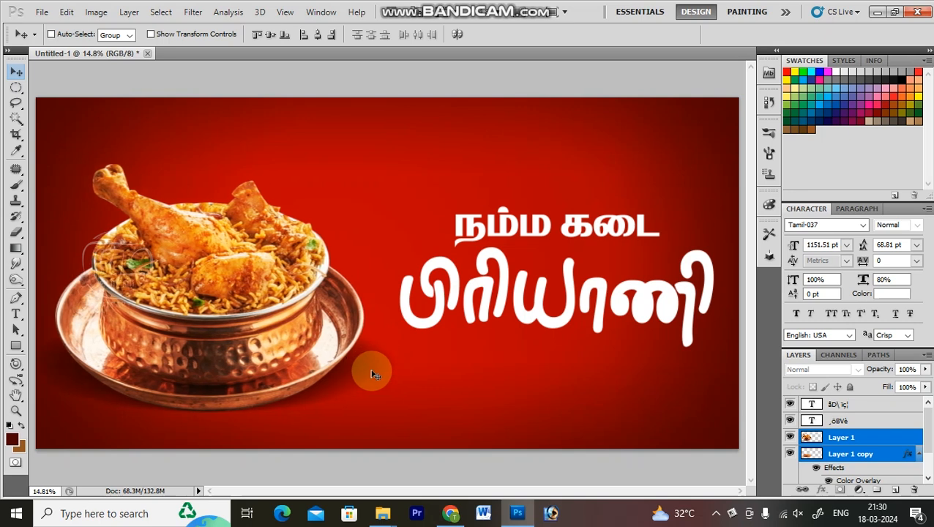
Move the பிரியாணி text slightly up, and shift it slightly left together with the நம்ம கடை line.
right_click(454, 300)
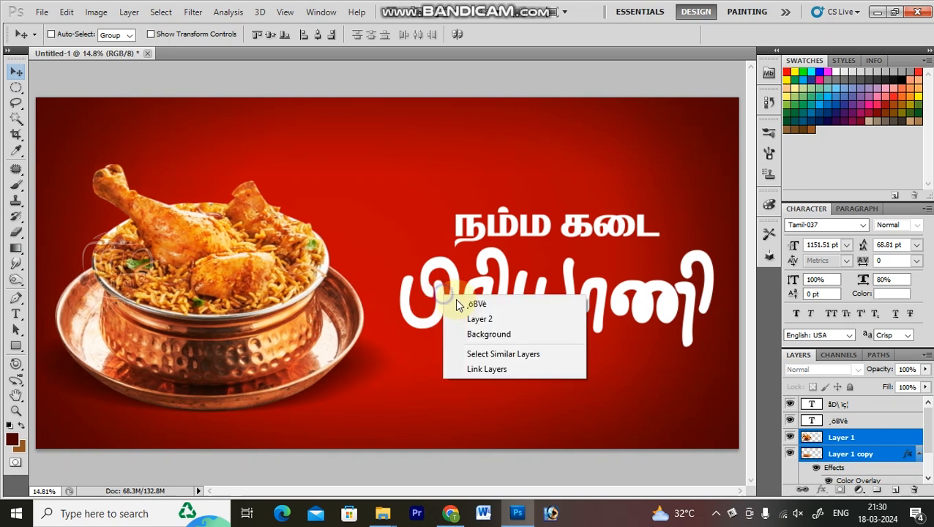
left_click(458, 300)
mouse_move(532, 291)
left_mouse_down()
mouse_move(518, 285)
mouse_move(532, 262)
mouse_move(537, 278)
left_mouse_up()
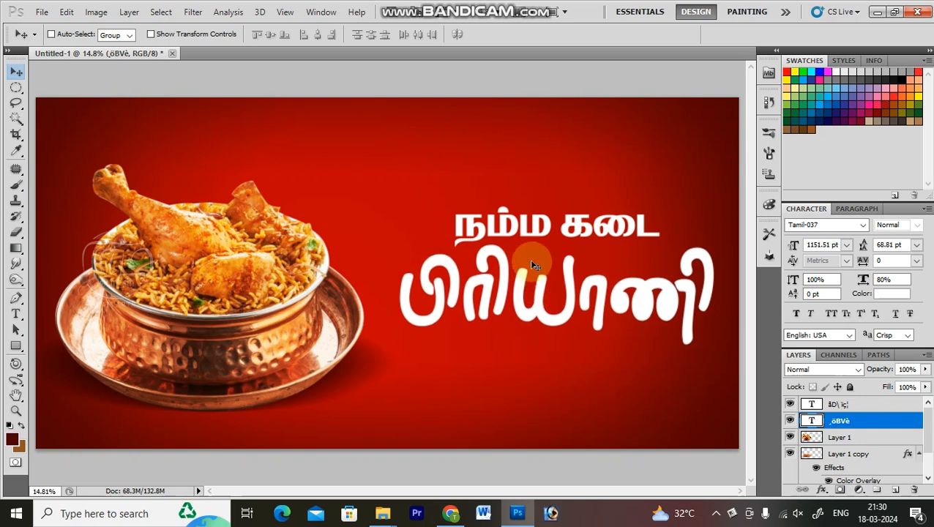
right_click(537, 234)
left_click(548, 236, "shift")
left_click_drag(546, 284, 540, 283)
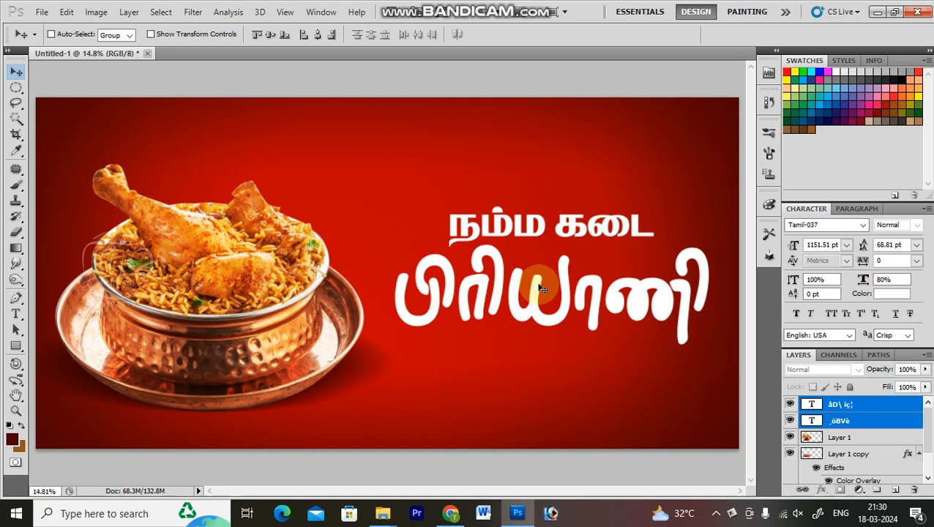
key("t")
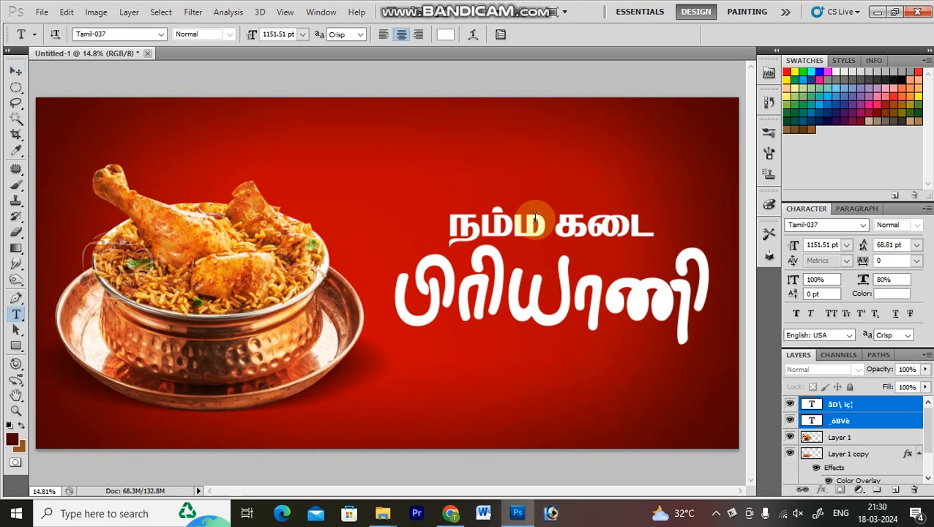
left_click(529, 213)
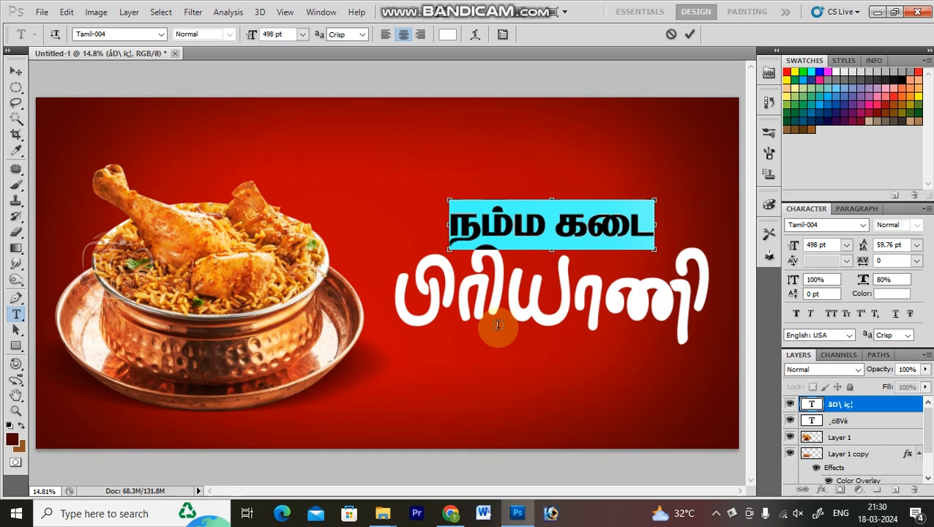
left_click_drag(285, 35, 92, 6)
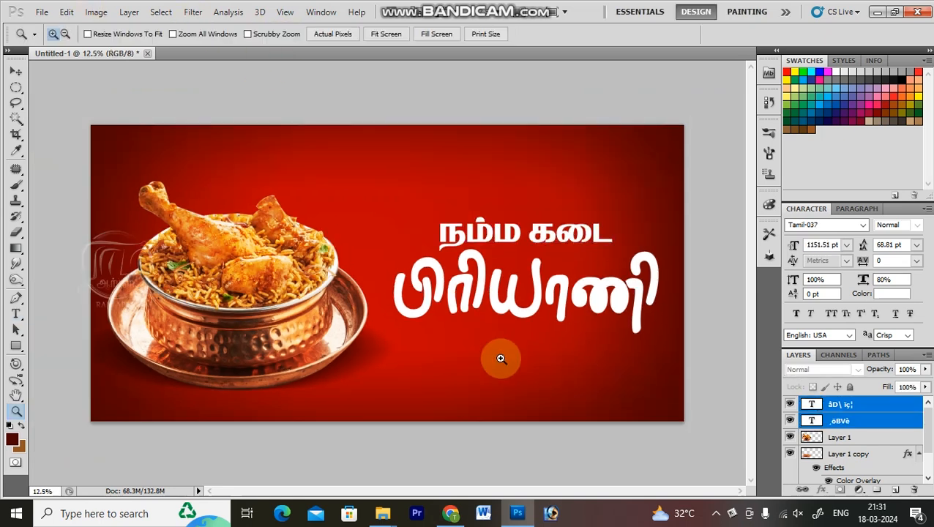
key("ctrl+minus")
key("ctrl+0")
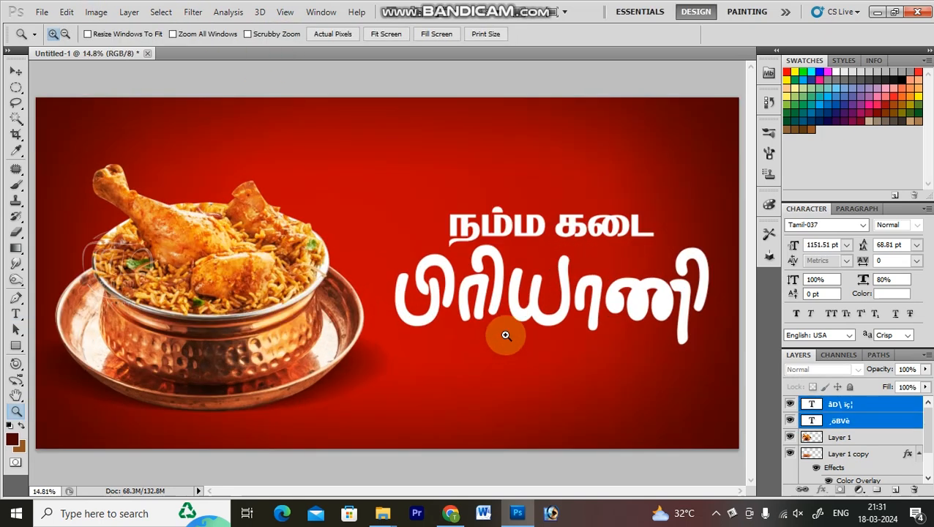
Try moving the பிரியாணி text layer up against the நம்ம கடை line.
key("v")
key("z")
left_click_drag(380, 169, 747, 381)
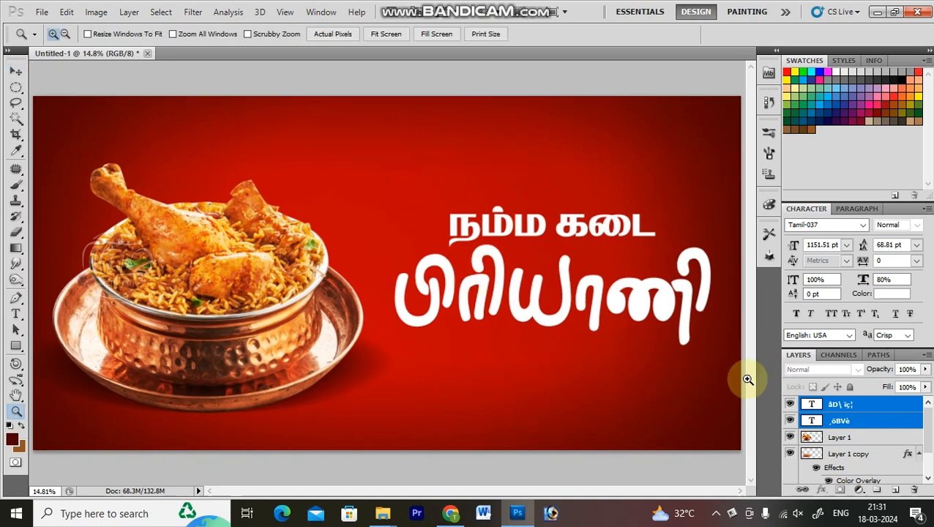
key("v")
right_click(461, 293)
left_click(488, 298)
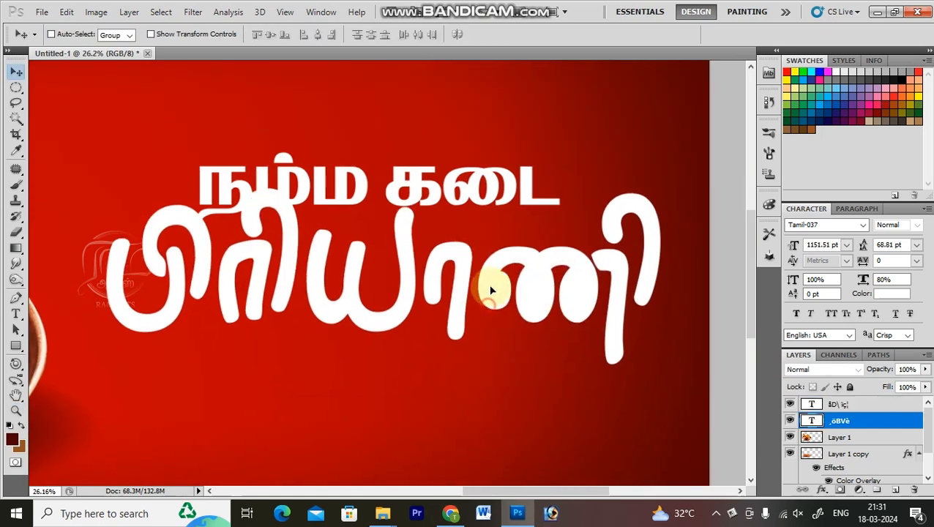
key("ctrl+0")
key("z")
key("v")
key("z")
left_click_drag(359, 205, 737, 414)
key("v")
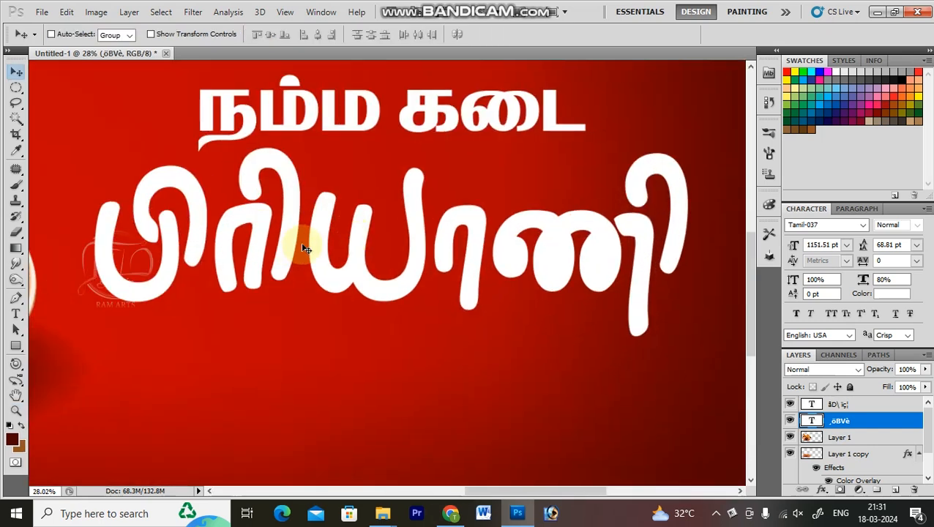
Reselect the பிரியாணி text layer and undo a trial upward move of it.
right_click(319, 242)
left_click(341, 252)
left_click_drag(349, 273, 363, 217)
key("ctrl+z")
key("ctrl+0")
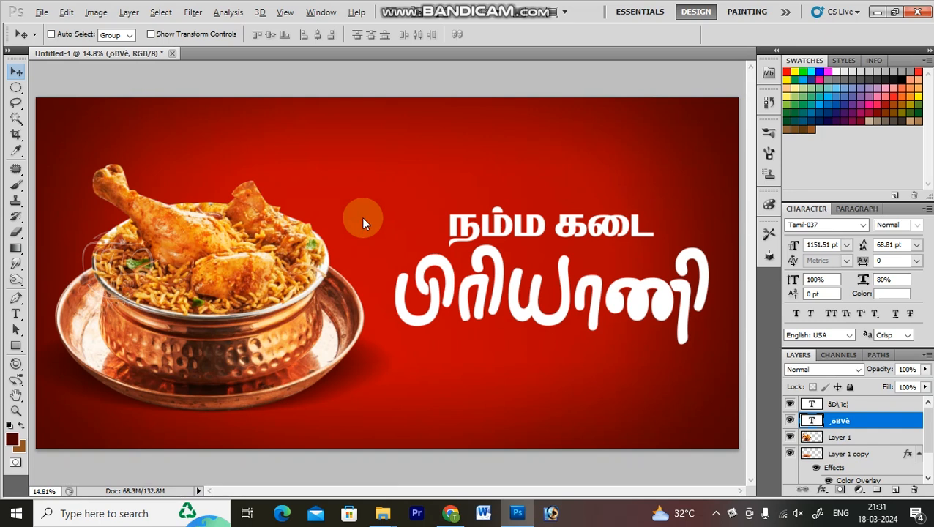
Add a linear Gradient Overlay to the பிரியாணி text layer using the orange-yellow-orange gradient preset.
key("alt+l")
key("y")
key("k")
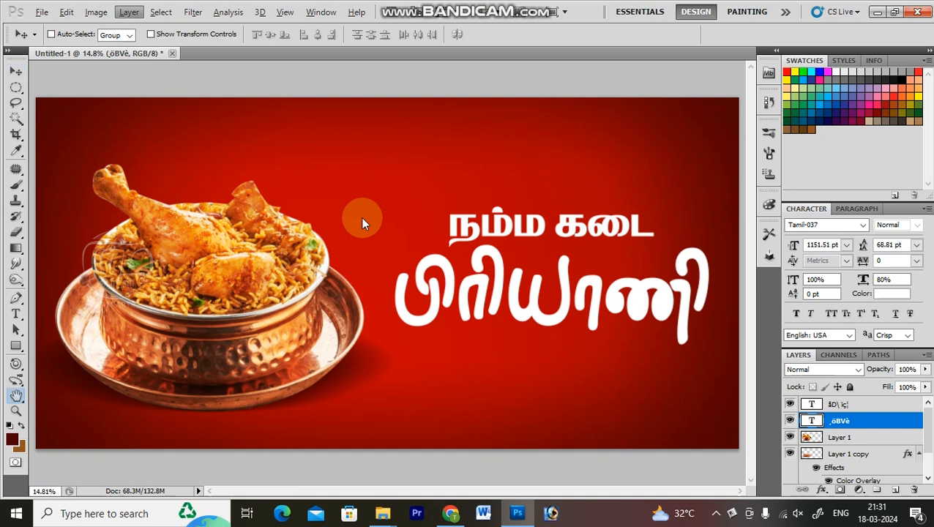
left_click_drag(642, 168, 747, 171)
left_click(753, 249)
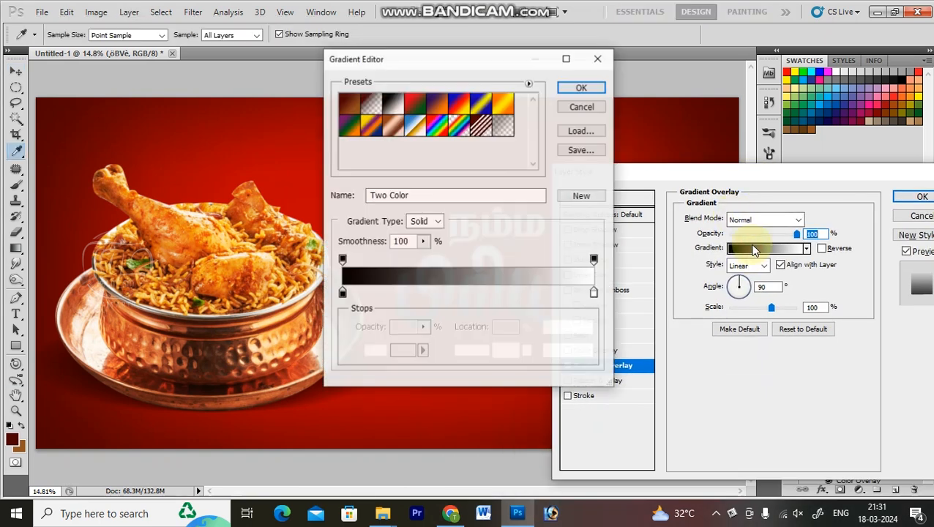
left_click(502, 103)
Change the gradient's end colour stop at location 100% from orange to white and accept the edited gradient.
left_click_drag(503, 59, 727, 99)
left_click(818, 335)
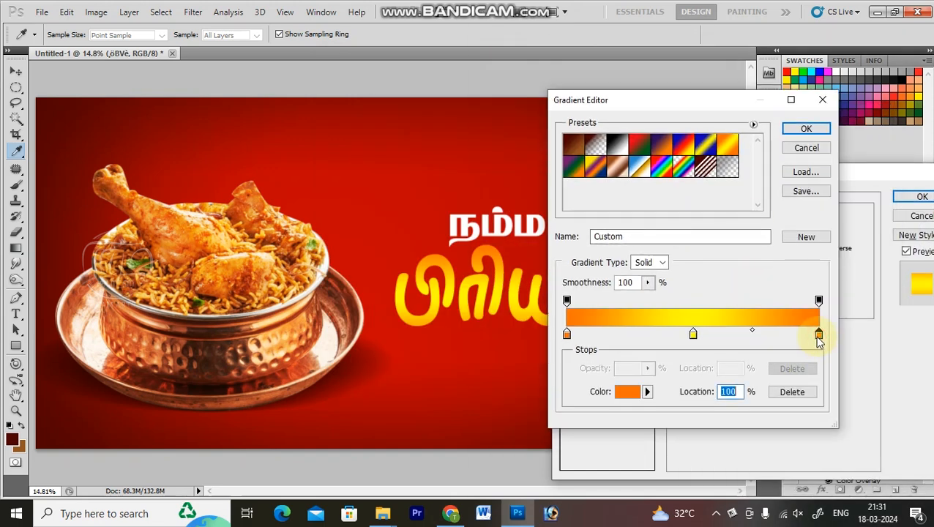
left_click(623, 394)
left_click(587, 297)
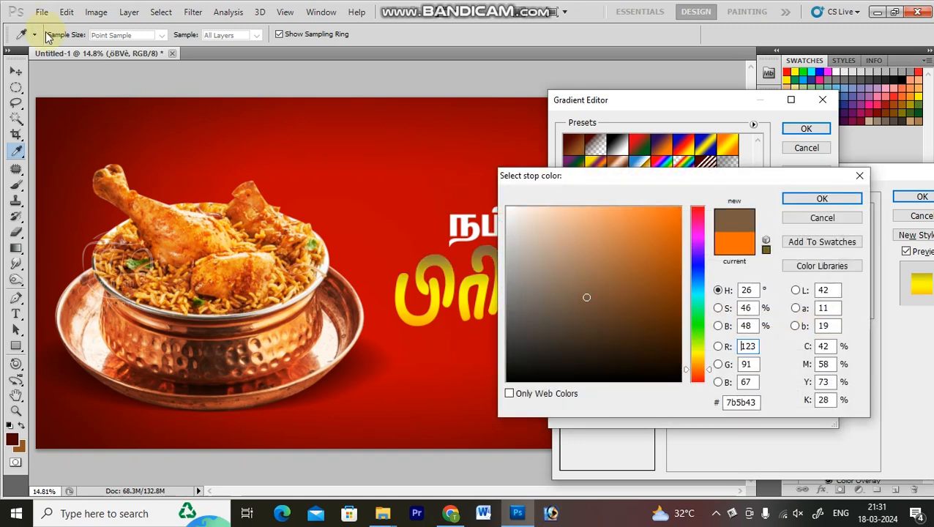
left_click_drag(517, 283, 420, 129)
key("Return")
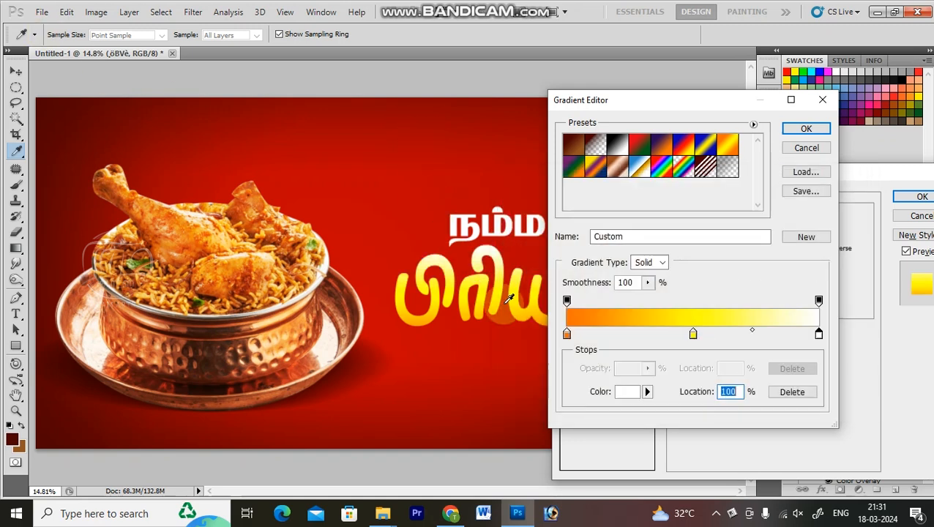
key("Return")
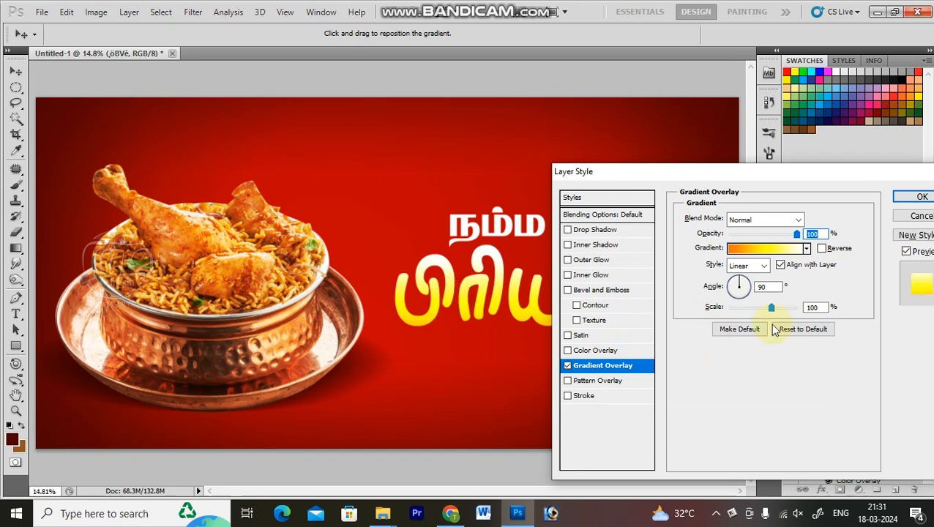
Reduce the Gradient Overlay scale on the பிரியாணி text, apply the style, and undo a trial move of the text.
left_click_drag(768, 311, 740, 310)
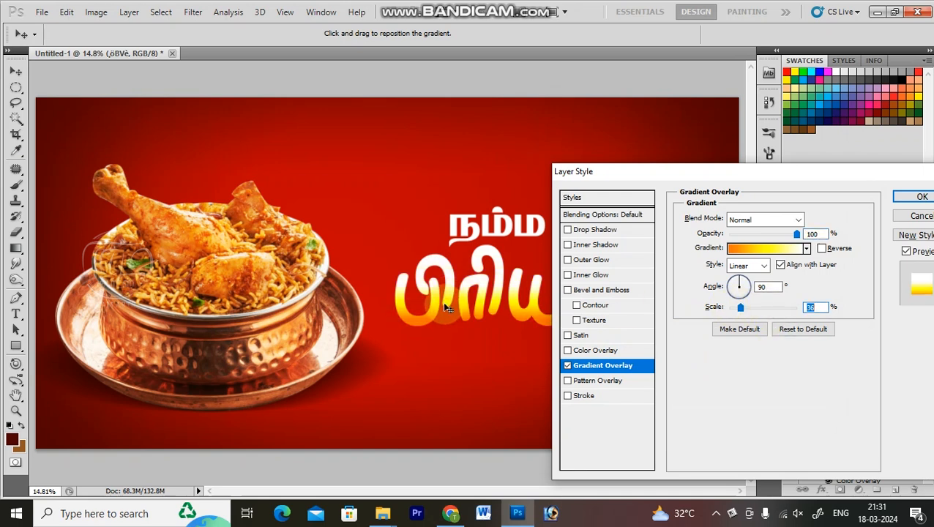
left_click_drag(741, 308, 745, 308)
key("Return")
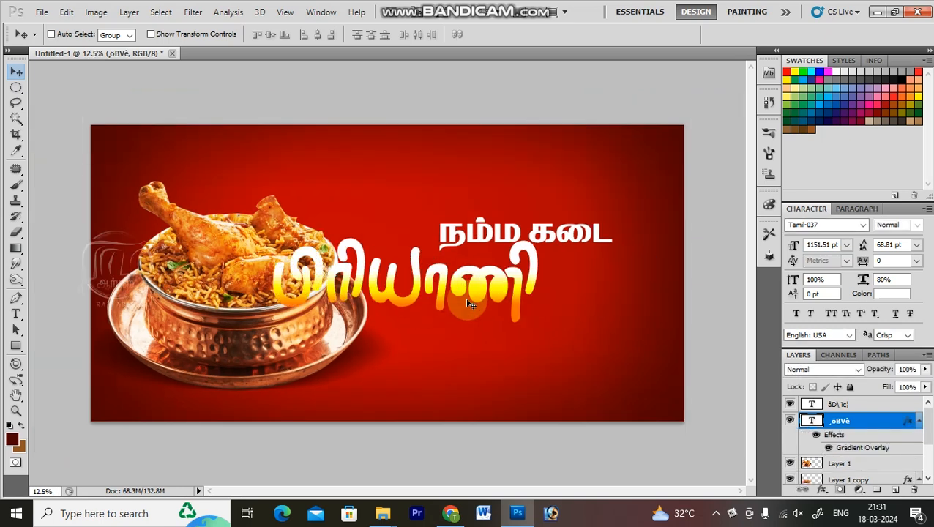
key("ctrl+z")
Add an Inner Shadow to the பிரியாணி text layer with a distance of 25 px and a size of 0 px.
key("z")
left_click_drag(401, 226, 503, 331)
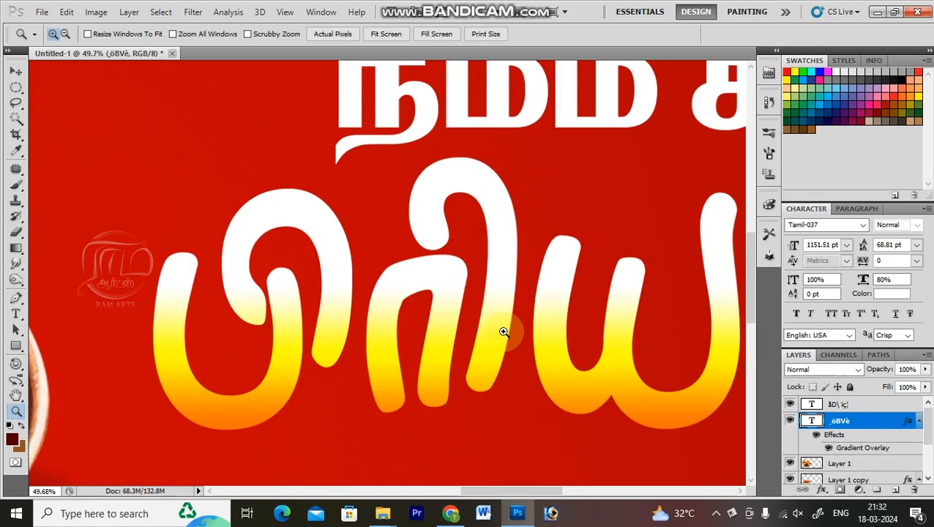
key("v")
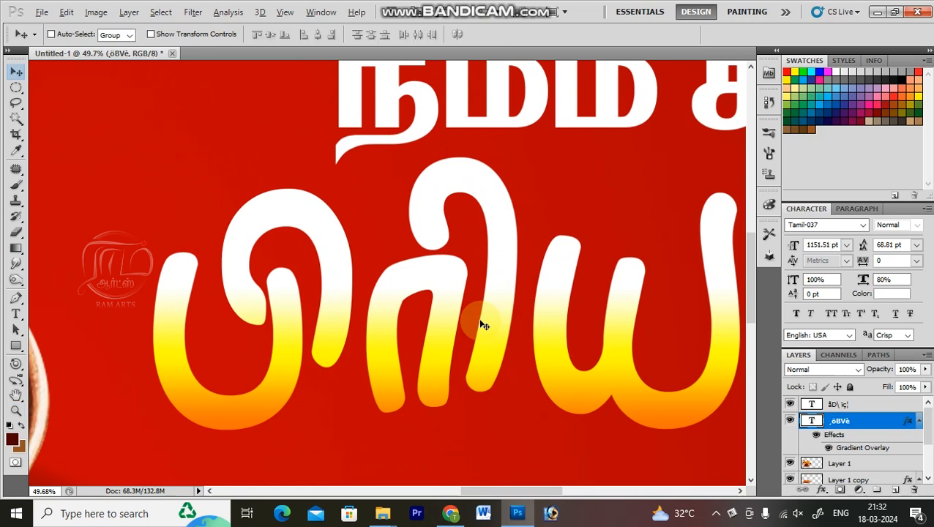
key("alt+l")
key("y")
key("k")
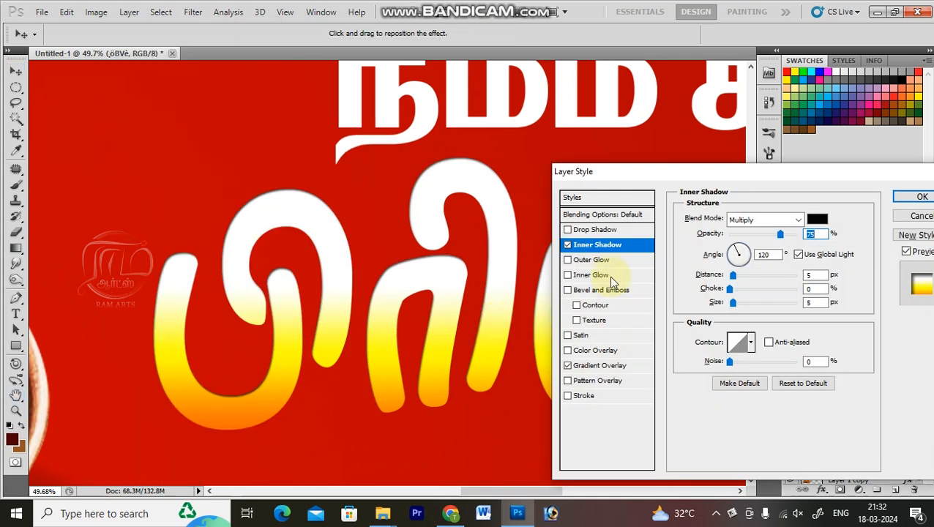
left_click_drag(732, 275, 699, 302)
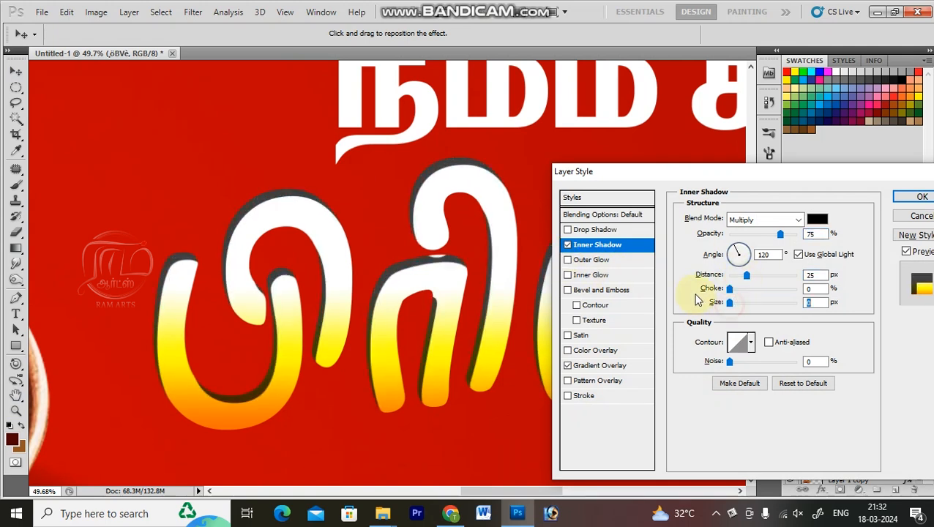
Set the inner shadow to Normal blend mode, orange ff9500 sampled from the lettering, distance 23 px and opacity about 60%.
left_click(798, 220)
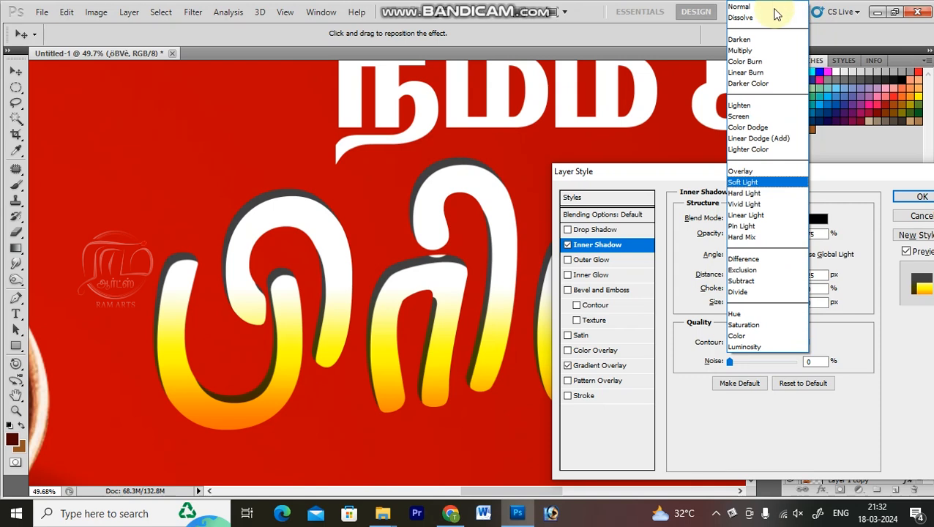
left_click(752, 8)
left_click(816, 219)
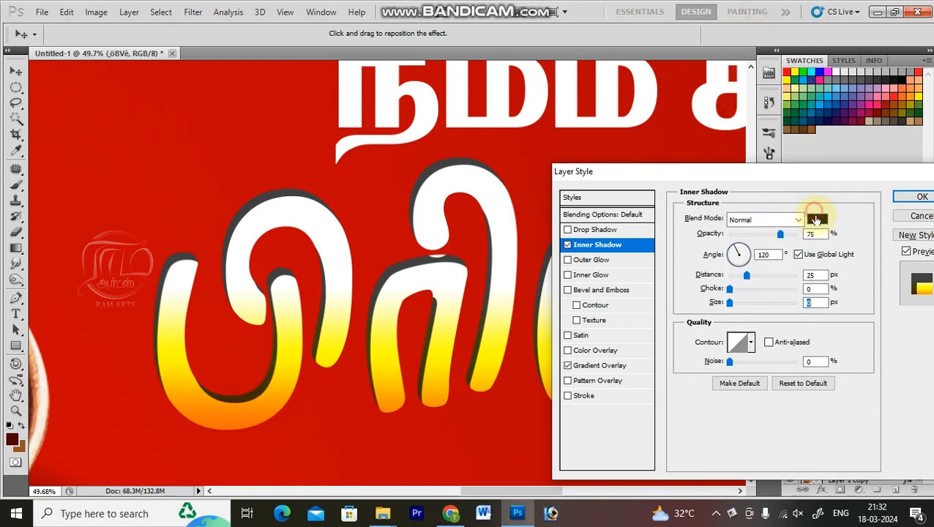
left_click(286, 400)
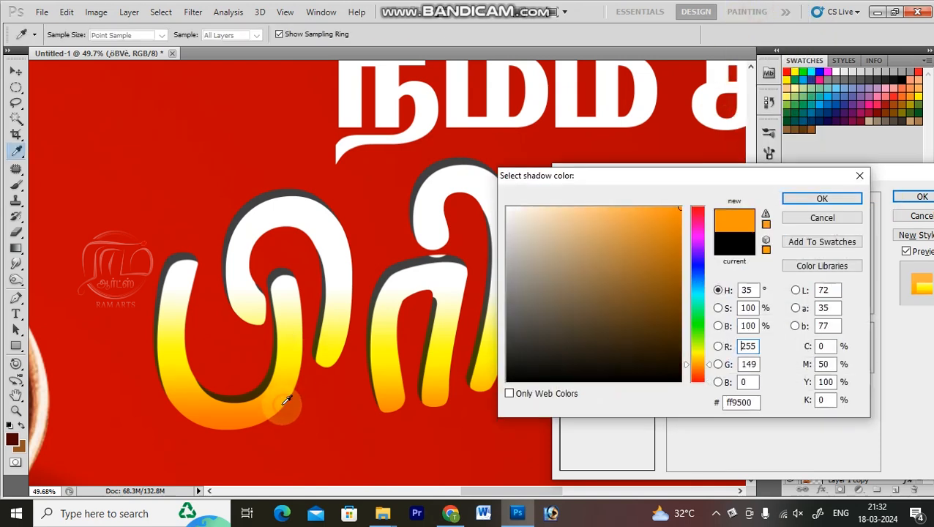
key("Return")
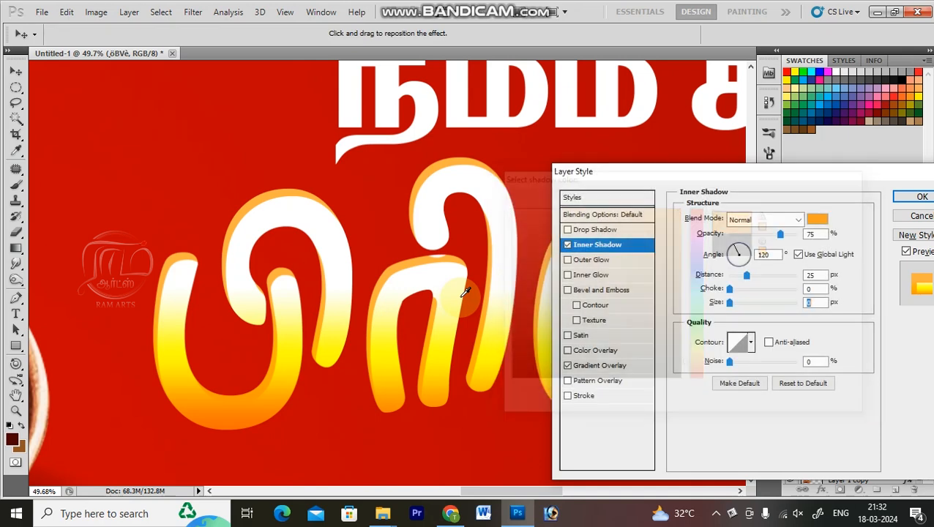
left_click_drag(742, 276, 744, 276)
left_click_drag(780, 236, 779, 237)
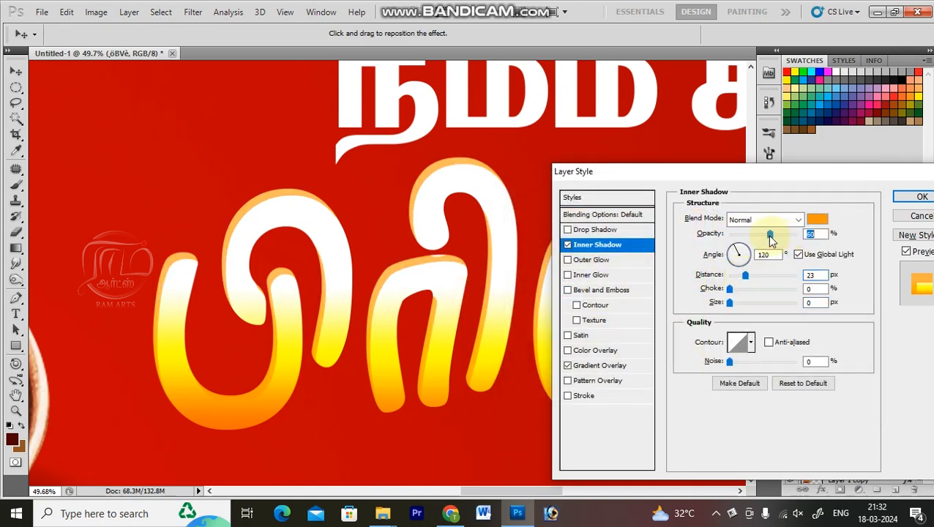
Add a black Drop Shadow to the பிரியாணி text with distance 44 px and size 0 px, and apply the style.
left_click(602, 230)
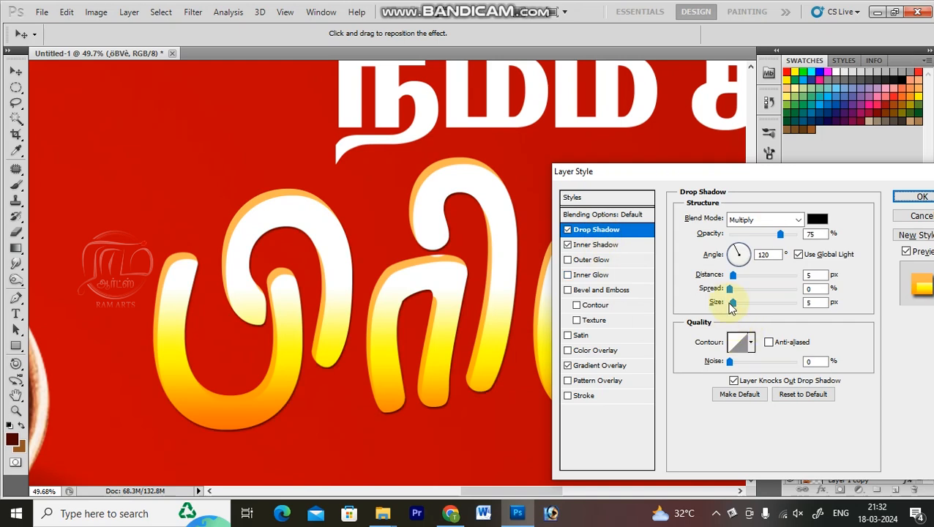
left_click_drag(733, 275, 759, 274)
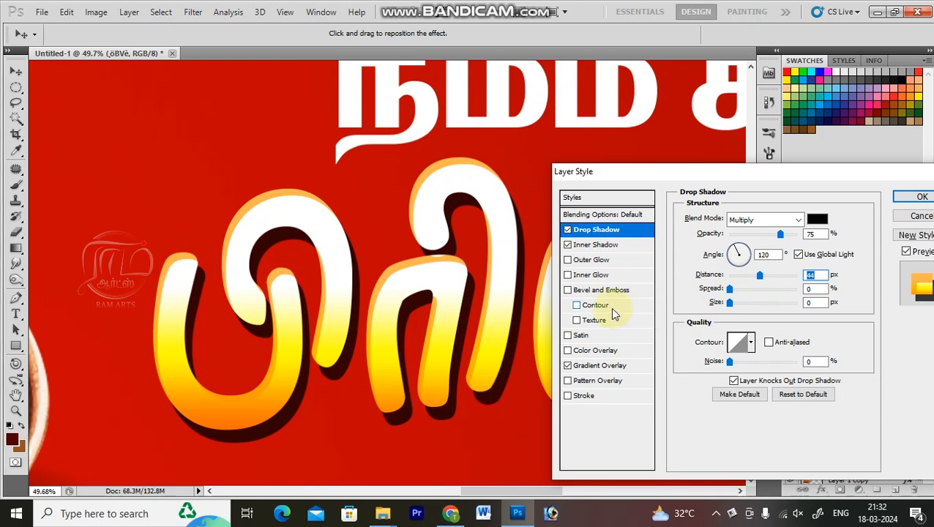
key("Return")
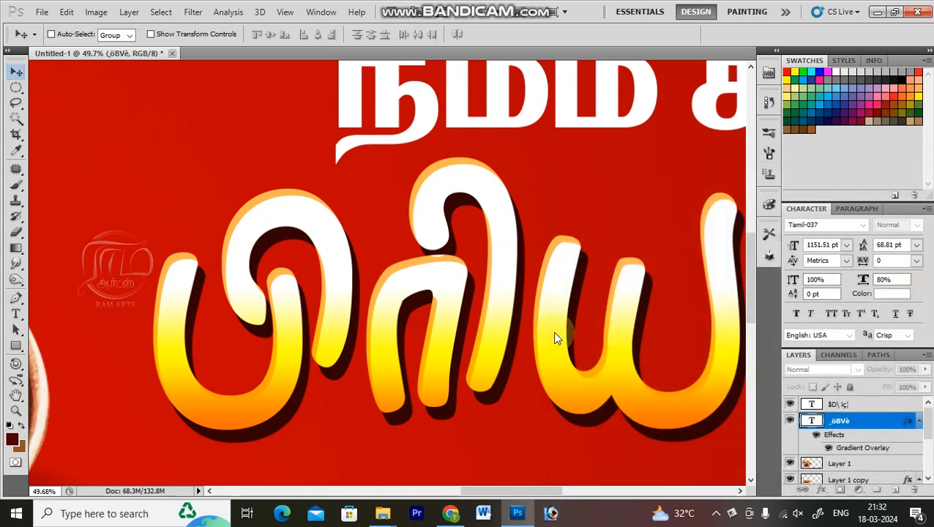
scroll(554, 337, "down", 5)
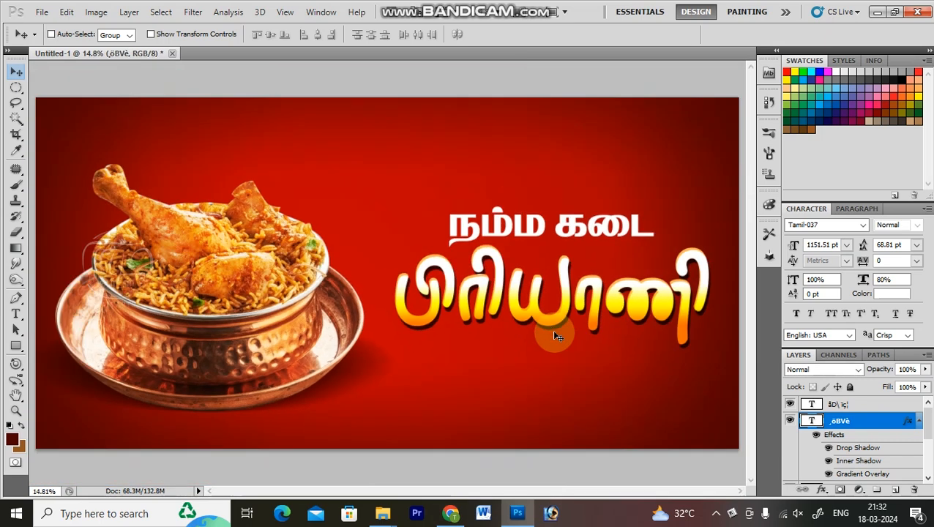
Undo a trial move of the பிரியாணி text and enlarge it proportionally to about 1221 pt.
left_click_drag(545, 302, 541, 355)
key("ctrl+z")
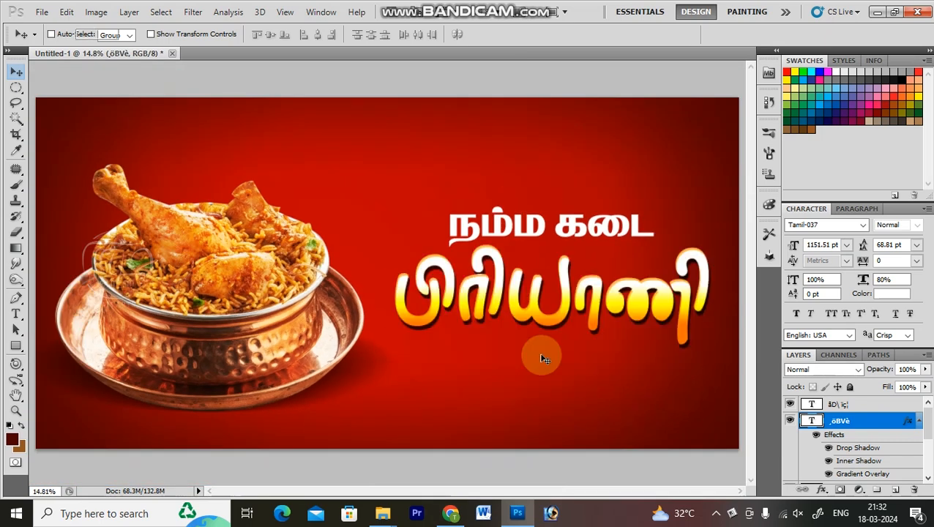
key("ctrl+t")
mouse_move(711, 367)
left_mouse_down()
mouse_move(726, 372)
mouse_move(708, 369)
left_mouse_up()
key("Return")
key("z")
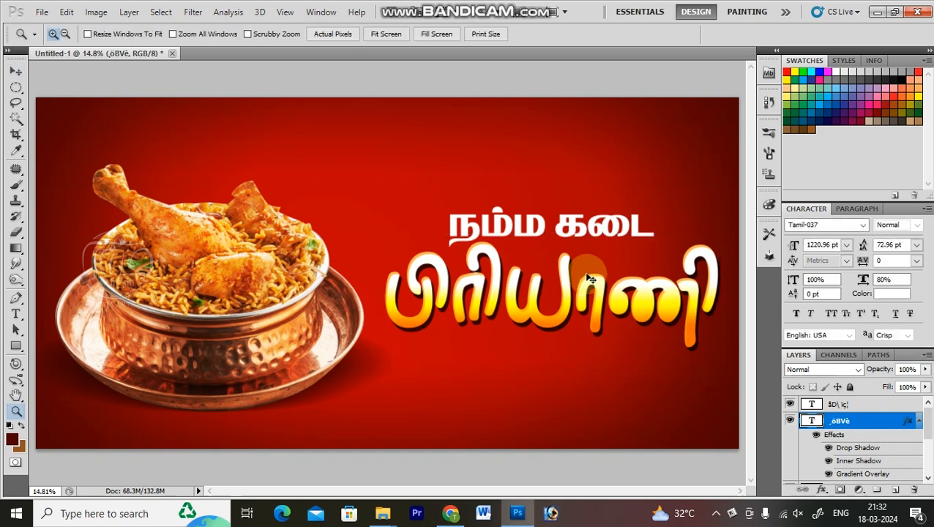
key("v")
Scale the நம்ம கடை text to about 80.6% and place it close above the right half of the பிரியாணி text.
right_click(575, 229)
left_click(591, 235)
left_click_drag(584, 224, 620, 227)
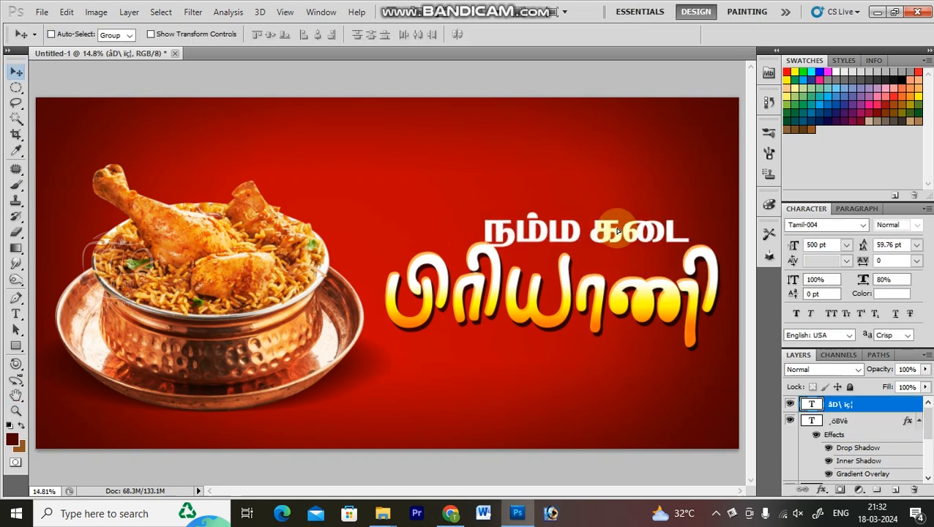
key("ctrl+t")
left_click_drag(690, 205, 671, 215)
left_click_drag(606, 229, 621, 243)
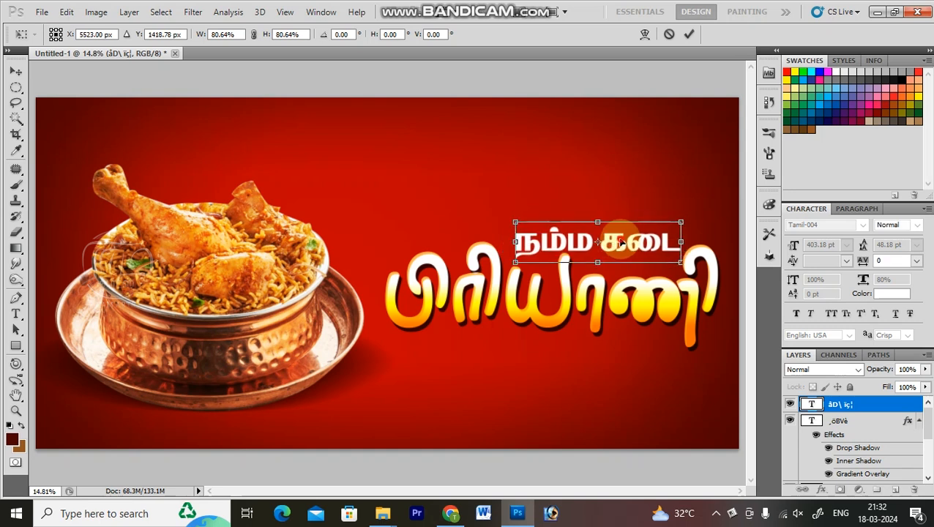
key("Left")
key("Up")
key("Up")
key("Left")
key("Return")
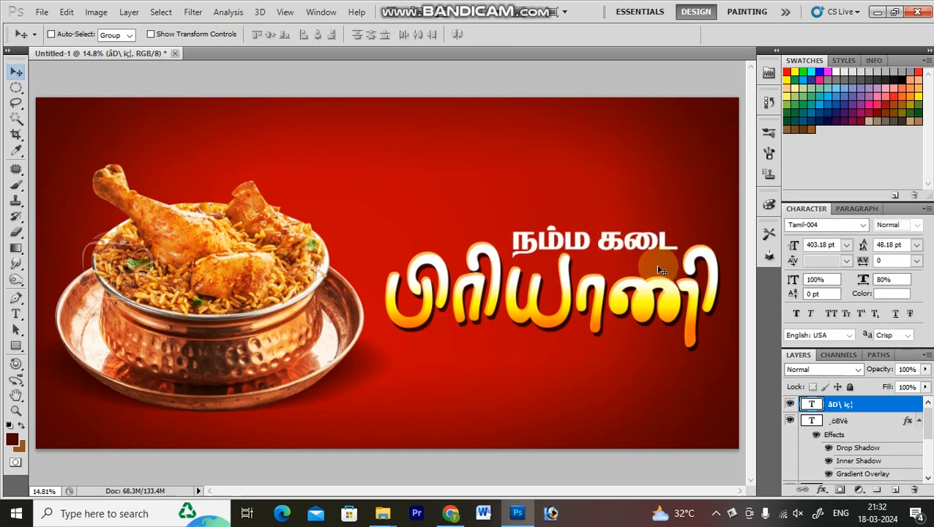
Scale the biryani pot and its shadow copy together to about 92.8% and shift them slightly left.
left_click(579, 271, "ctrl+shift")
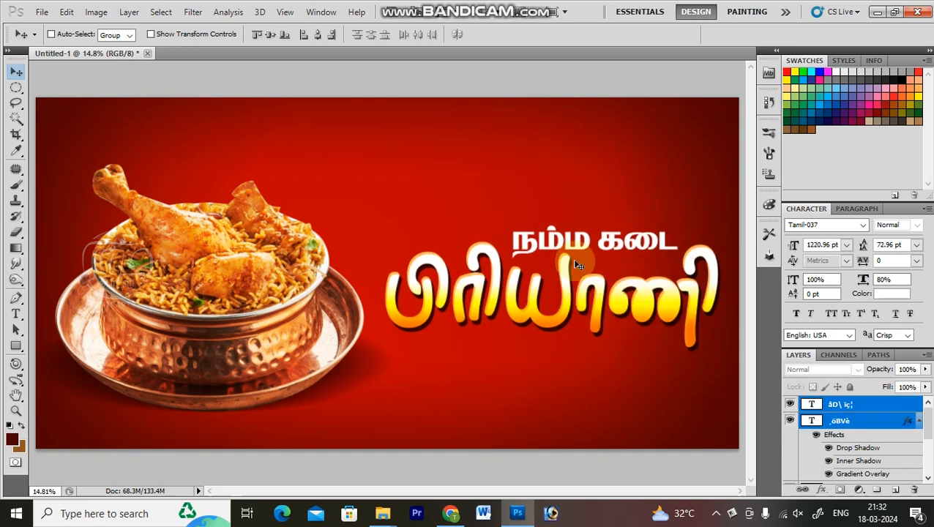
key("ctrl+minus")
right_click(323, 286)
left_click(353, 288)
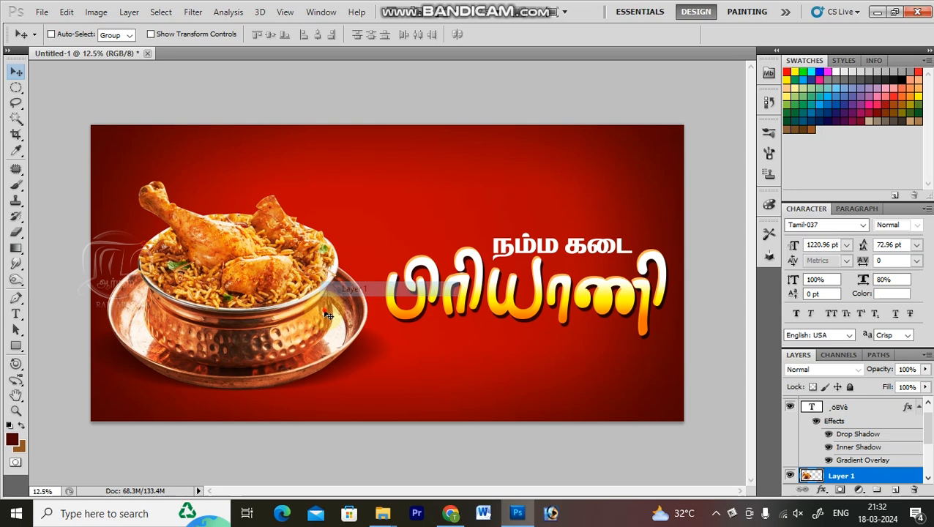
right_click(350, 357)
left_click(355, 365, "shift")
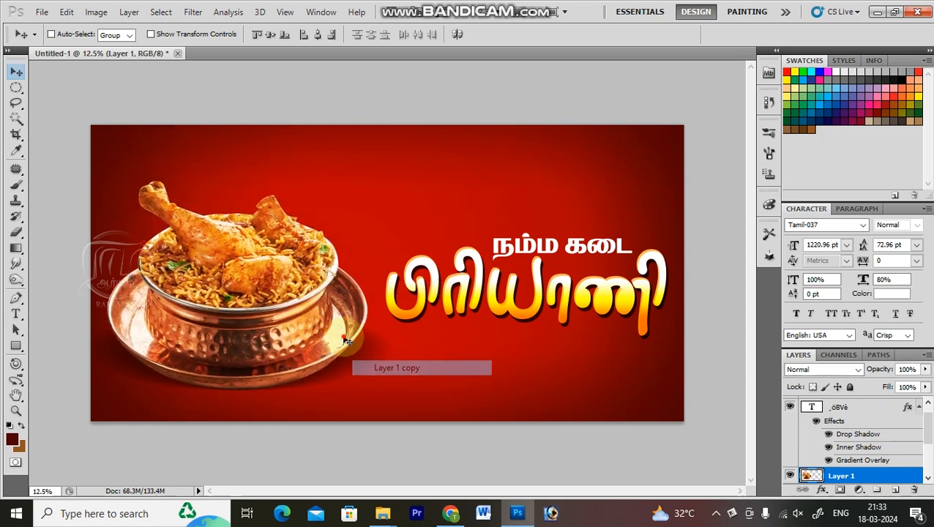
left_click_drag(351, 357, 342, 270)
key("ctrl+z")
key("ctrl+t")
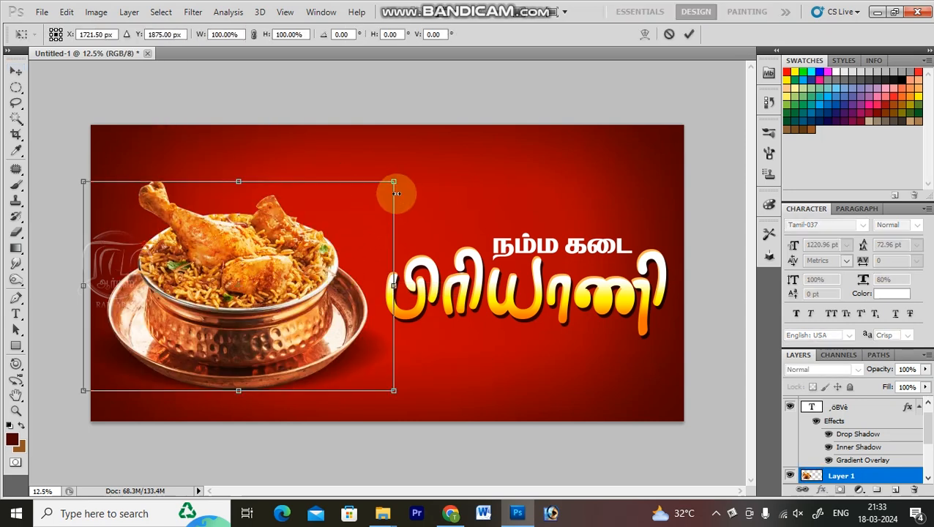
left_click_drag(392, 184, 383, 192)
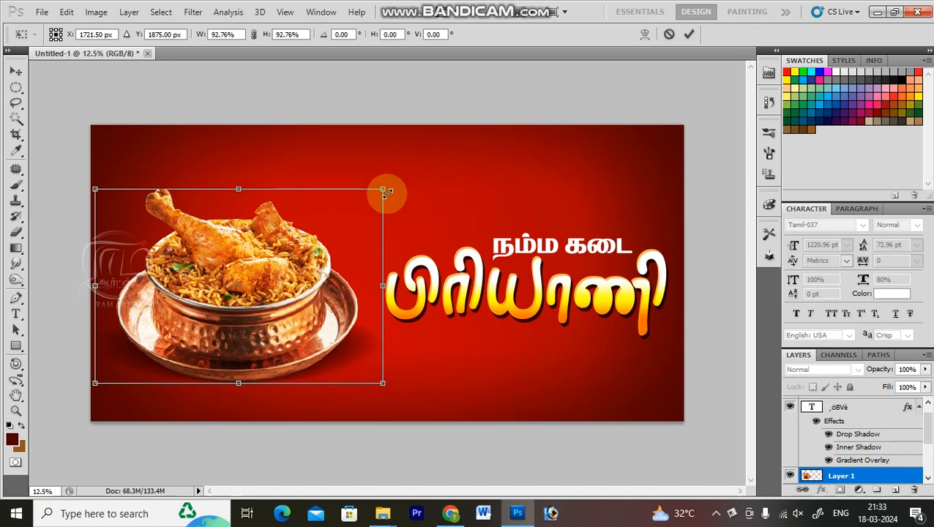
left_click_drag(337, 270, 330, 270)
key("Return")
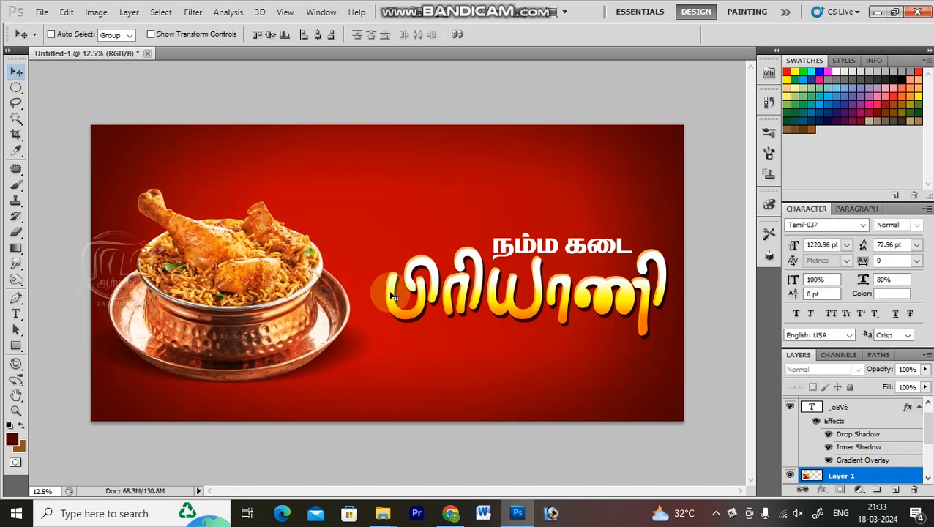
Enlarge the பிரியாணி text to about 1313 pt, extending it toward the pot.
right_click(417, 288)
left_click(428, 302)
key("ctrl+t")
left_click_drag(383, 355, 364, 360)
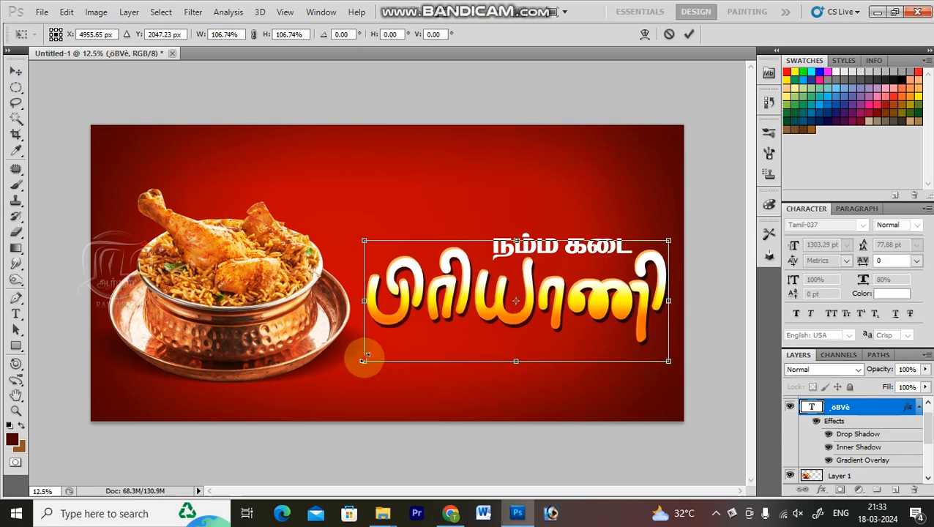
key("Return")
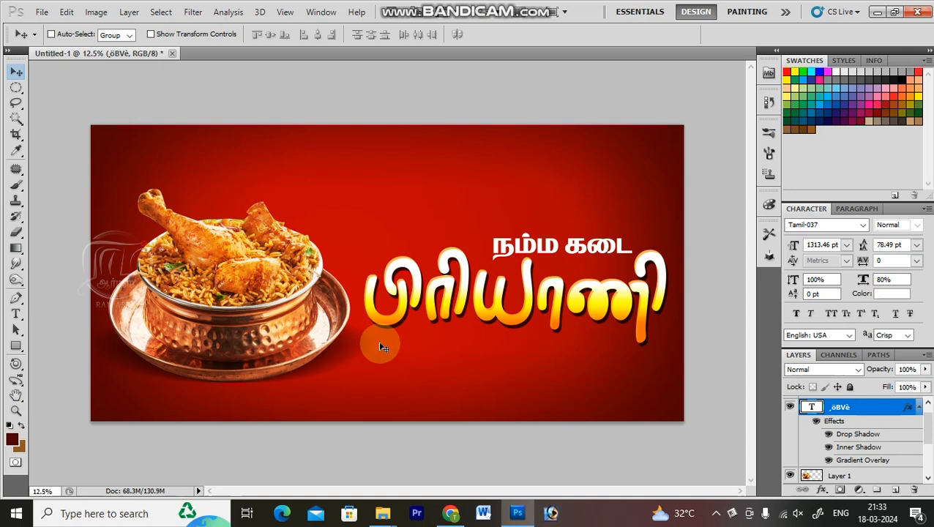
Add a white text layer reading "Biriyani" in Impact at 1000 pt and set it in All Caps.
left_click(428, 373)
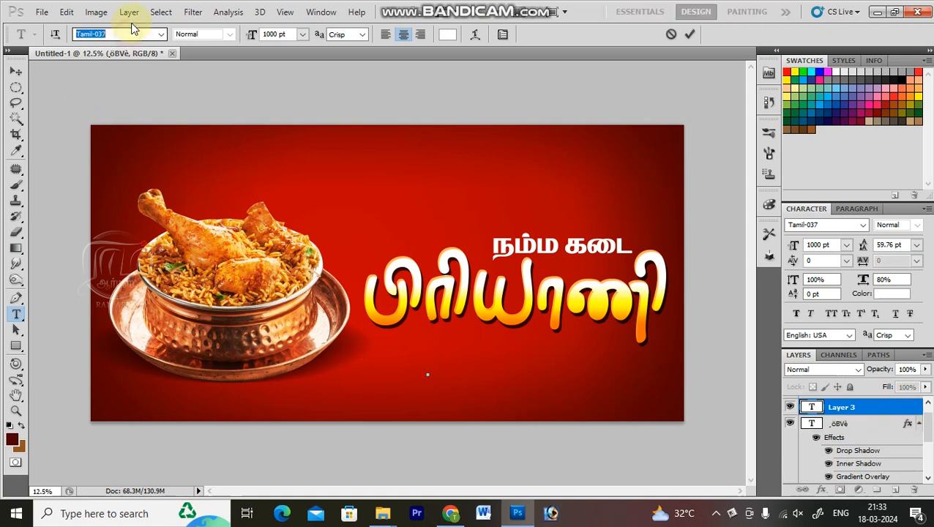
type("Biriyani")
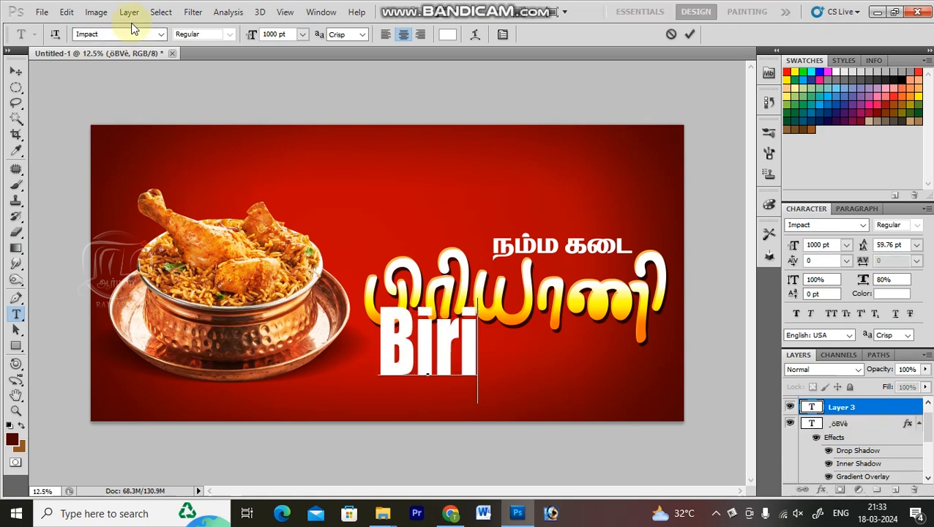
key("ctrl+a")
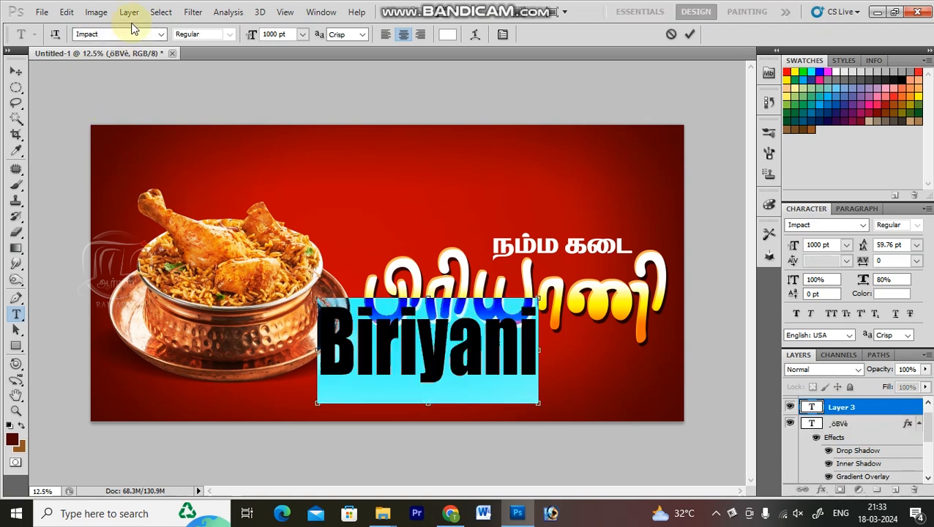
key("ctrl+shift+k")
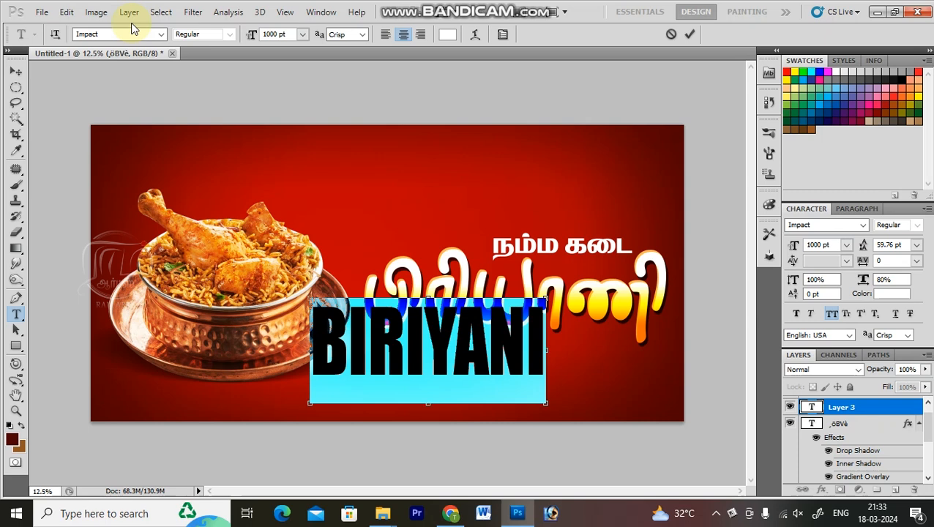
left_click(109, 145)
Scale the BIRIYANI text to about 134.5%, position it over the Tamil title, and send it behind the title and pot layers.
key("v")
left_click_drag(364, 428, 460, 331)
key("ctrl+t")
left_click_drag(648, 315, 676, 330)
mouse_move(600, 247)
left_mouse_down()
mouse_move(599, 262)
mouse_move(597, 250)
left_mouse_up()
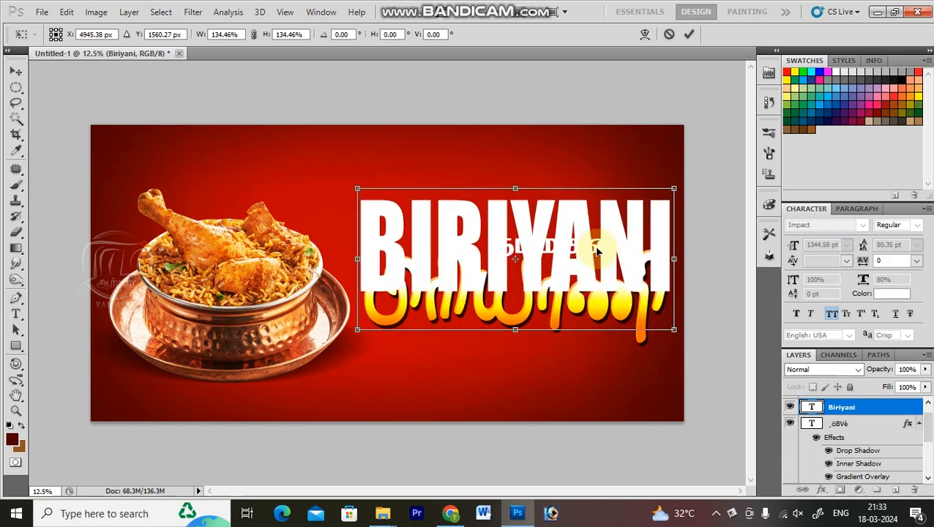
key("Return")
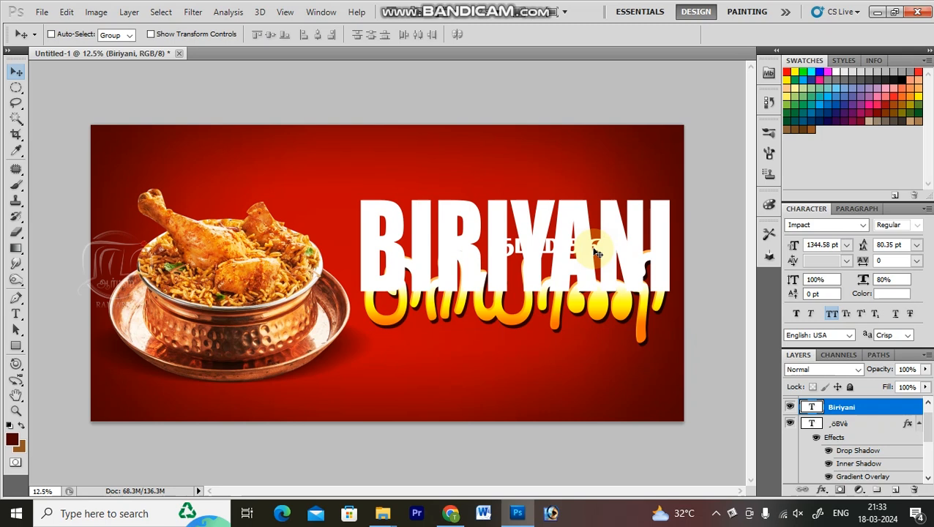
key("ctrl+shift+bracketleft")
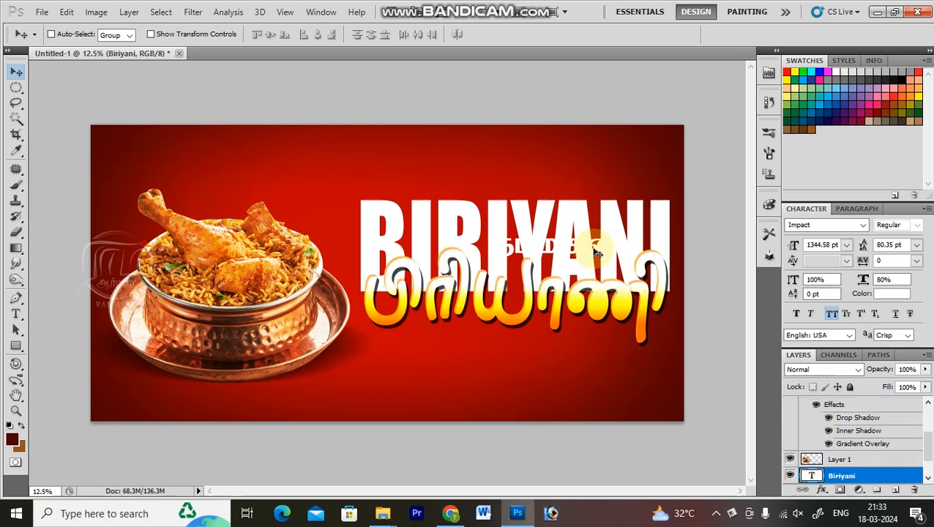
Move the BIRIYANI text layer down the stack to sit directly above the red background, Layer 2.
key("ctrl+bracketleft")
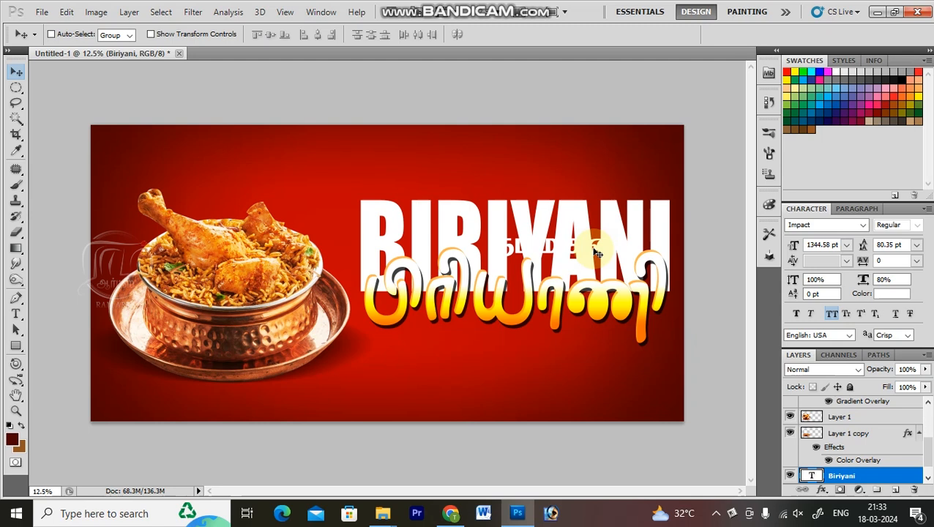
key("ctrl+bracketleft")
key("ctrl+bracketright")
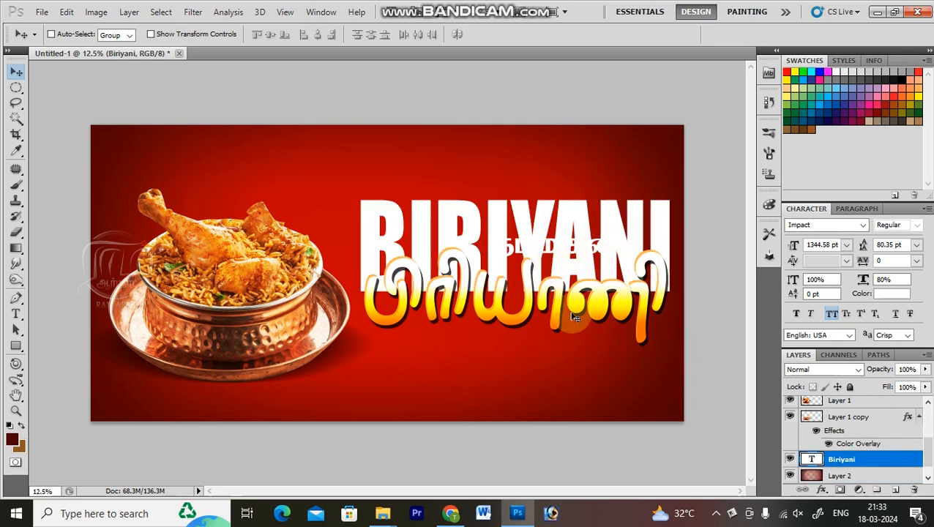
Rasterize the BIRIYANI text layer and fade out the lower part of its letters with a soft 2500 px Eraser.
right_click(883, 459)
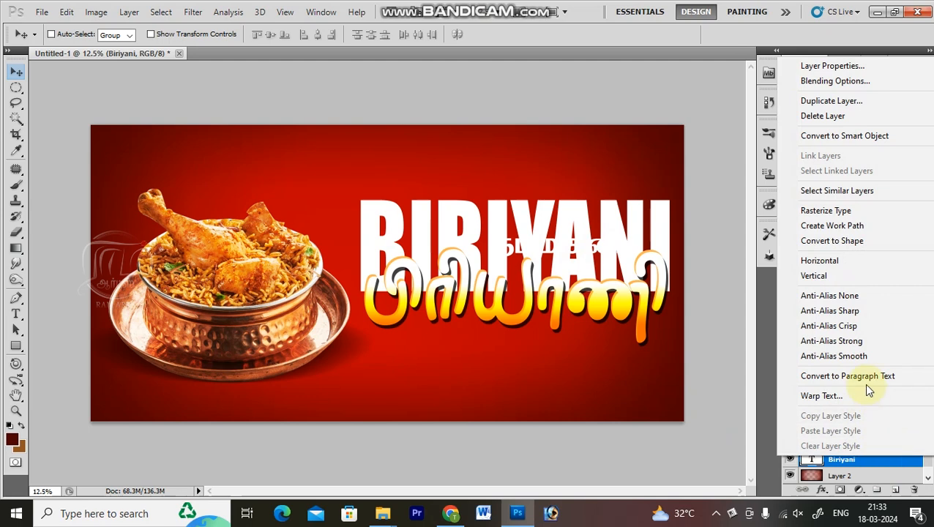
left_click(814, 210)
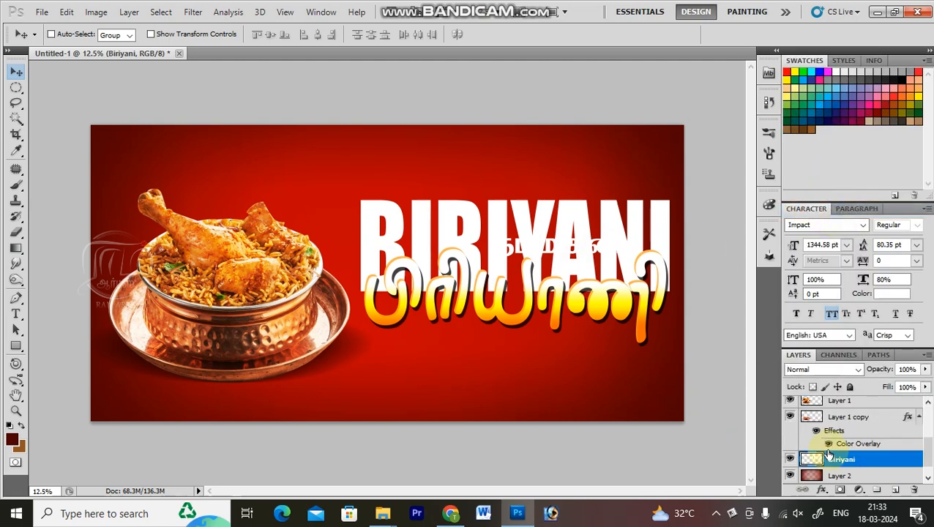
key("e")
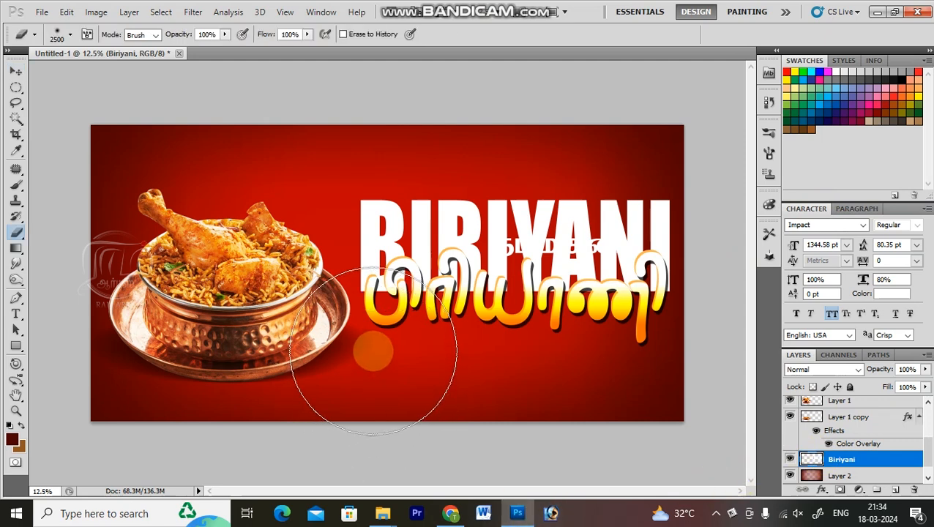
mouse_move(395, 349)
left_mouse_down()
mouse_move(597, 352)
mouse_move(470, 368)
mouse_move(352, 365)
mouse_move(393, 352)
mouse_move(366, 345)
mouse_move(355, 382)
mouse_move(429, 348)
mouse_move(499, 355)
mouse_move(508, 345)
mouse_move(514, 364)
mouse_move(593, 352)
left_mouse_up()
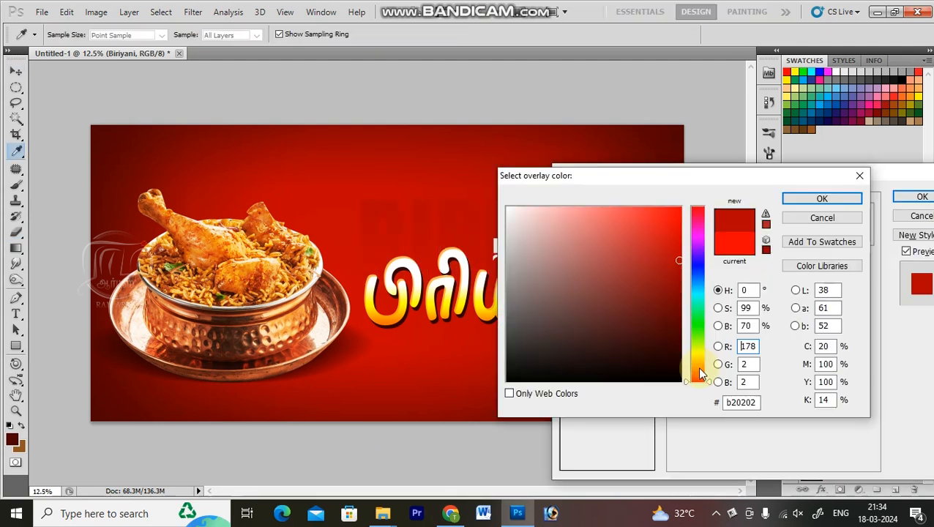
Apply a Color Overlay in orange #eb7f30 to the BIRIYANI lettering.
left_click(697, 370)
left_click_drag(631, 243, 642, 241)
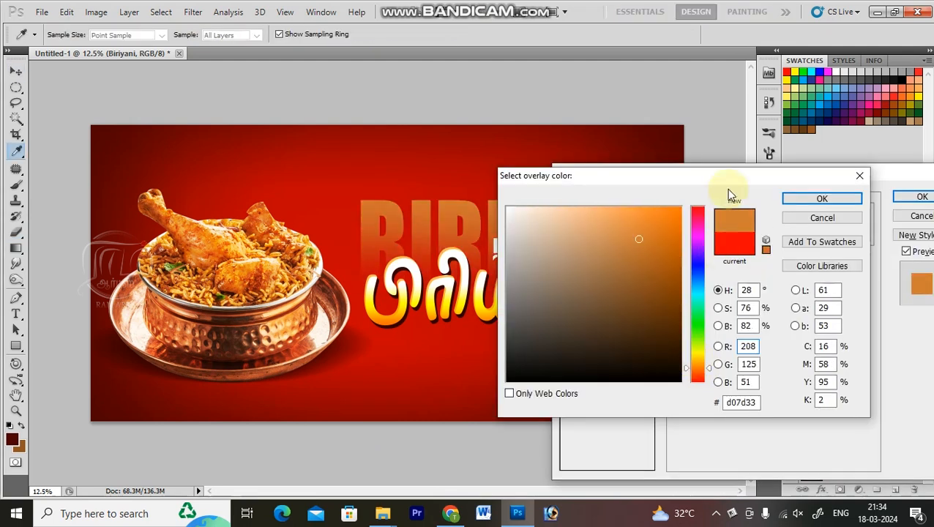
left_click_drag(718, 188, 749, 240)
left_click_drag(728, 423, 734, 428)
left_click(734, 427)
left_click(678, 277)
left_click(673, 264)
mouse_move(684, 287)
left_mouse_down()
mouse_move(693, 308)
mouse_move(674, 273)
left_mouse_up()
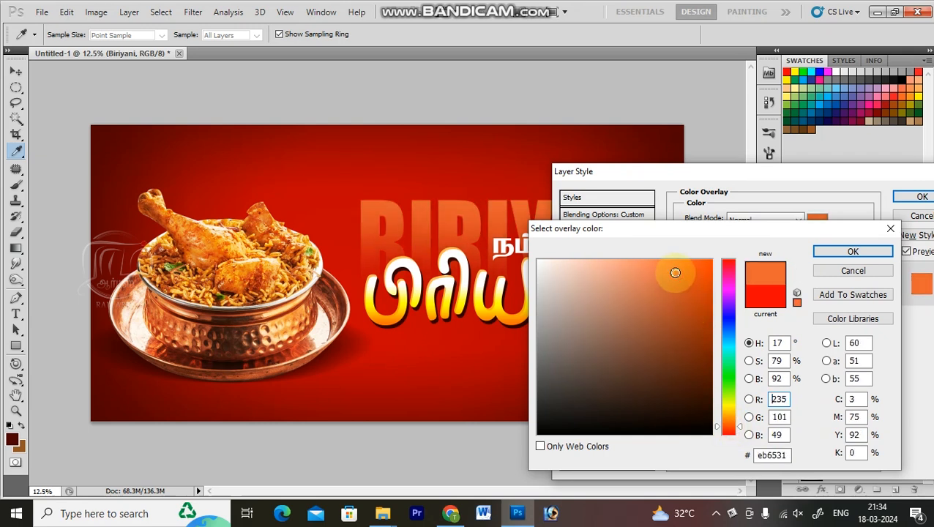
left_click(729, 420)
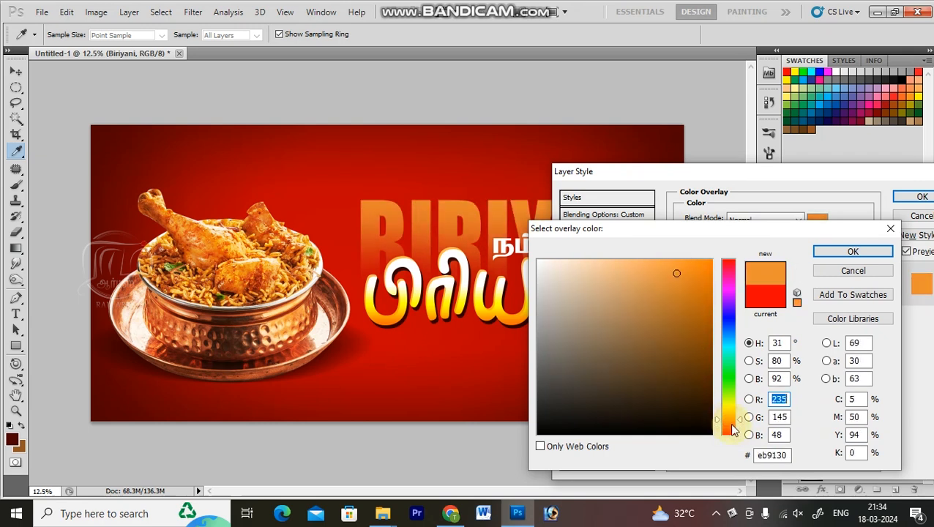
left_click_drag(727, 418, 727, 421)
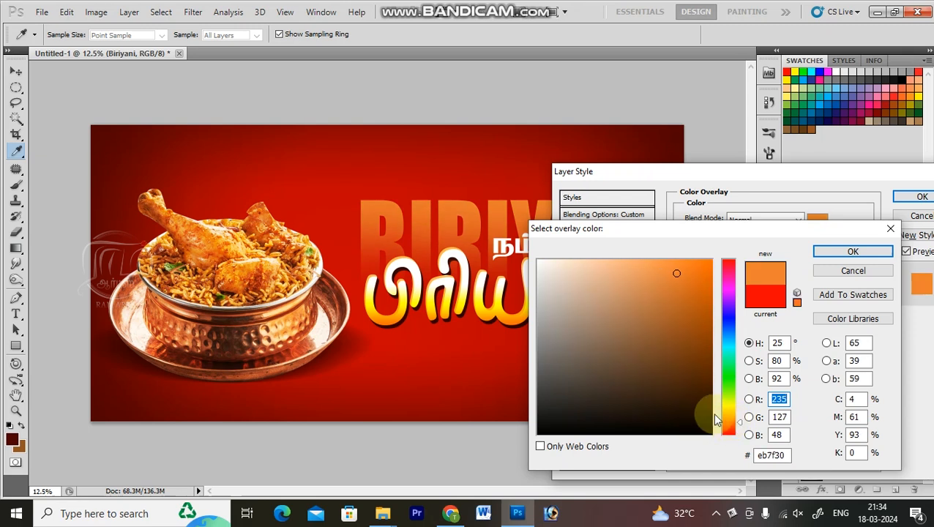
key("Return")
key("Return")
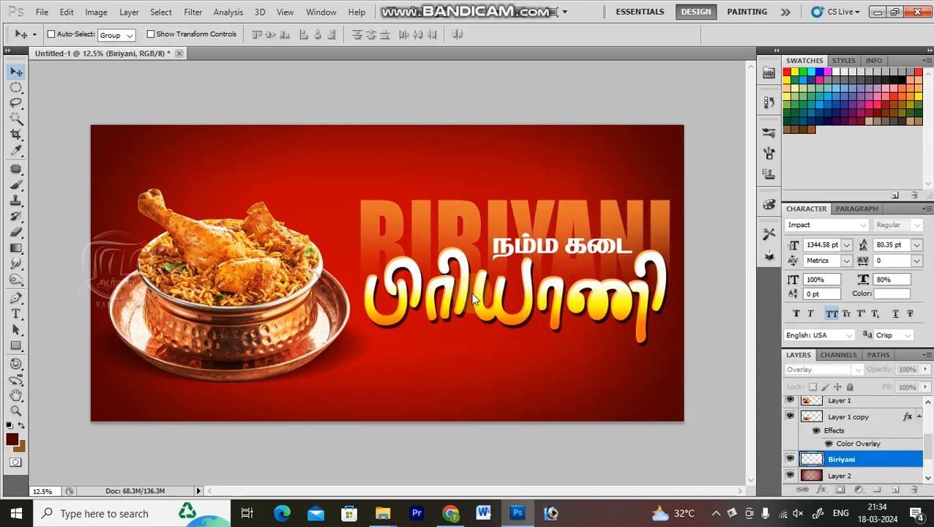
Fit the banner to the screen and hide the side panels for a larger view.
key("z")
key("ctrl+0")
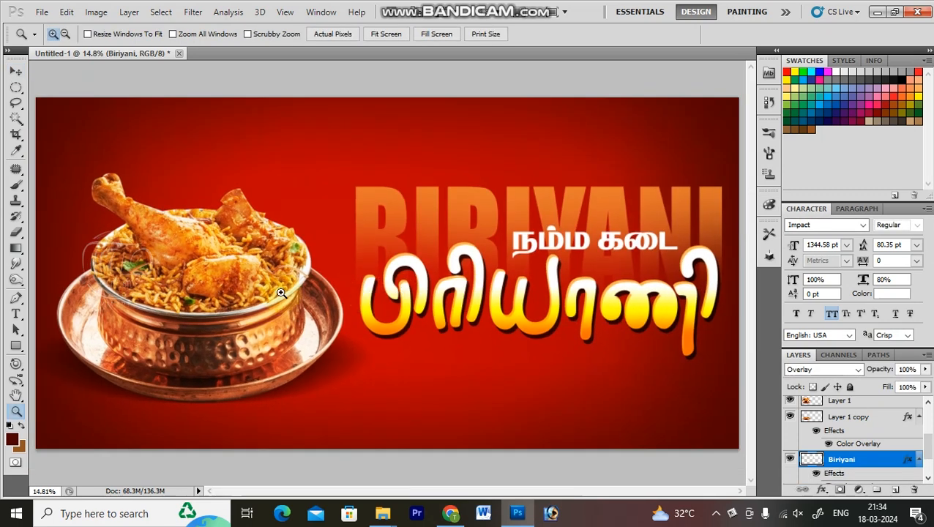
key("Tab")
key("ctrl+0")
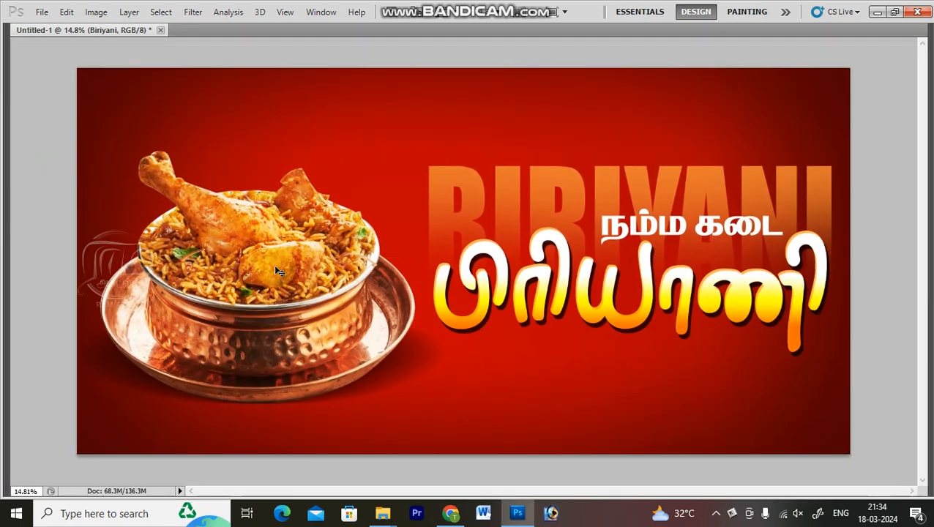
Select பிரியாணி, நம்ம கடை and BIRIYANI together, shift them slightly down and scale them down a little from the centre.
right_click(659, 332)
left_click(673, 338)
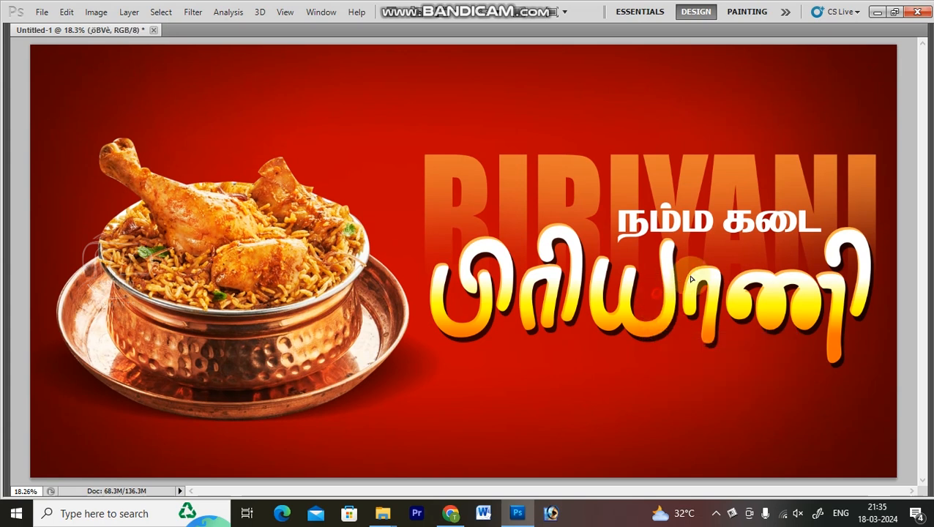
right_click(671, 229)
left_click(680, 233)
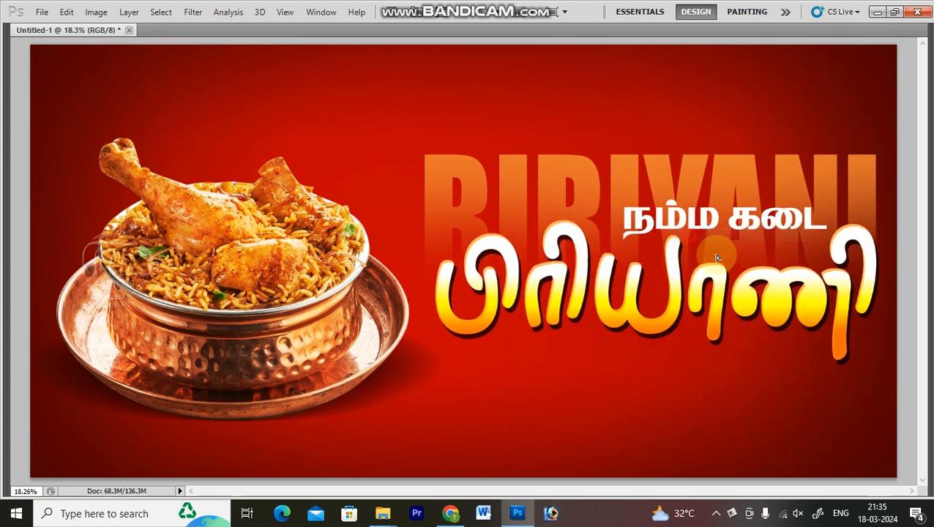
right_click(665, 188)
left_click(677, 195, "shift")
left_click_drag(679, 198, 697, 183)
key("ctrl+z")
key("ctrl+minus")
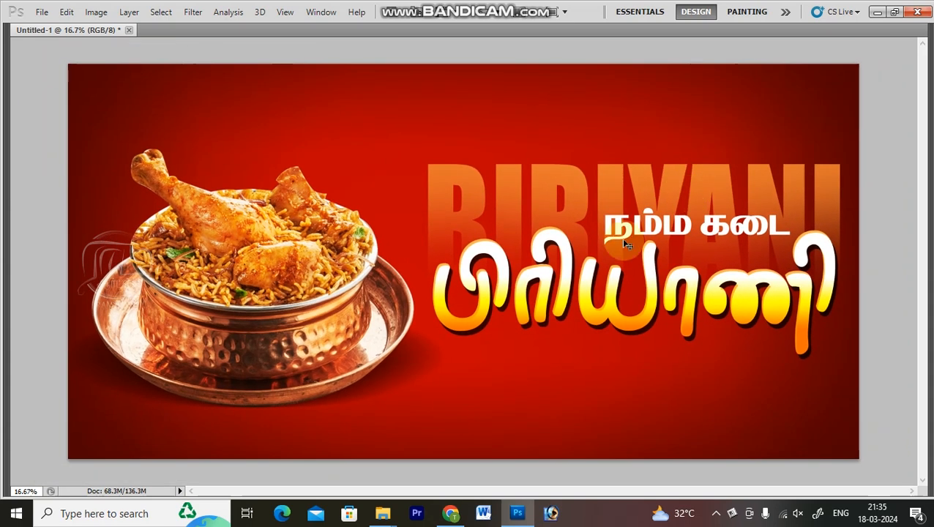
left_click_drag(627, 242, 627, 256)
key("ctrl+t")
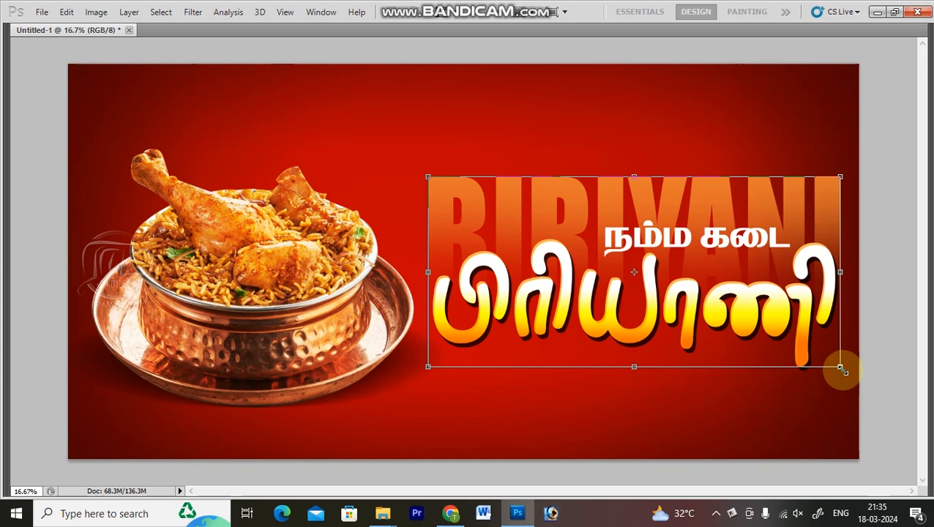
left_click_drag(842, 368, 835, 366)
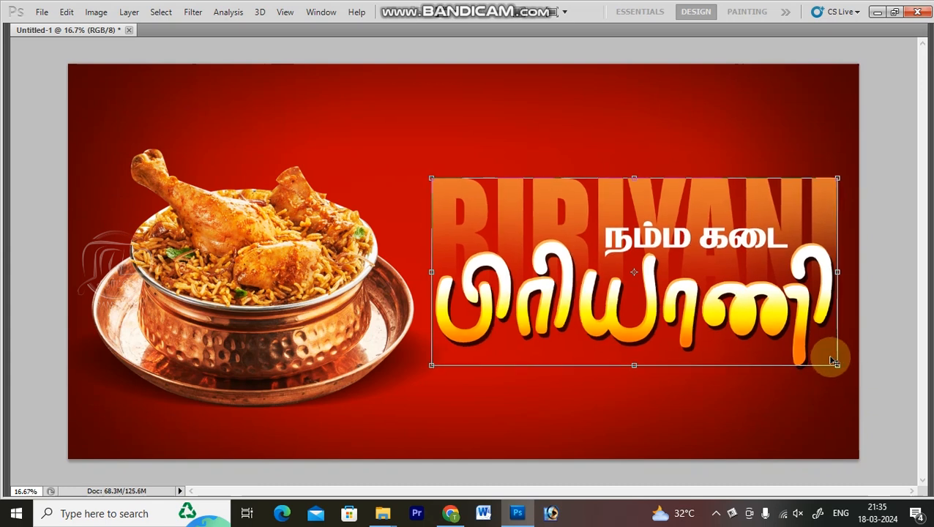
key("Return")
Set the opacity of the orange BIRIYANI lettering layer to 50%.
key("ctrl+0")
right_click(600, 188)
left_click(608, 193)
key("3")
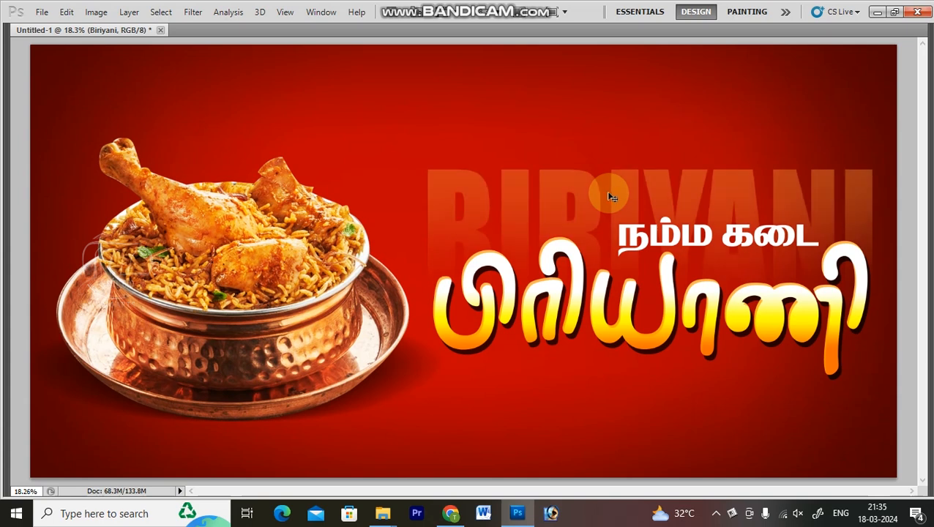
key("5")
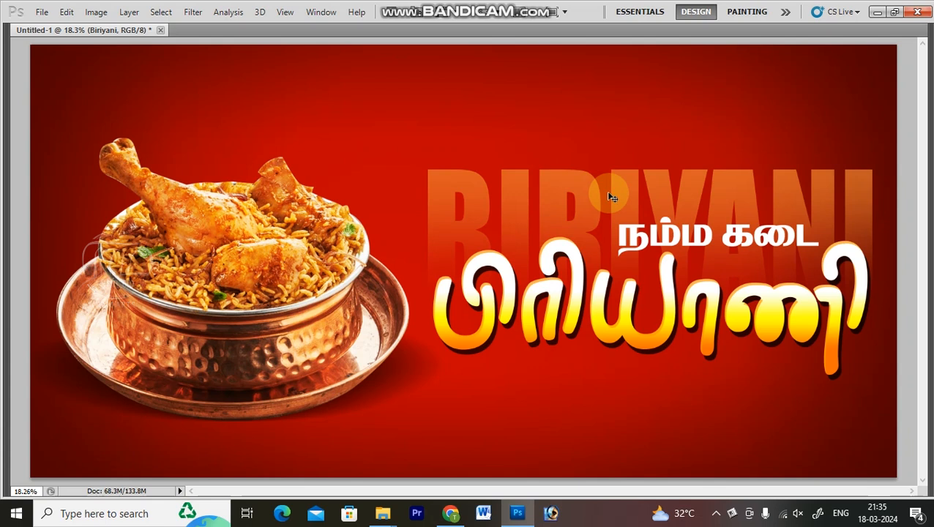
key("ctrl+minus")
key("ctrl+0")
right_click(155, 407)
left_click(187, 399)
right_click(381, 388)
left_click(386, 395)
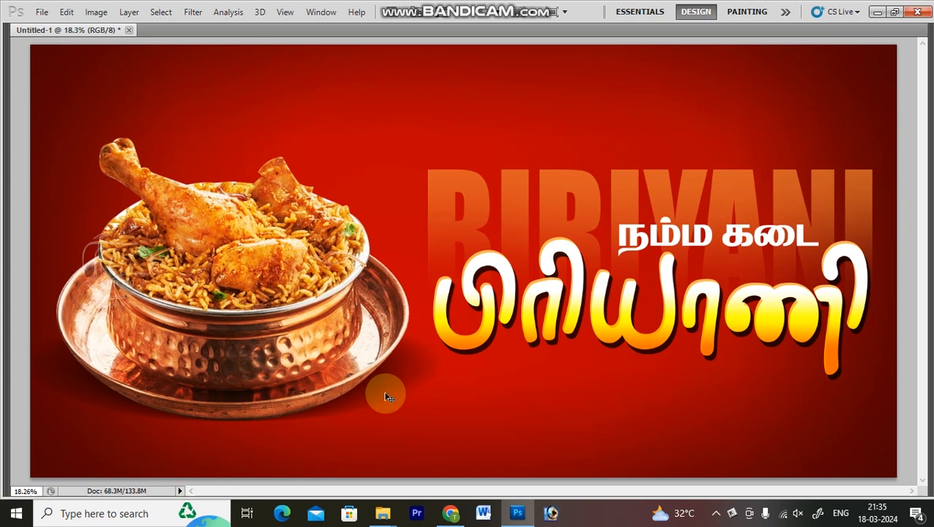
Nudge the பிரியாணி, நம்ம கடை and BIRIYANI texts together slightly left and down.
right_click(668, 342)
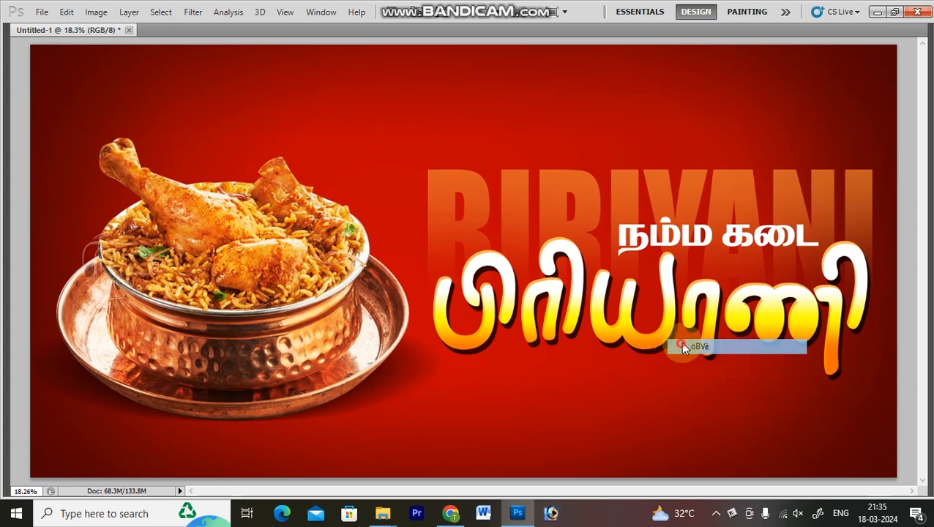
left_click(691, 346)
right_click(630, 189)
left_click(650, 227)
key("shift+Left")
key("shift+Left")
key("shift+Down")
key("shift+Down")
key("shift+Down")
key("shift+Left")
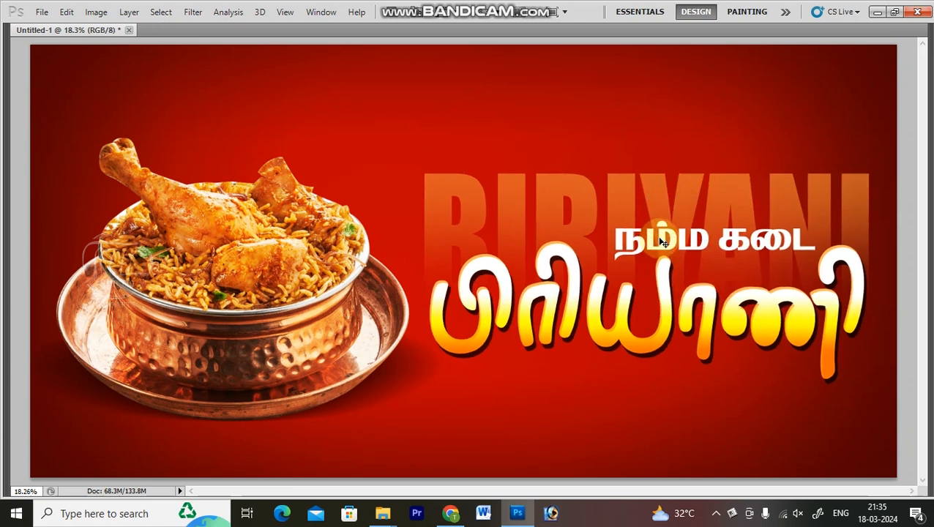
Nudge the biryani pot and its shadow 20 px to the left.
key("ctrl+minus")
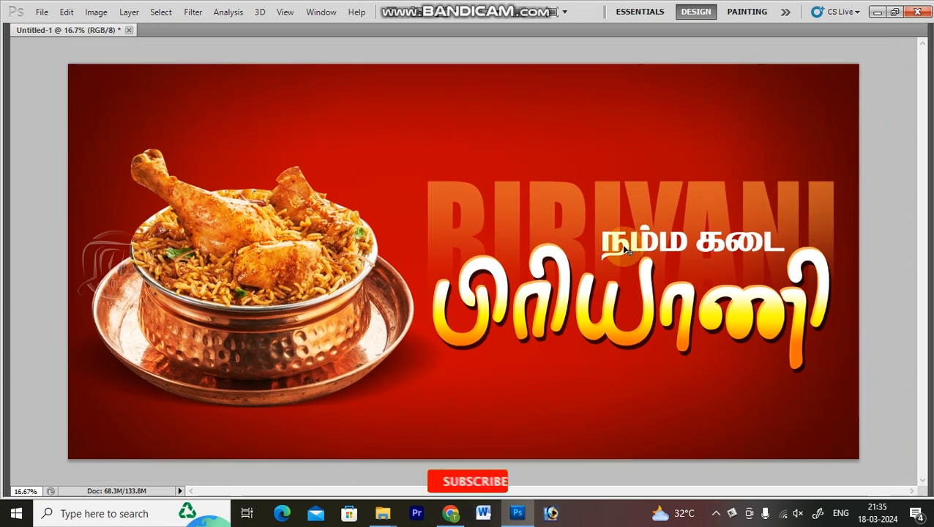
right_click(301, 293)
left_click(333, 303)
key("shift+Left")
key("shift+Left")
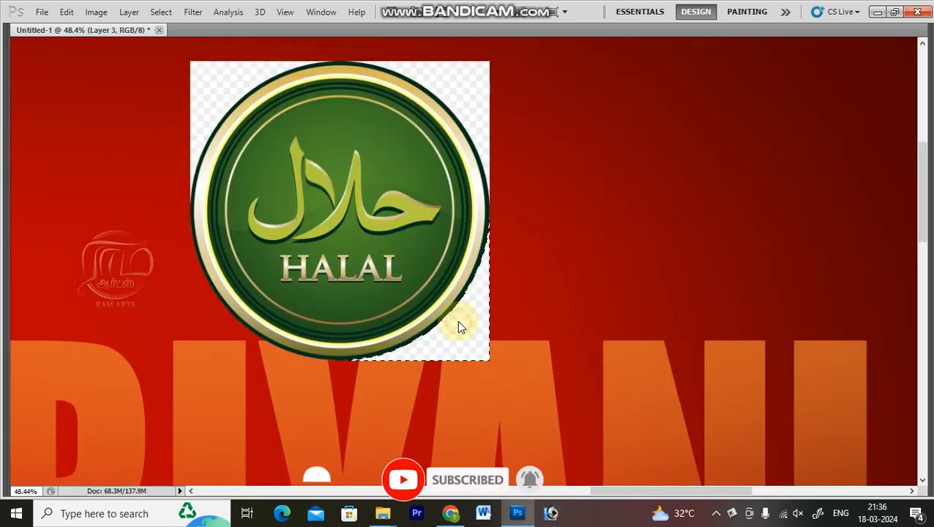
Select the remaining checkered corners around the round HALAL badge with the Magic Wand and delete them.
left_click(457, 321)
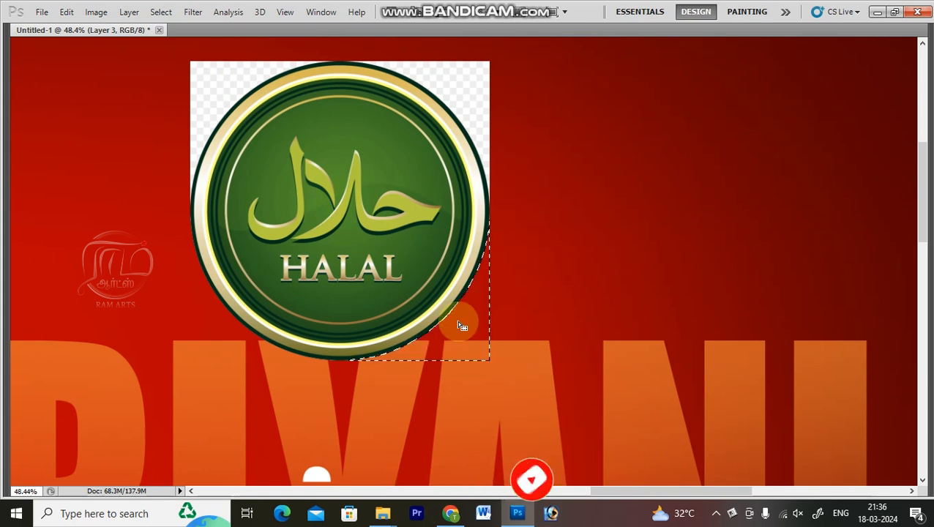
left_click(475, 125)
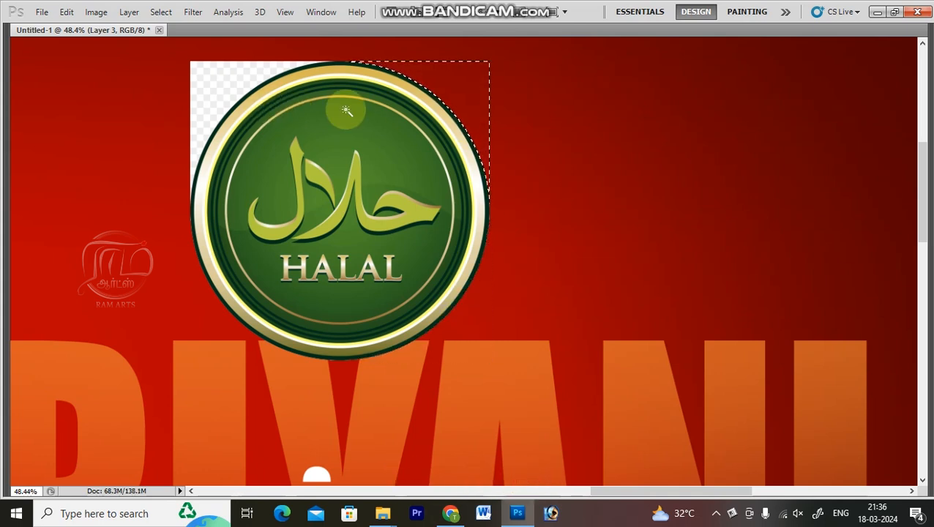
left_click(253, 79)
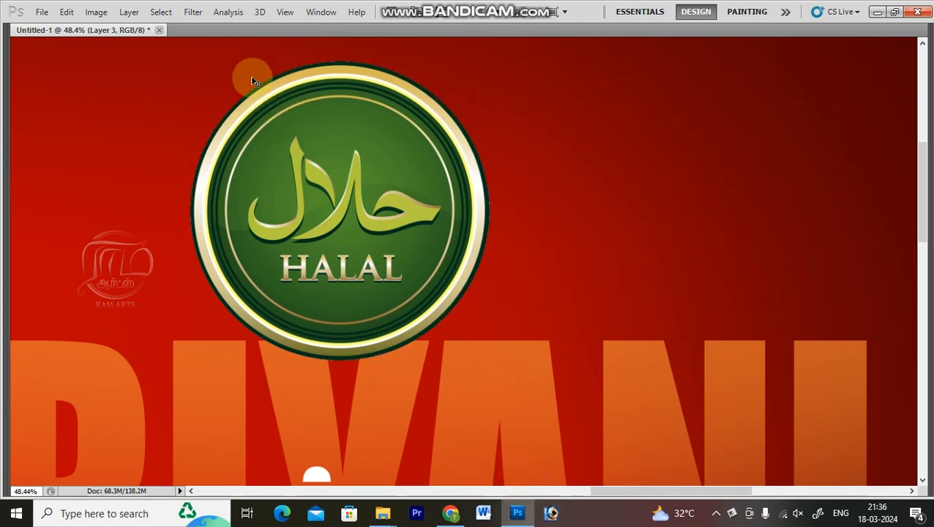
Scale the HALAL badge down proportionally while it sits above the BIRIYANI lettering.
key("ctrl+0")
left_click_drag(607, 267, 708, 305)
key("ctrl+z")
key("ctrl+t")
left_click_drag(725, 65, 717, 78)
key("Return")
Move the HALAL badge to the banner's upper-left corner, above the pot, and shrink it further to fit there.
left_click_drag(714, 211, 134, 182)
key("ctrl+t")
left_click_drag(125, 56, 115, 65)
left_click_drag(91, 104, 88, 95)
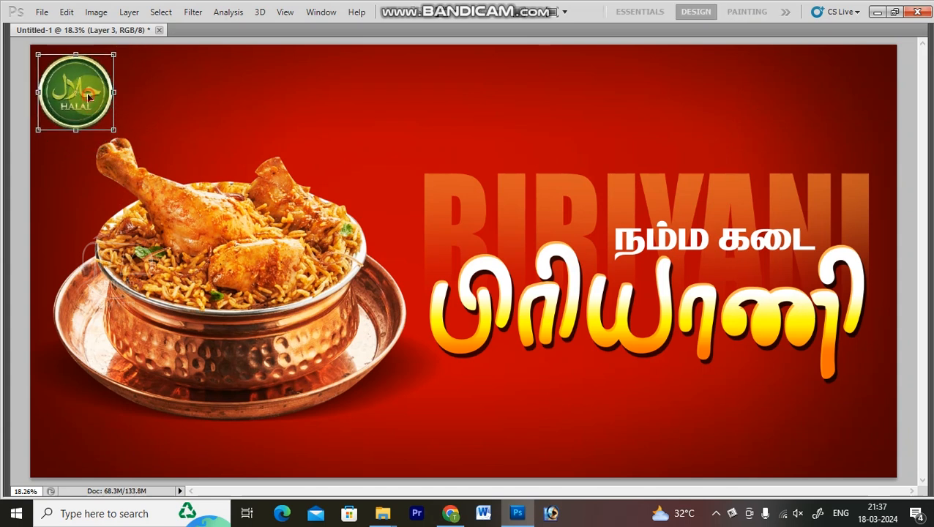
key("Return")
key("ctrl+shift+Right")
key("ctrl+shift+Right")
key("ctrl+shift+Right")
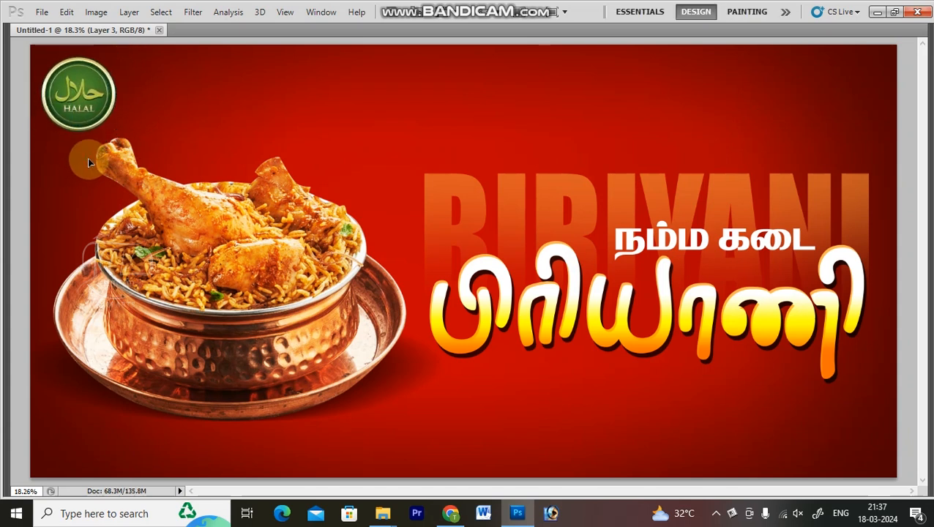
Select the biryani pot and its shadow layer together and move them slightly down, away from the HALAL badge.
key("ctrl+minus")
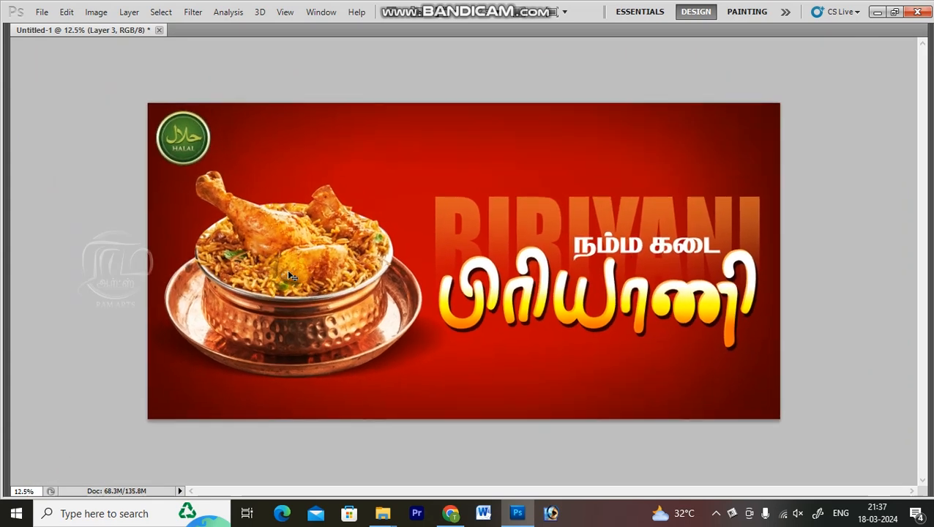
key("ctrl+plus")
right_click(290, 302)
left_click(302, 311)
left_click_drag(300, 315, 282, 345)
key("ctrl+z")
right_click(373, 381)
left_click(390, 389)
left_click_drag(243, 393, 333, 348)
key("ctrl+z")
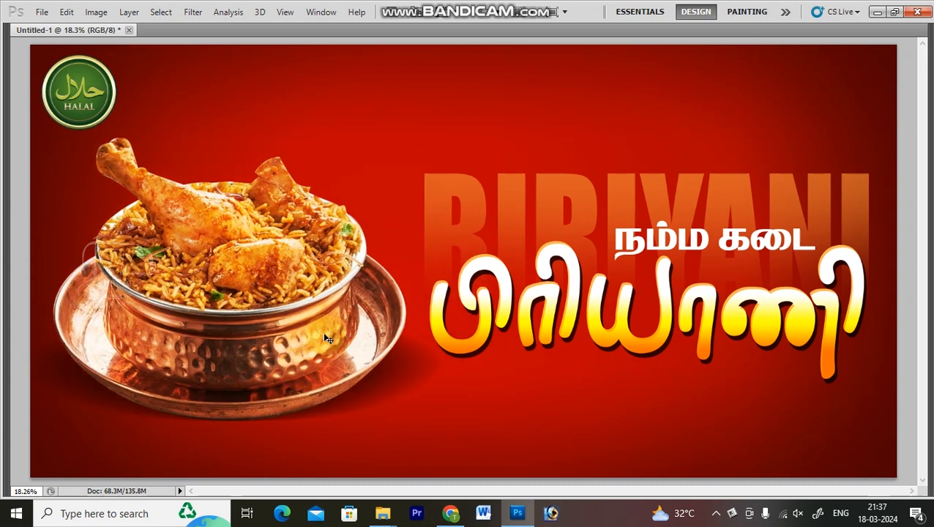
key("ctrl+minus")
left_click_drag(324, 332, 322, 343)
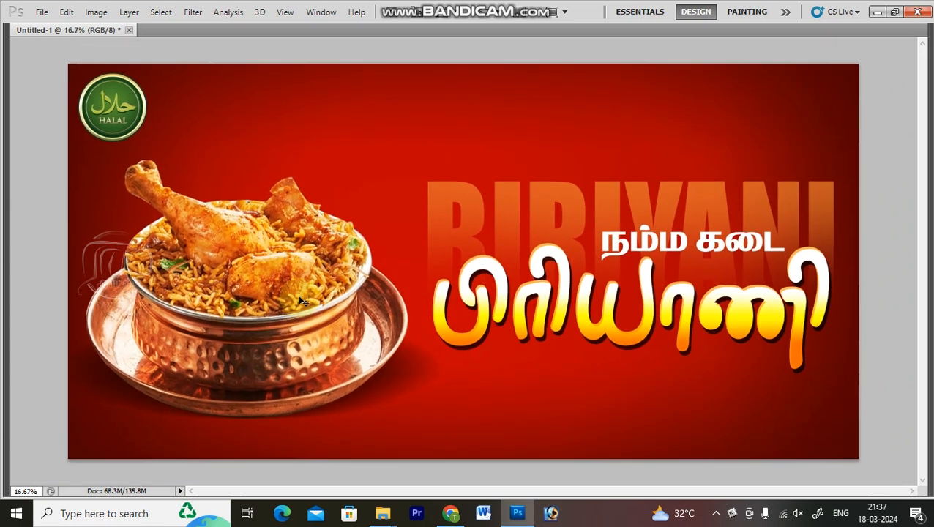
Scale the biryani pot and its shadow down slightly together and shift them a little further down.
key("ctrl+t")
left_click_drag(442, 158, 433, 166)
key("Return")
left_click_drag(291, 303, 290, 313)
Add a new empty layer directly above the biryani pot layer for painting a shade with the Brush tool.
key("ctrl+shift+n")
key("Return")
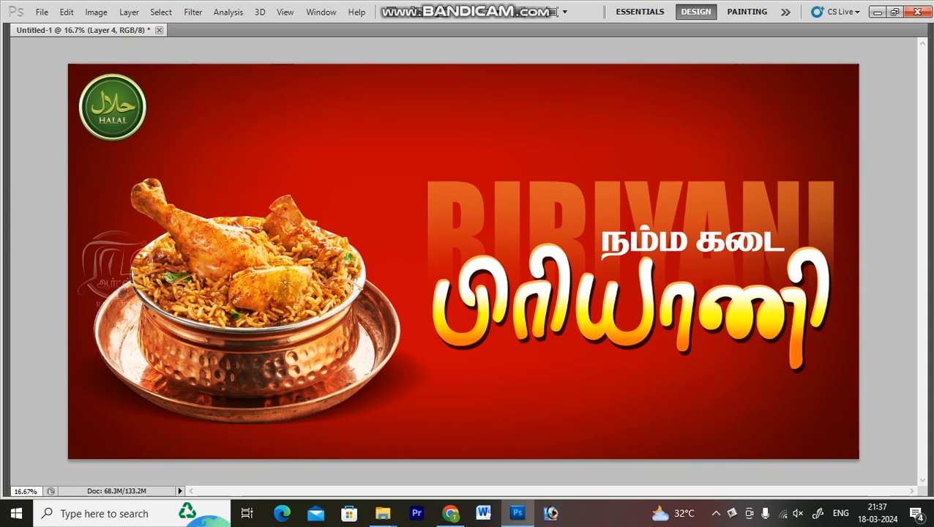
key("bracketright")
key("bracketright")
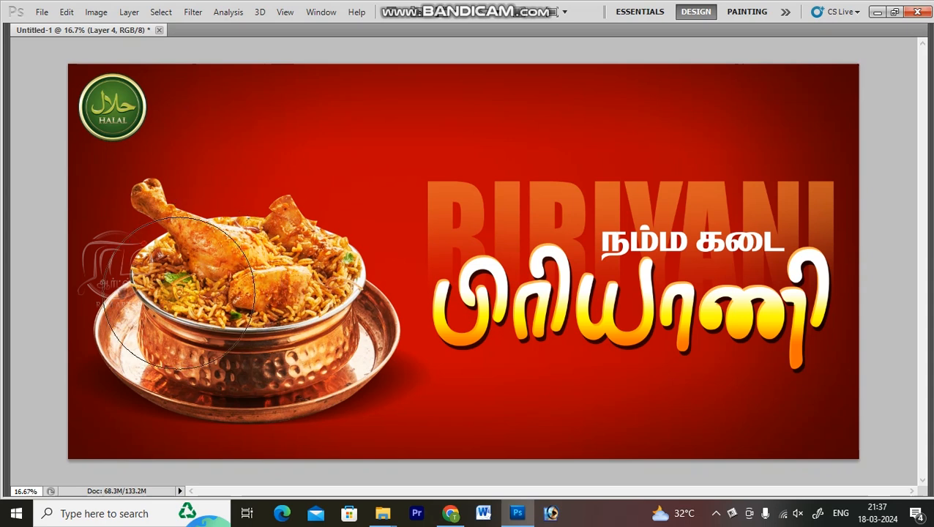
key("Tab")
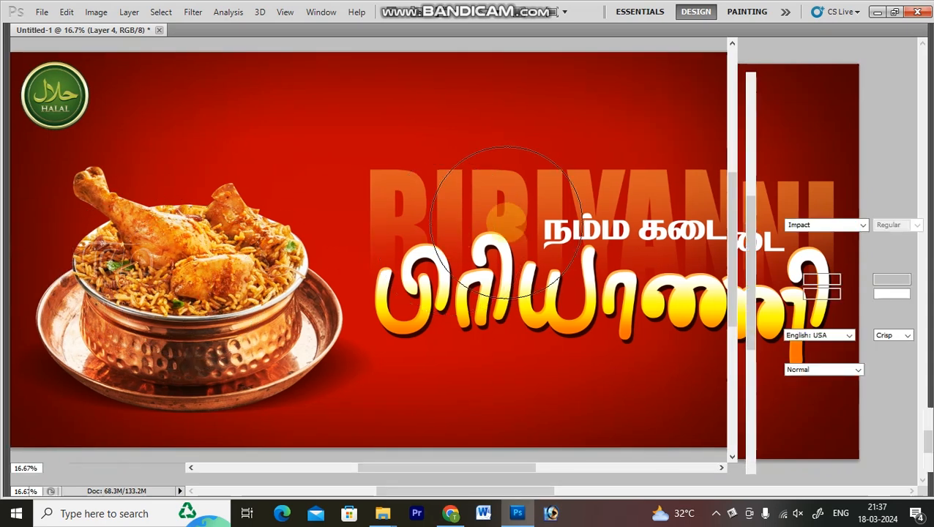
left_click_drag(15, 60, 55, 114)
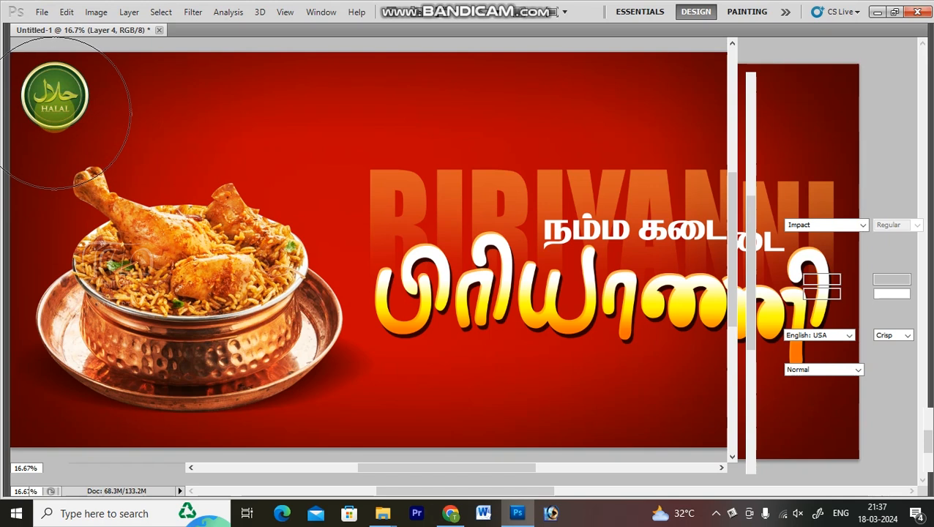
key("Tab")
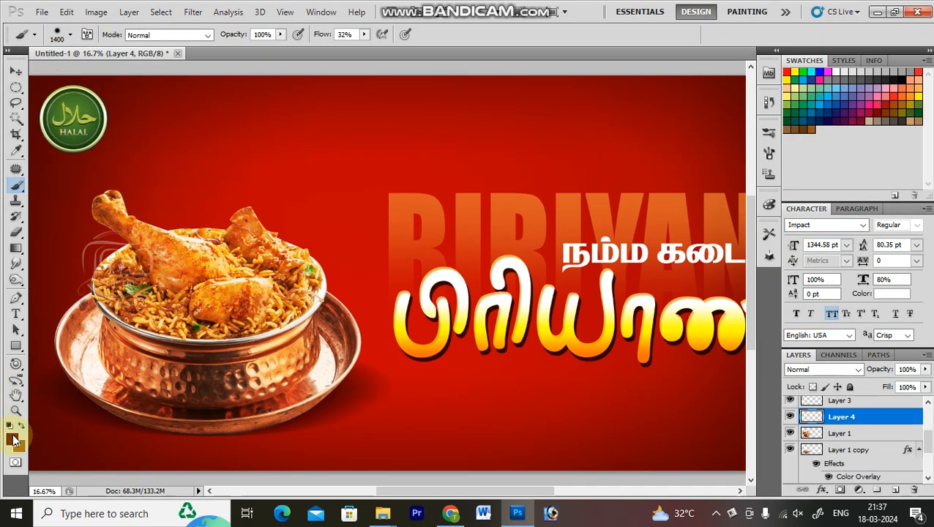
Set the foreground colour to a very dark red (2e0101) and reduce the brush size to 1100 px.
left_click(12, 438)
left_click_drag(709, 402, 699, 390)
key("Return")
key("bracketleft")
key("bracketleft")
key("bracketleft")
Turn off brush smoothing and set the brush tip's spacing to 20% and hardness to 0%.
mouse_move(126, 307)
left_mouse_down()
mouse_move(158, 281)
mouse_move(213, 279)
mouse_move(260, 292)
mouse_move(306, 238)
mouse_move(271, 129)
left_mouse_up()
key("ctrl+z")
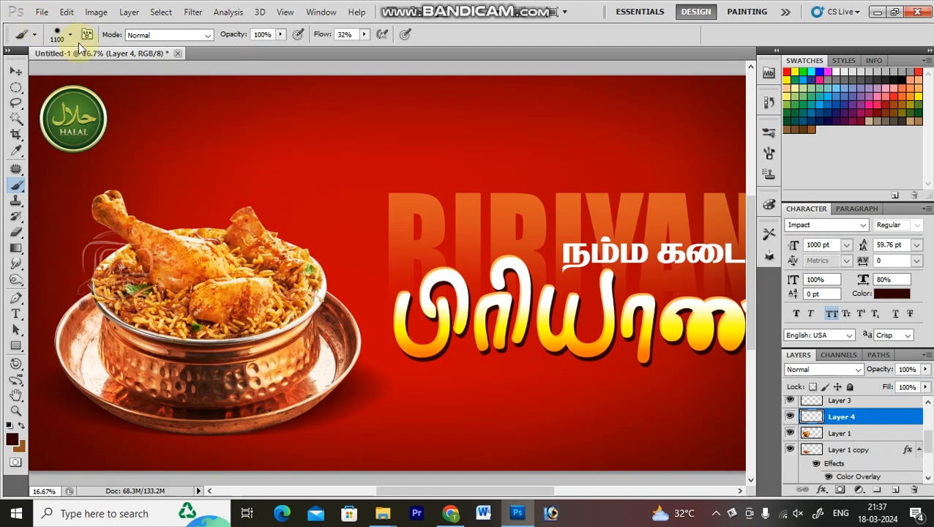
key("F5")
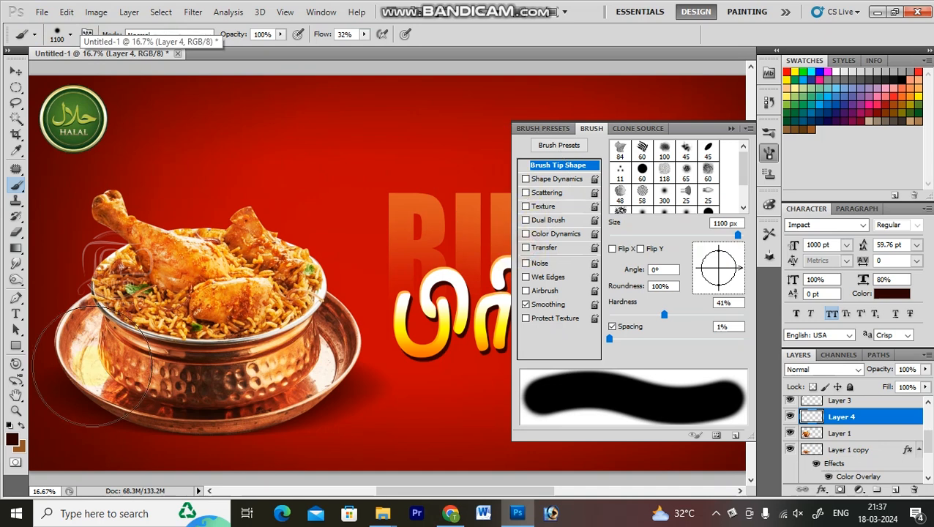
left_click(525, 305)
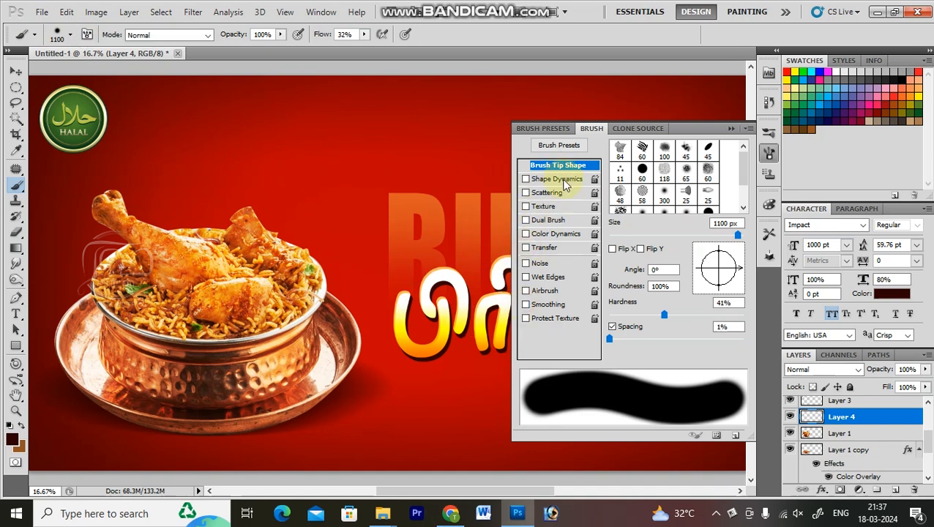
left_click_drag(619, 347, 623, 341)
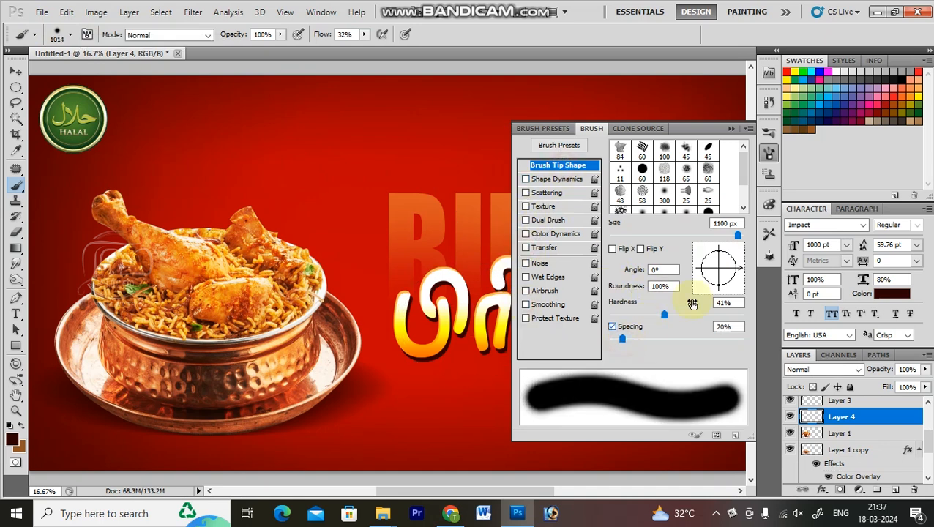
left_click_drag(663, 319, 608, 314)
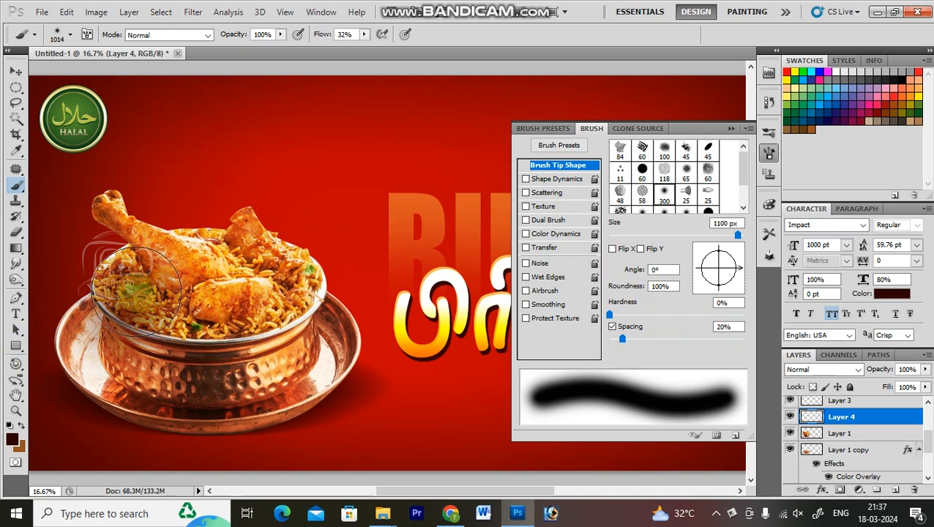
Paint a soft dark red shade over the biryani and place its layer beneath the pot and the pot's shadow copy.
mouse_move(253, 283)
left_mouse_down()
mouse_move(295, 302)
mouse_move(196, 259)
mouse_move(126, 285)
mouse_move(75, 331)
mouse_move(160, 274)
mouse_move(236, 277)
mouse_move(322, 327)
mouse_move(329, 341)
mouse_move(298, 323)
mouse_move(204, 335)
mouse_move(136, 317)
mouse_move(98, 332)
mouse_move(177, 323)
left_mouse_up()
key("v")
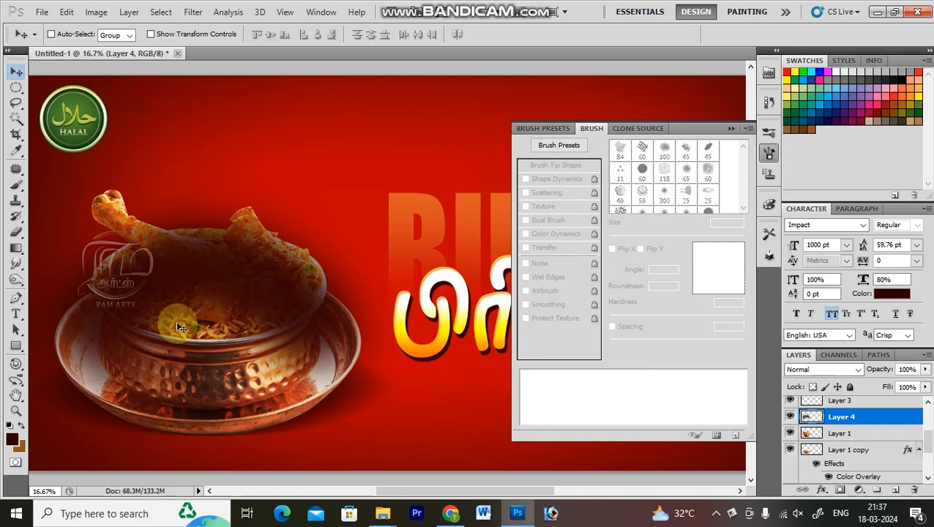
key("ctrl+bracketleft")
key("ctrl+bracketleft")
key("Tab")
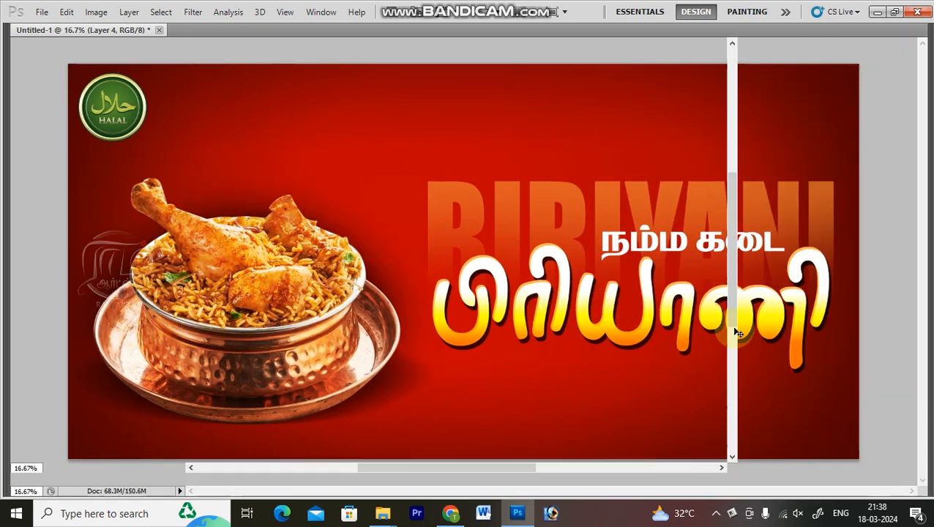
Compare the pot with and without the painted shade by toggling that layer's visibility, and put the brush settings away.
key("Tab")
left_click(790, 477)
left_click(790, 478)
left_click(790, 477)
left_click(790, 477)
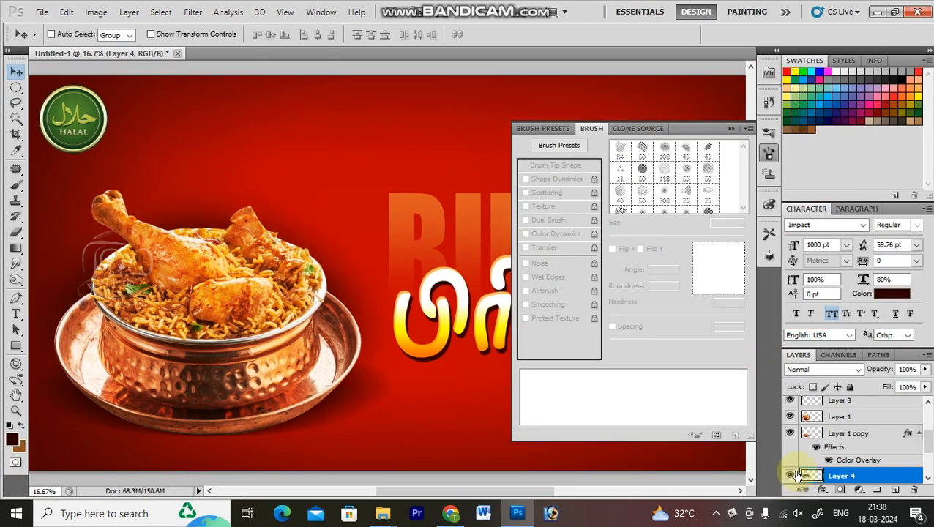
key("ctrl+minus")
left_click(731, 130)
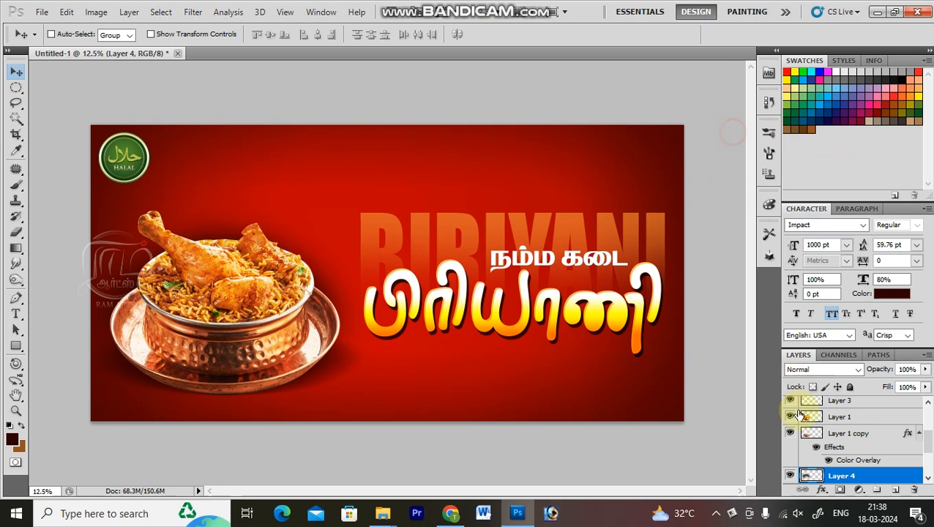
left_click(789, 475)
left_click(789, 476)
Select the pot, its shadow copy and the painted shade layer together and nudge them slightly up.
right_click(199, 314)
left_click(242, 325, "shift")
right_click(325, 361)
left_click(342, 369, "shift")
key("Up")
key("Up")
key("Up")
key("Up")
key("Up")
key("Up")
key("Right")
key("Up")
key("Up")
key("Up")
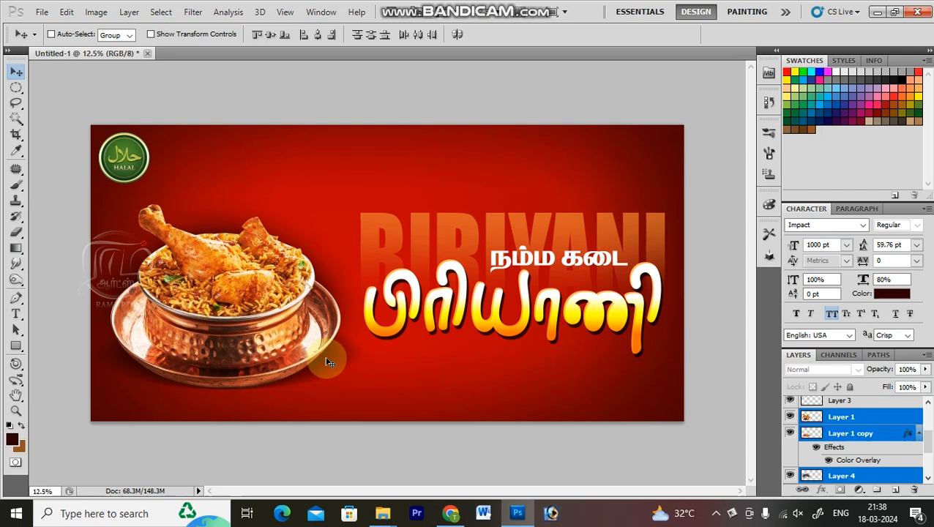
key("Tab")
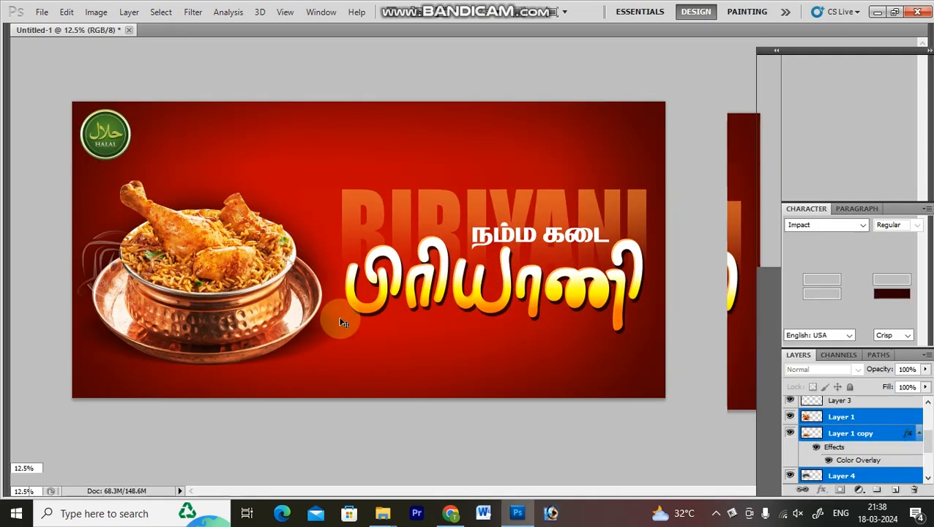
Add the Impact text line "NAMMA KADAI BIRIYANI" below the Tamil title.
key("ctrl+space")
key("ctrl+space")
left_click_drag(270, 169, 850, 466)
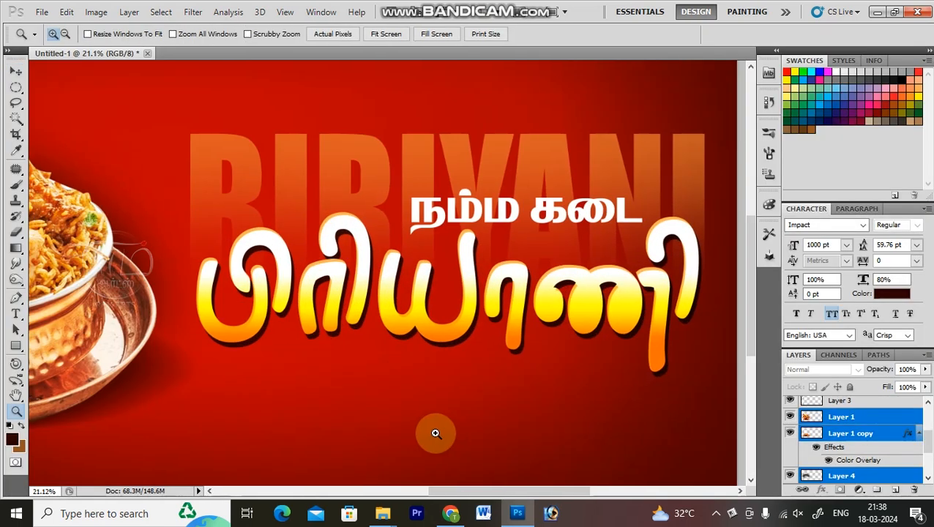
key("t")
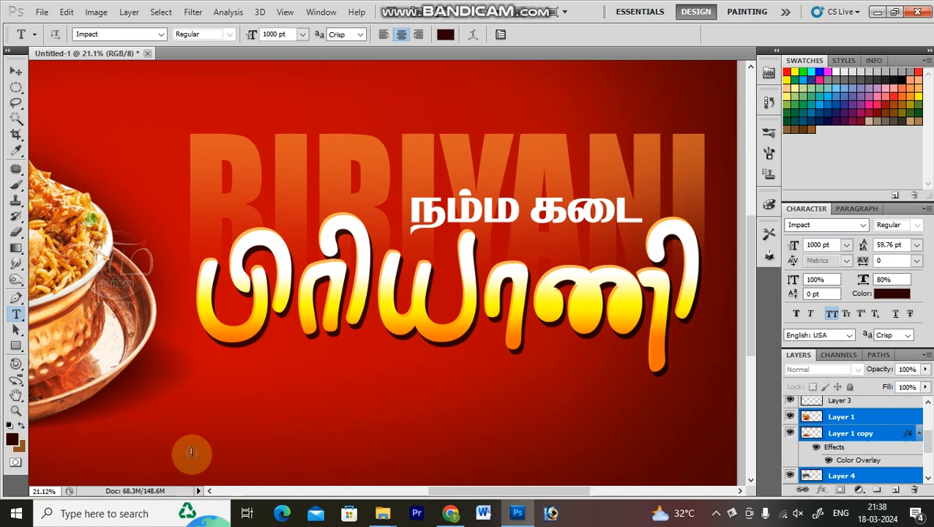
left_click(192, 453)
type("N")
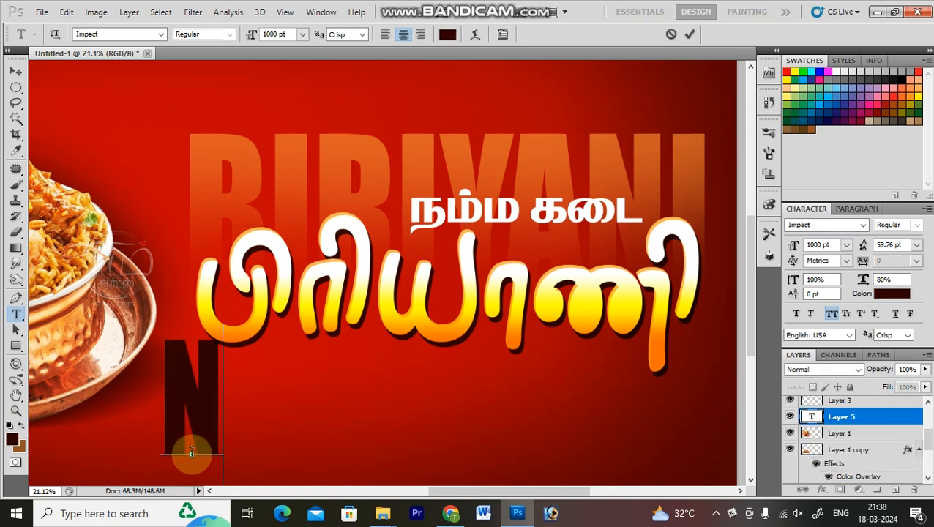
type("AMMA KAD")
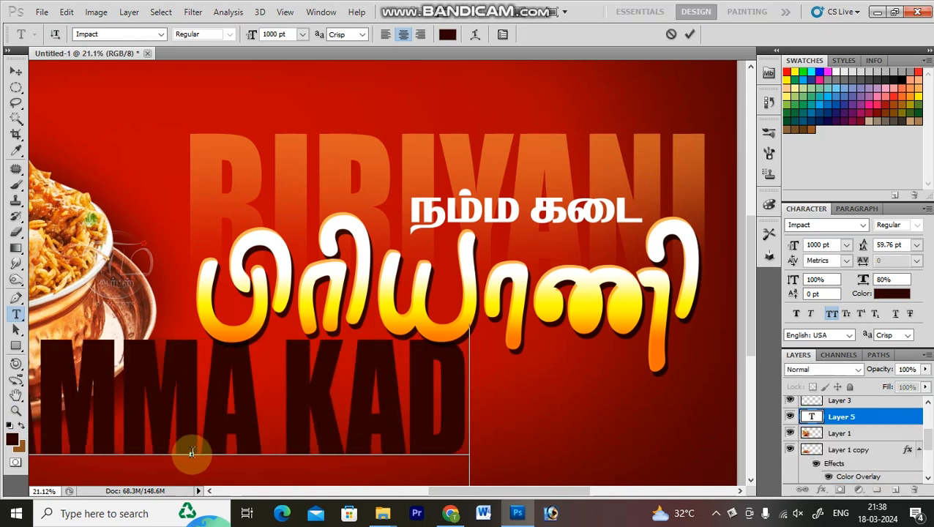
type("AI BI")
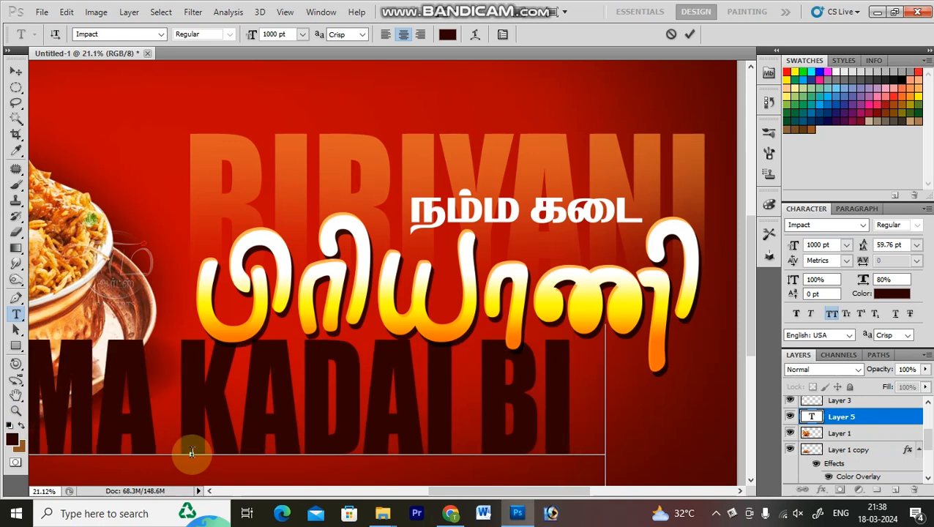
type("RIYANI")
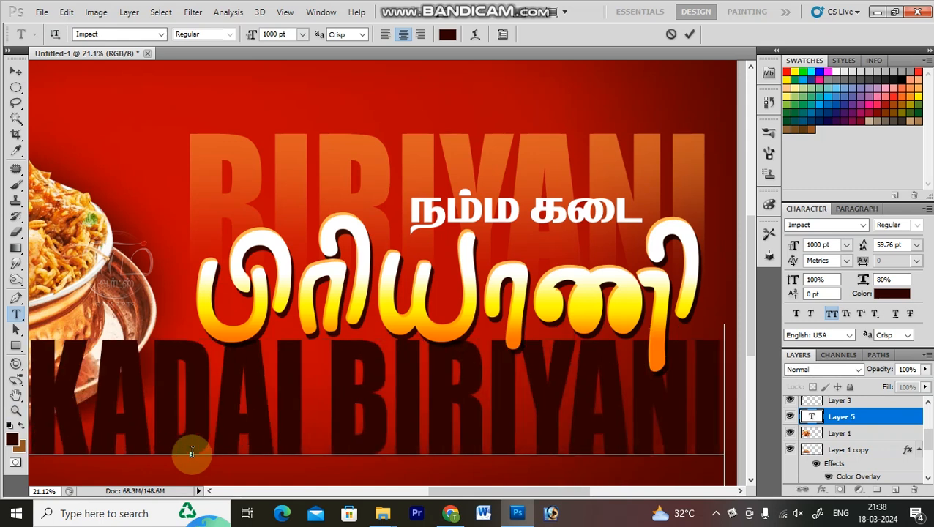
Set the "NAMMA KADAI BIRIYANI" text to 200 pt with a letter tracking of 340.
key("ctrl+a")
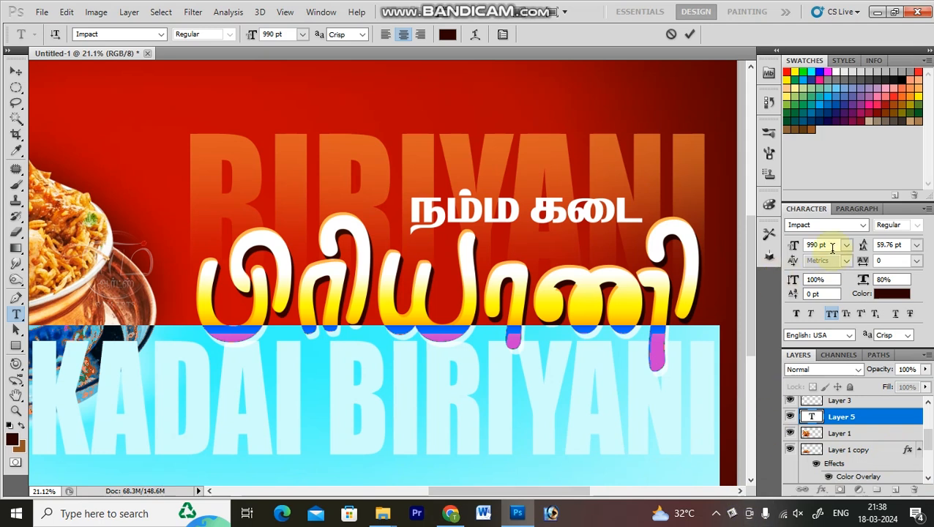
type("200")
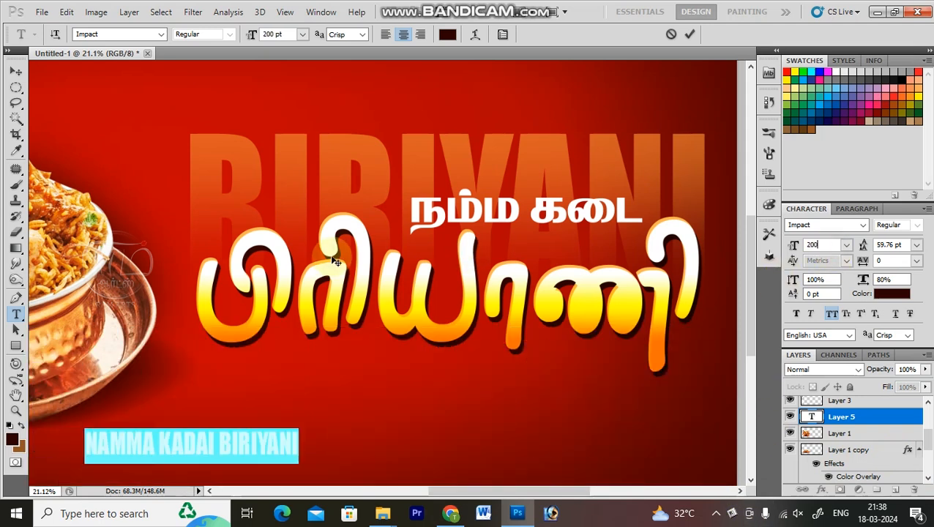
key("alt+Right")
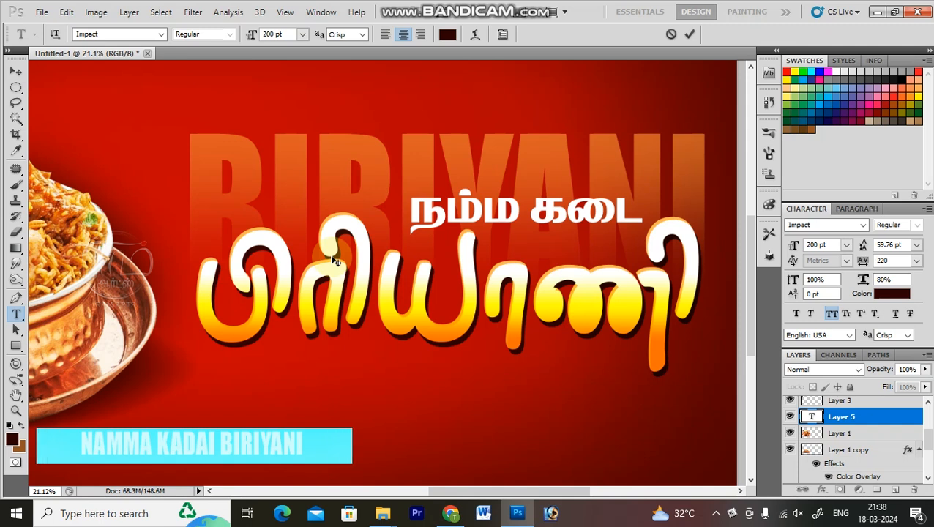
key("ctrl+Return")
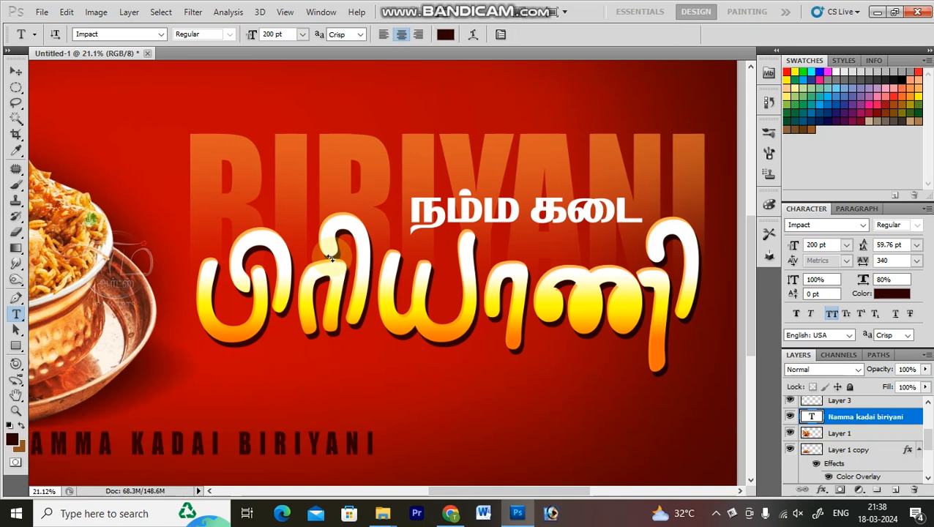
Move the "NAMMA KADAI BIRIYANI" line up and centre it just beneath the large Tamil title.
key("v")
left_click_drag(211, 377, 451, 308)
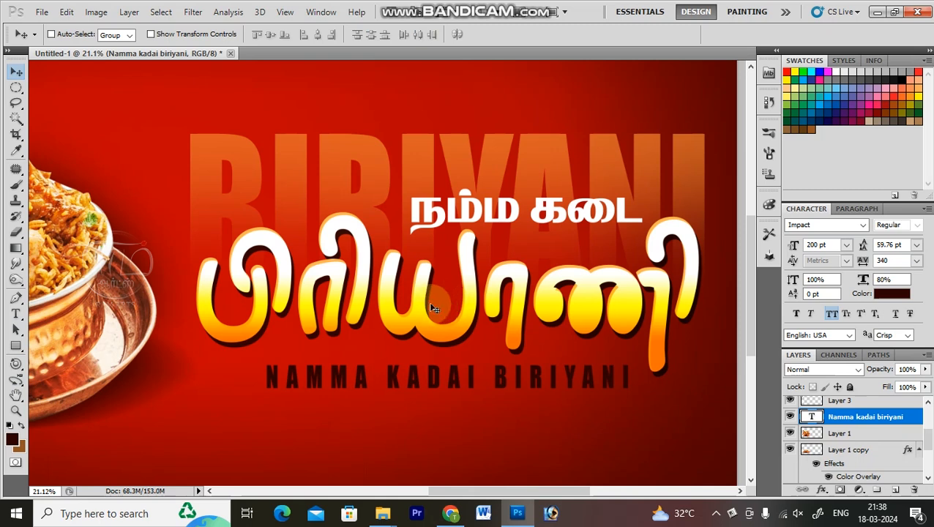
scroll(430, 304, "left", 1)
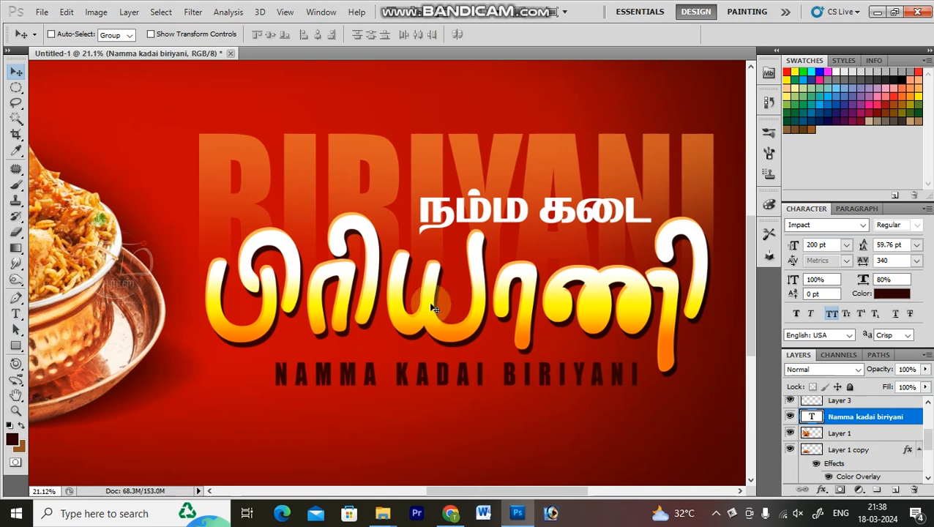
Recolour the "NAMMA KADAI BIRIYANI" line to a light coral red and check it against the whole banner.
left_click(892, 293)
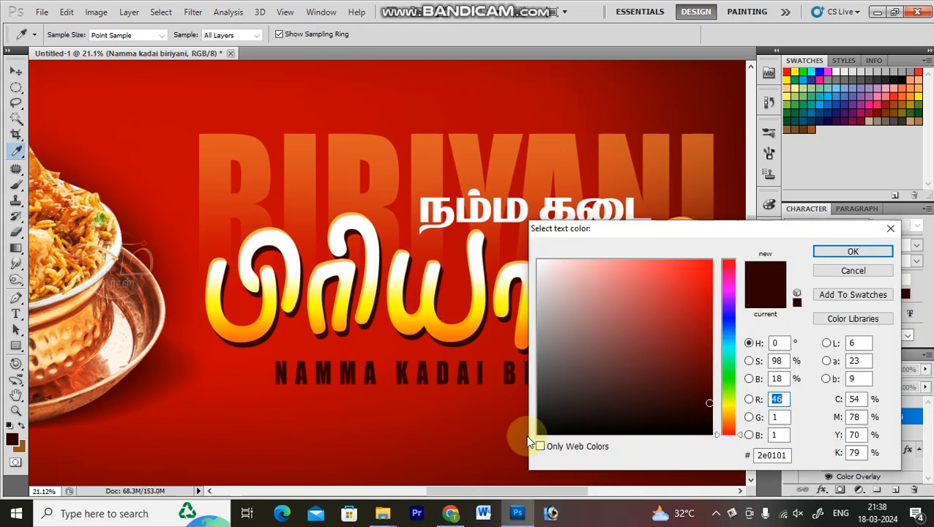
left_click_drag(606, 269, 638, 298)
mouse_move(673, 267)
left_mouse_down()
mouse_move(678, 273)
mouse_move(641, 260)
mouse_move(662, 264)
left_mouse_up()
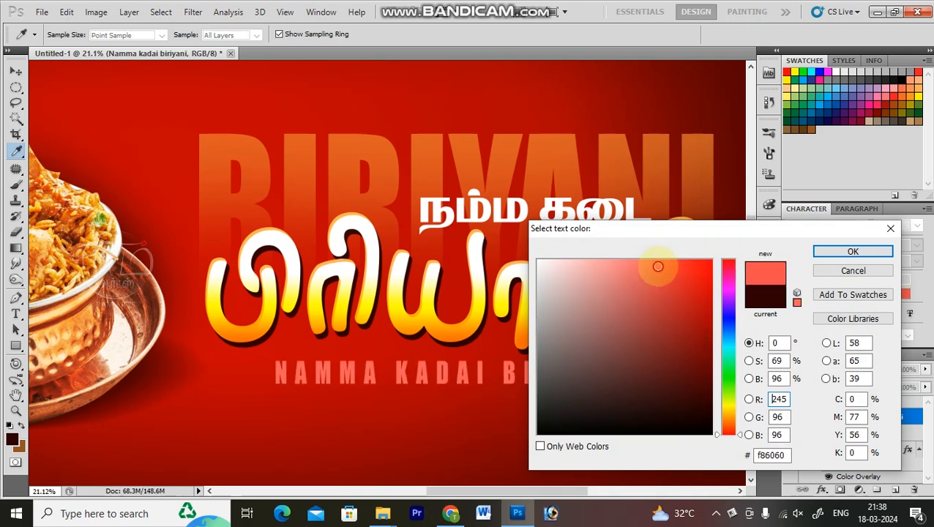
key("Return")
key("ctrl+0")
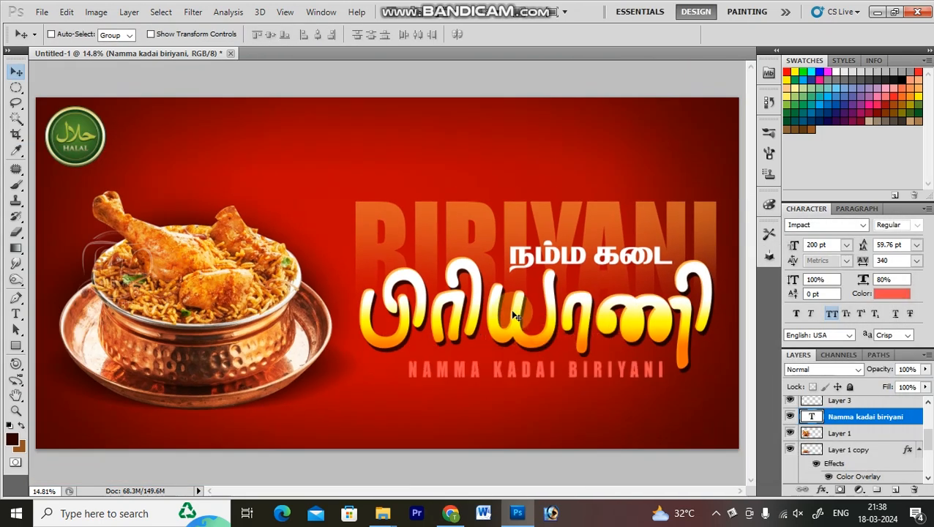
key("ctrl+minus")
key("ctrl+minus")
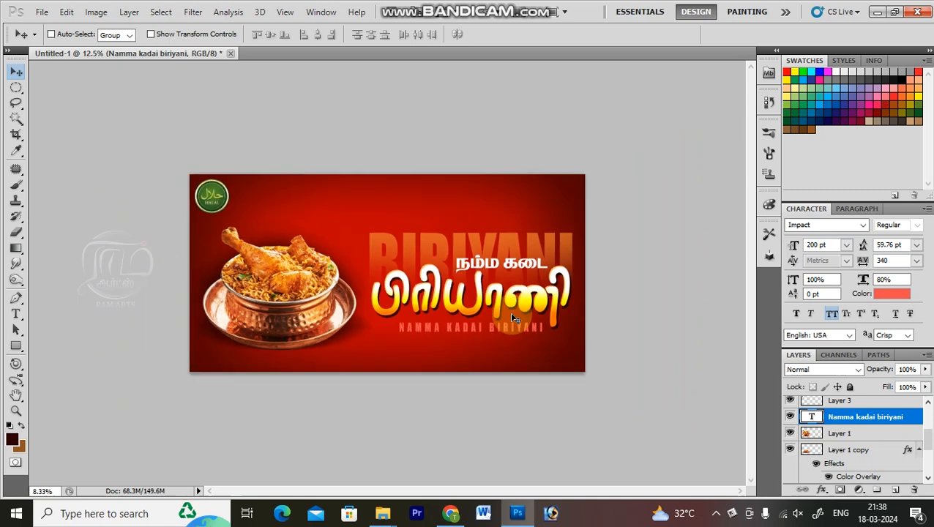
key("ctrl+0")
Select a thin full-width rectangular strip near the banner's lower edge, just below the pot, and add a new layer for it.
key("m")
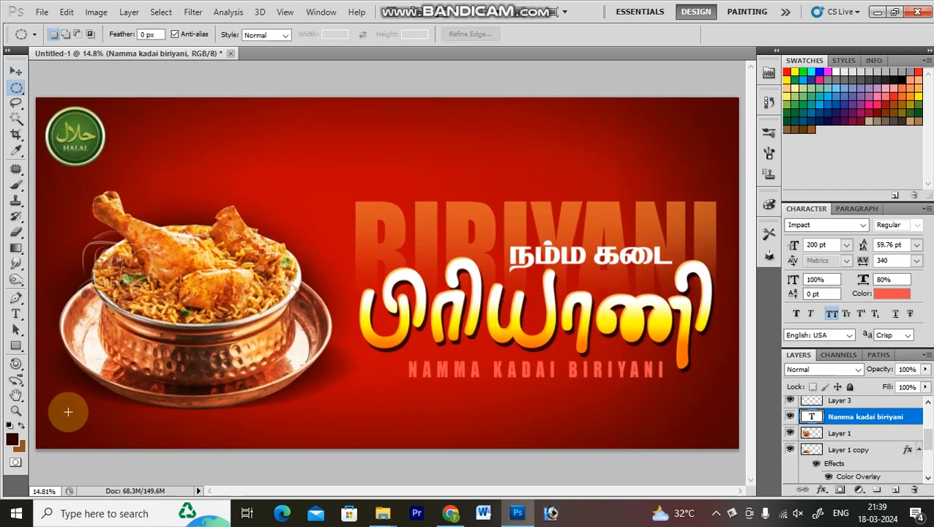
left_click_drag(34, 402, 590, 435)
key("shift+m")
left_click_drag(35, 398, 742, 419)
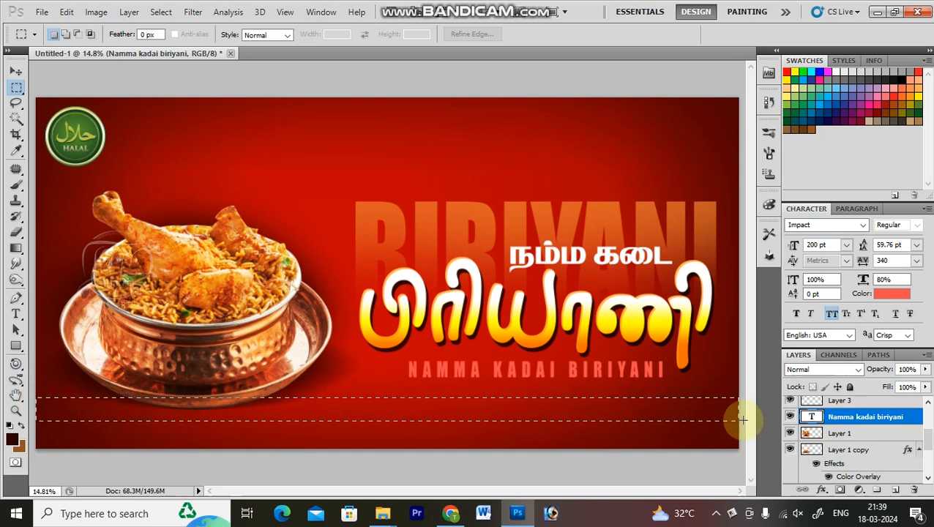
key("v")
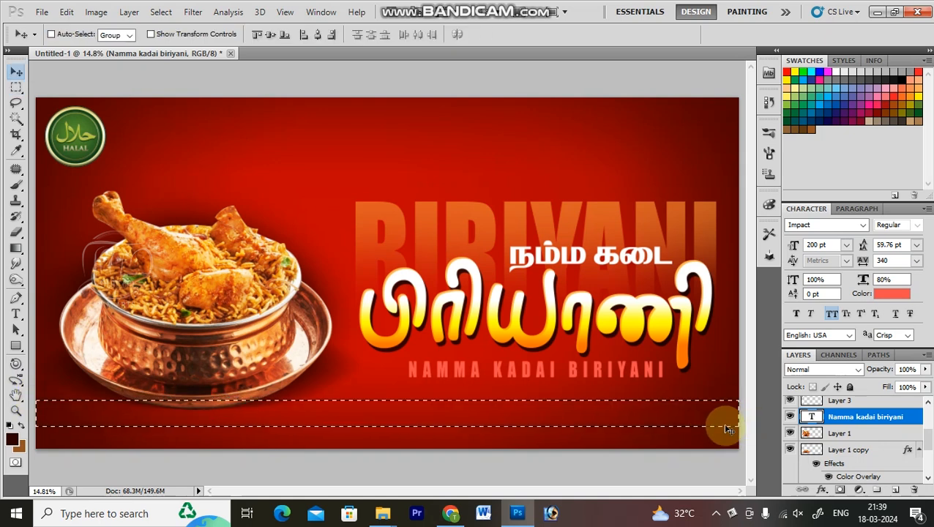
key("ctrl+shift+n")
key("Return")
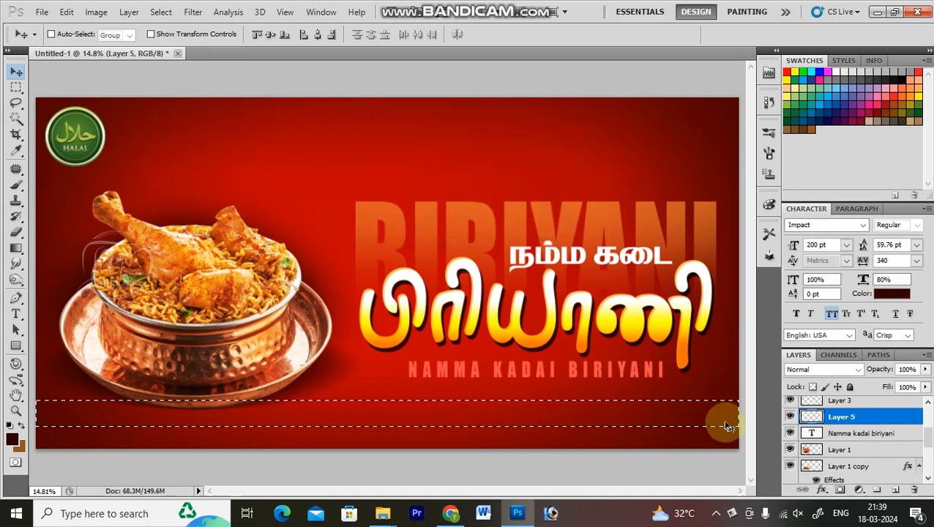
Fill the selected strip with a very dark maroon.
key("i")
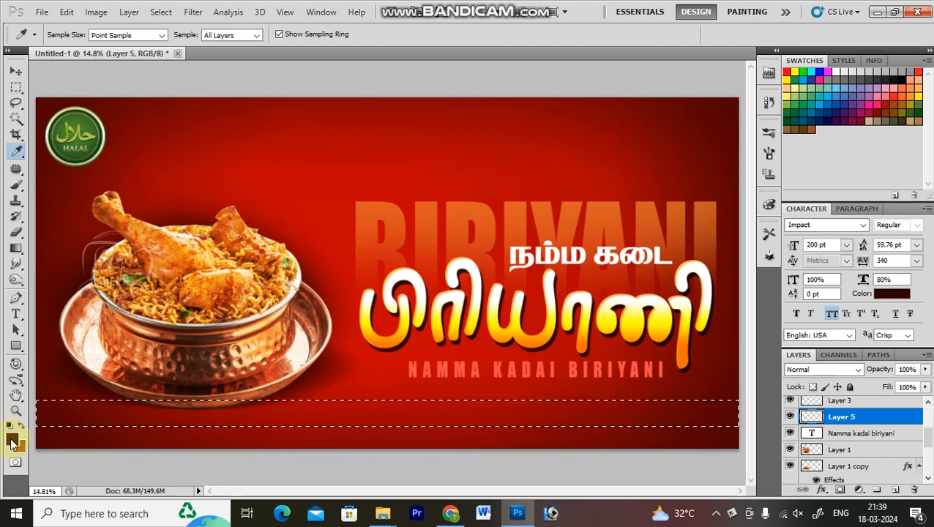
left_click(12, 440)
left_click(142, 109)
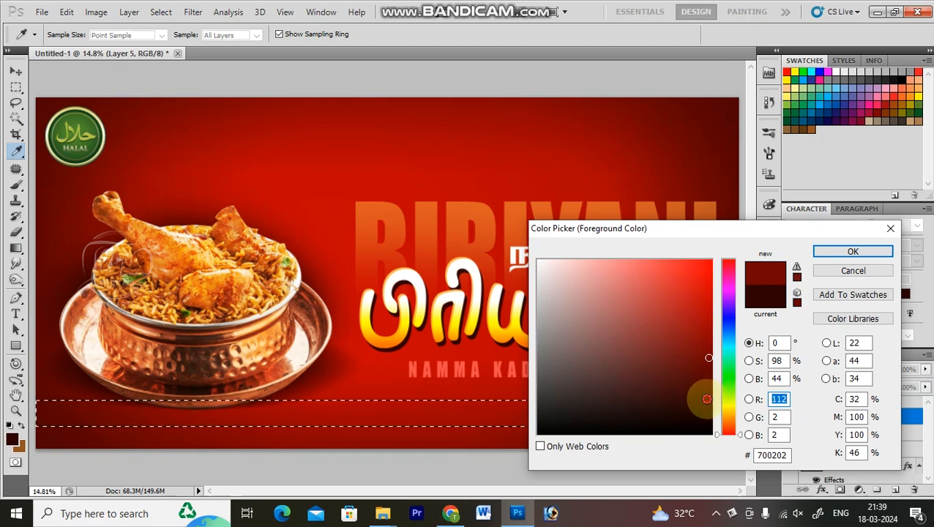
left_click(707, 403)
key("Return")
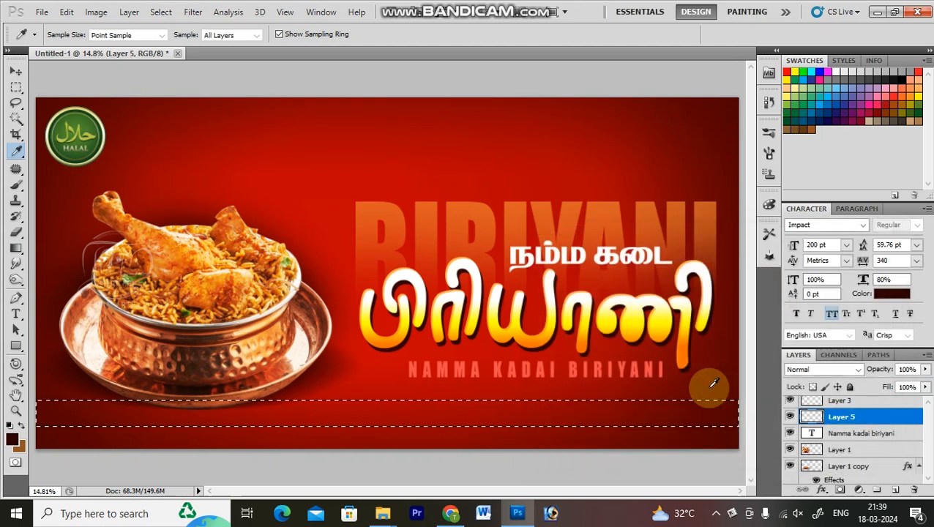
key("alt+BackSpace")
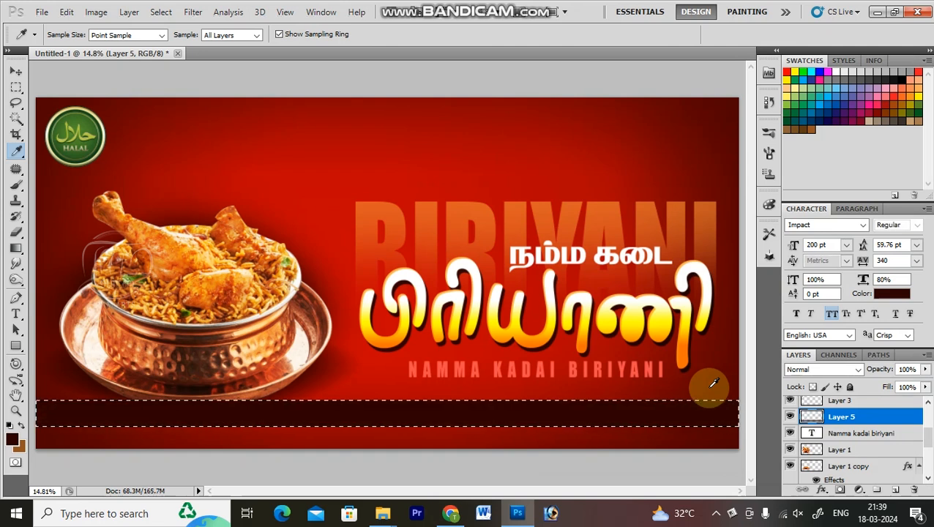
Deselect the strip, place its layer behind the pot just above the BIRIYANI lettering layer, and make it slightly taller.
key("ctrl+shift+[")
key("ctrl+]")
key("ctrl+]")
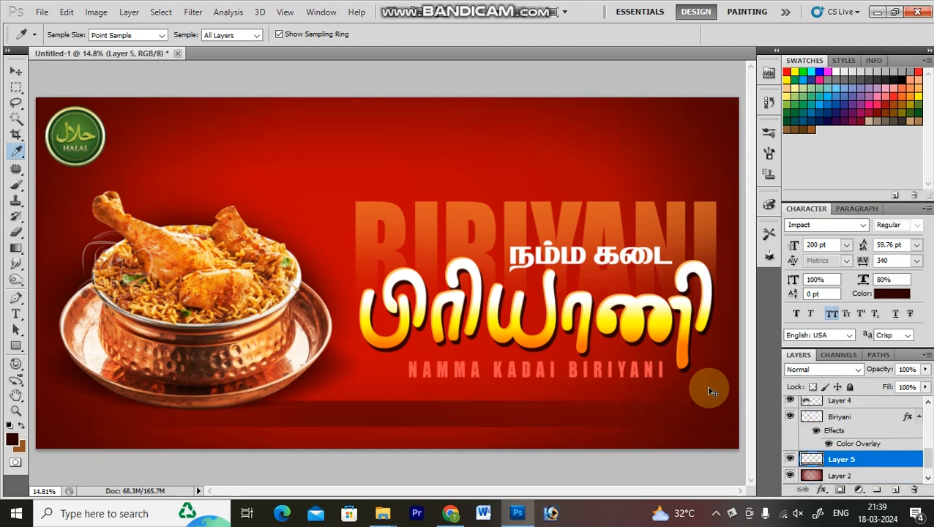
key("z")
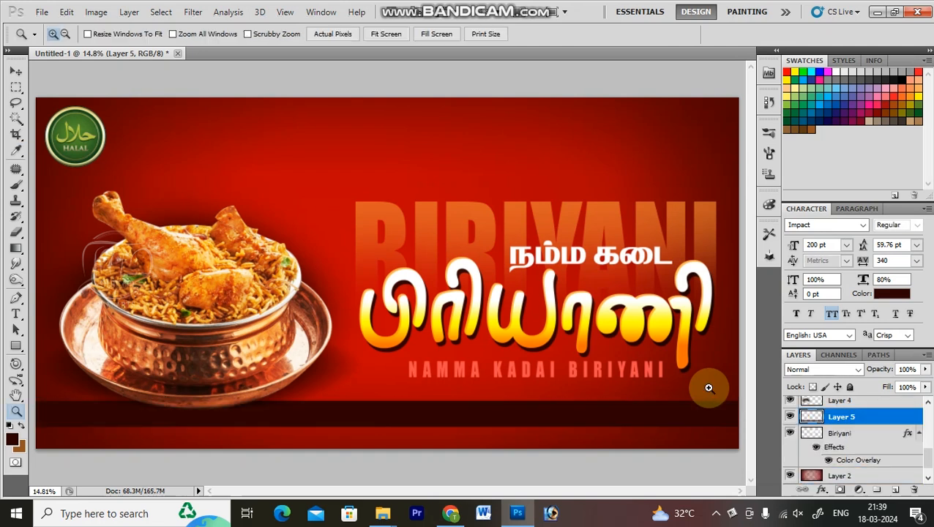
key("v")
key("ctrl+t")
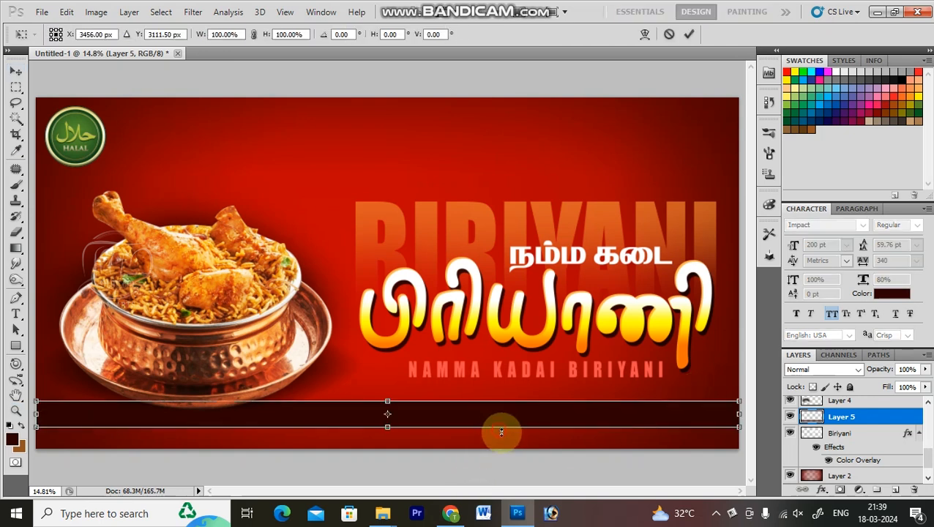
key("Return")
Duplicate the dark strip and squash the copy into a narrow band along the strip's upper edge.
key("z")
key("v")
key("ctrl+j")
key("ctrl+t")
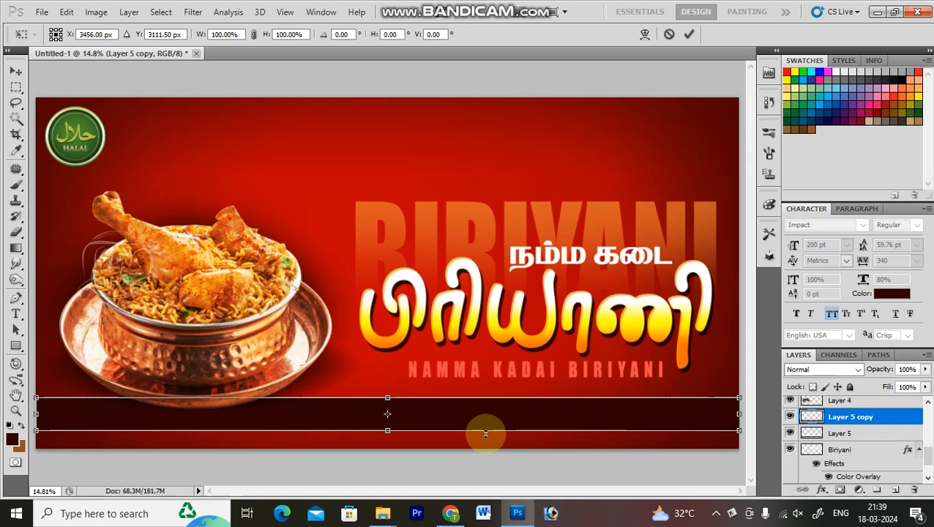
left_click_drag(483, 431, 458, 396)
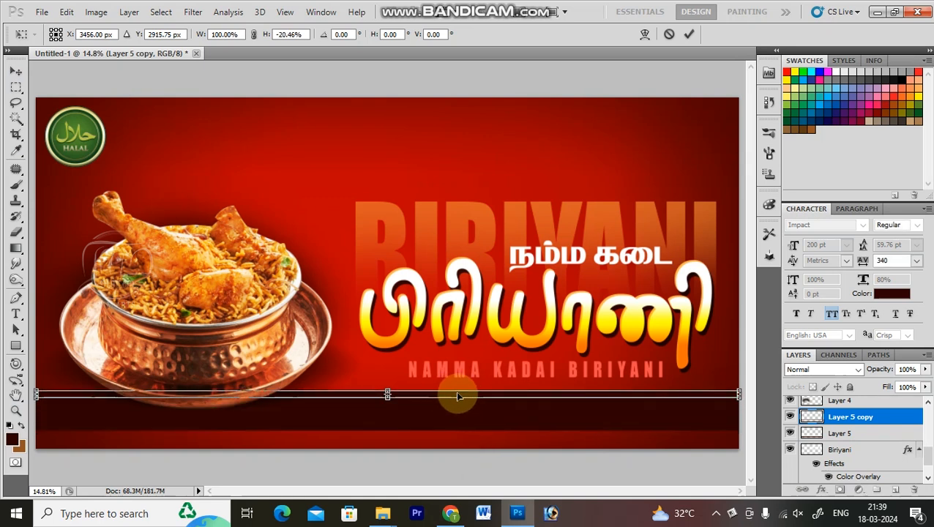
key("Return")
Slim the narrow band down to a thin line just above the dark strip.
key("ctrl+space")
left_click_drag(339, 357, 446, 401)
key("space")
left_click_drag(396, 457, 395, 355)
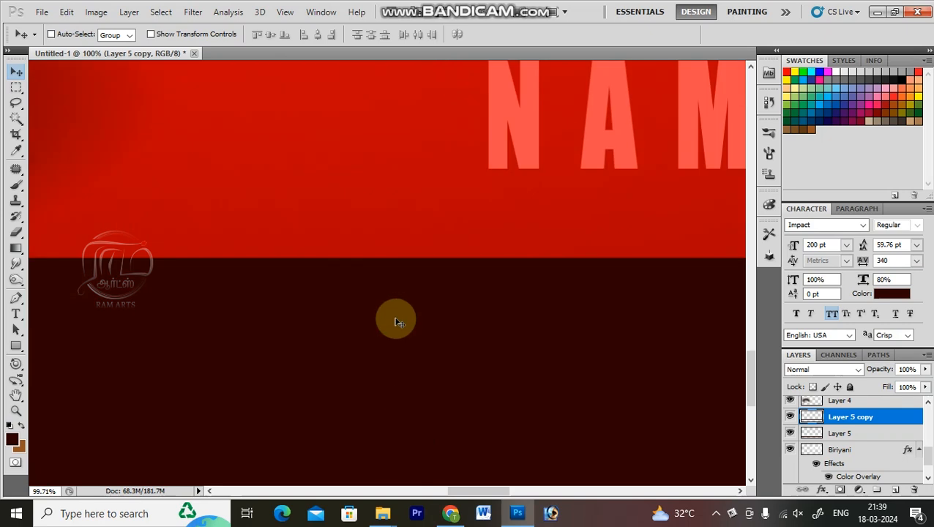
key("ctrl+t")
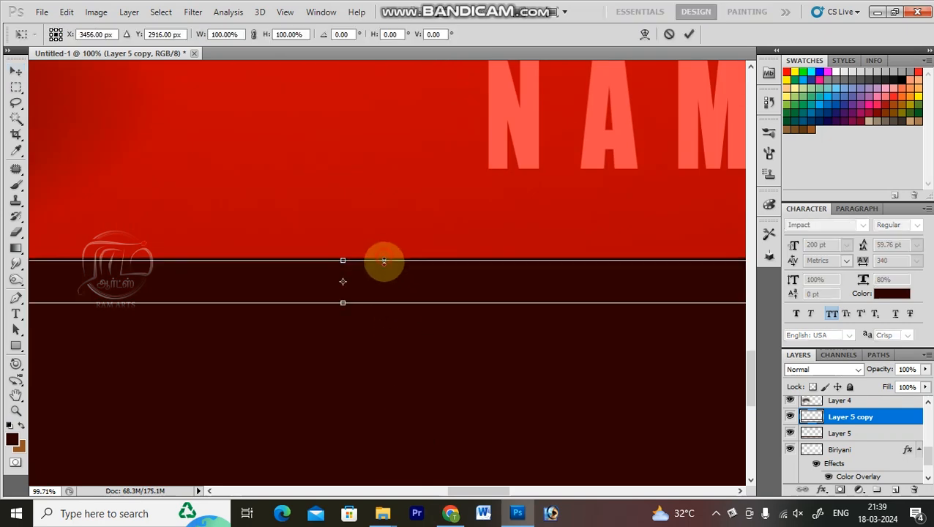
left_click_drag(383, 261, 384, 292)
key("Return")
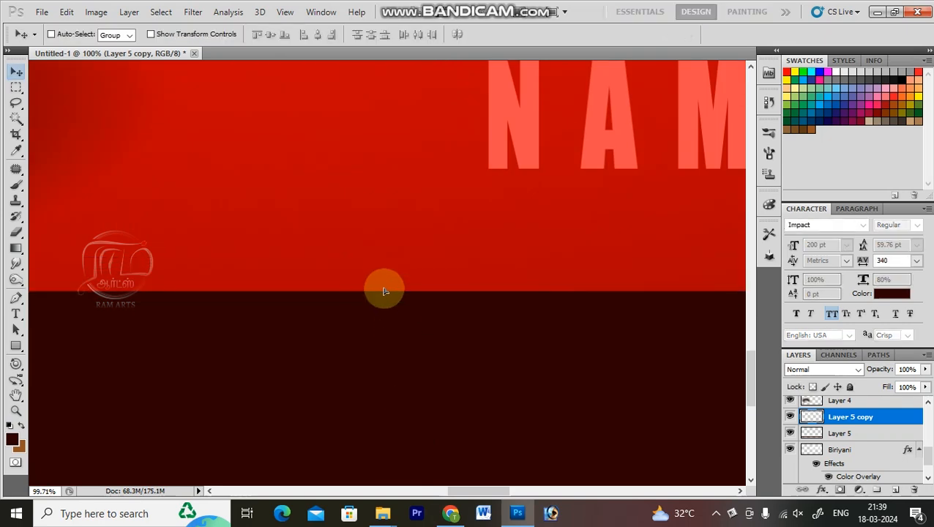
key("ctrl+0")
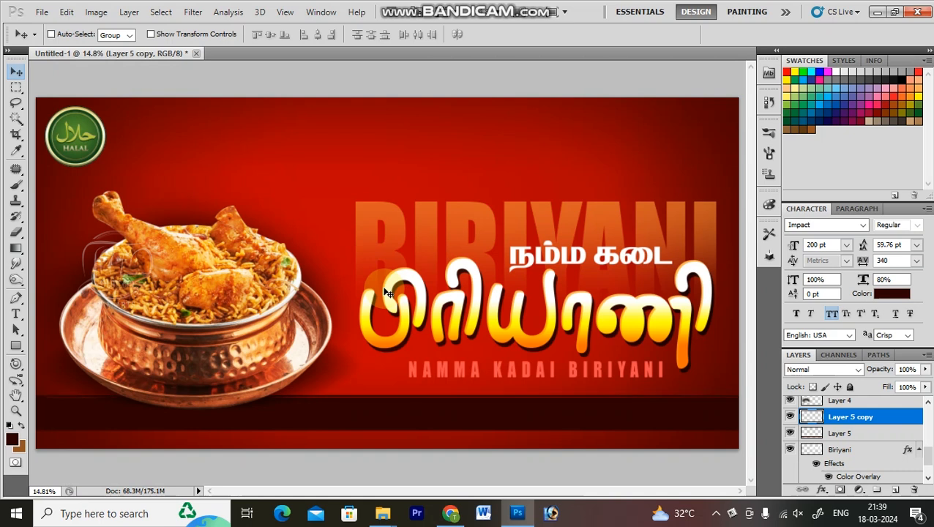
Copy the thin line to just beneath the dark strip, leave a small gap, and make the copy thinner.
key("ctrl+space")
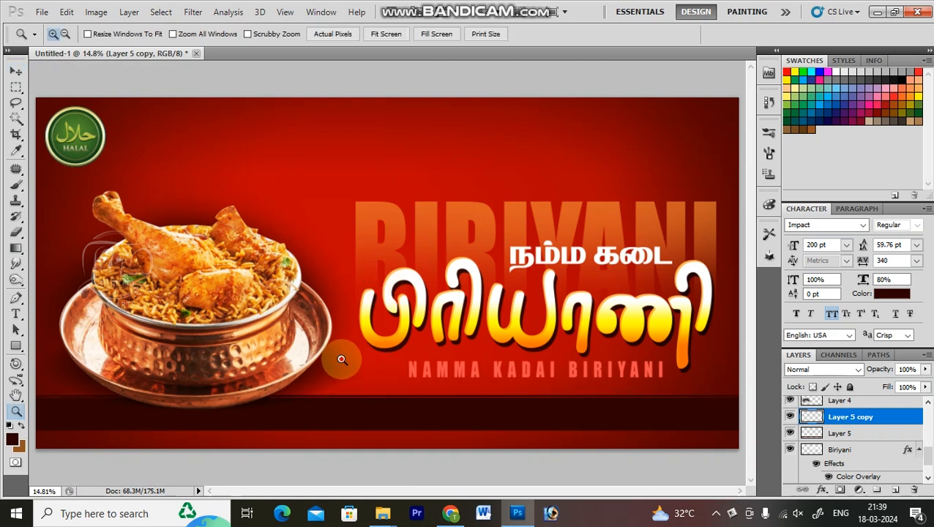
left_click_drag(340, 357, 438, 465)
left_click_drag(378, 210, 382, 399)
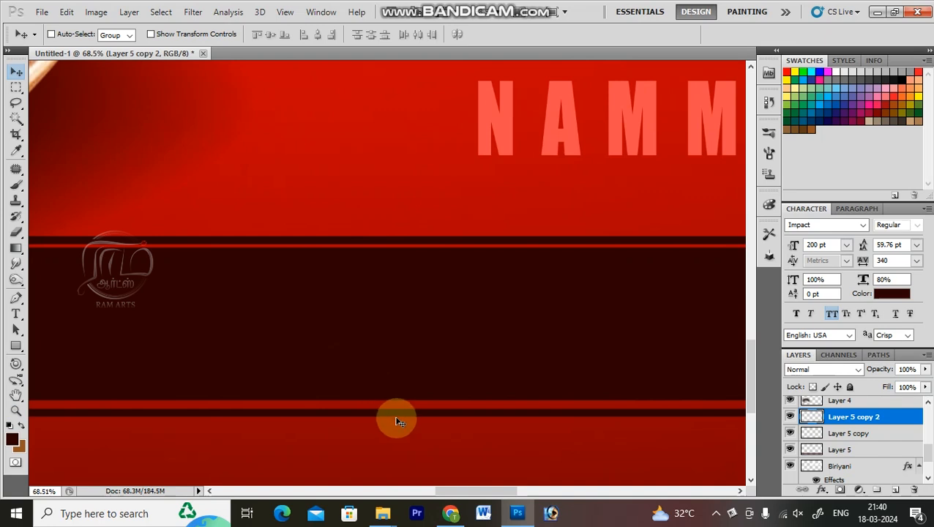
left_click_drag(400, 403, 402, 395)
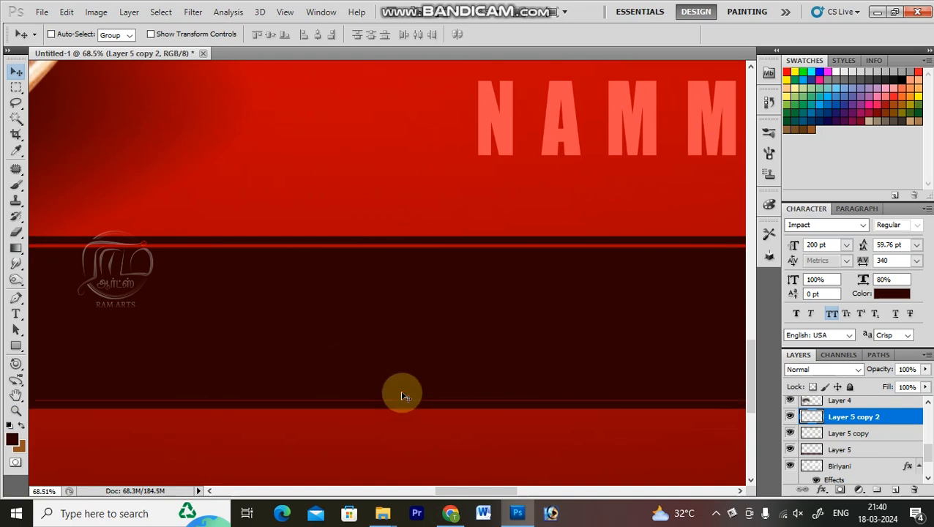
key("Down")
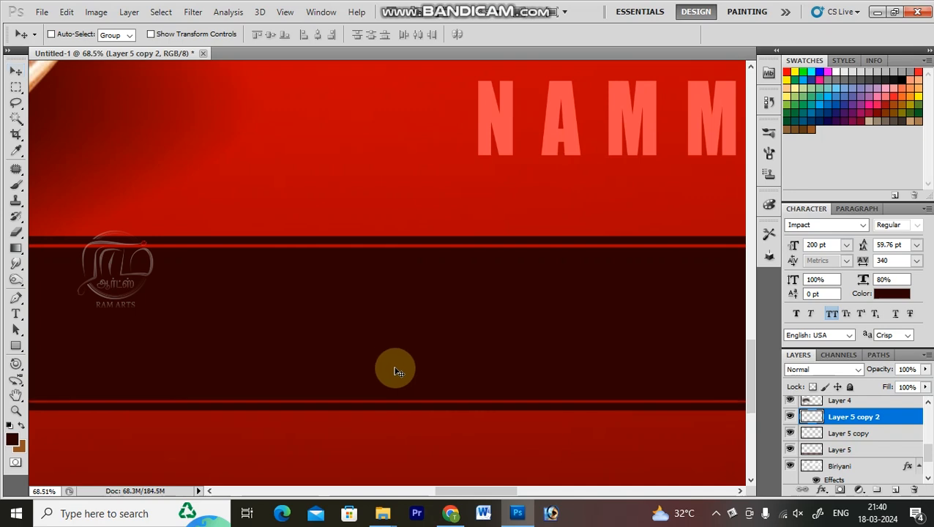
key("ctrl+t")
left_click_drag(414, 402, 413, 401)
key("Return")
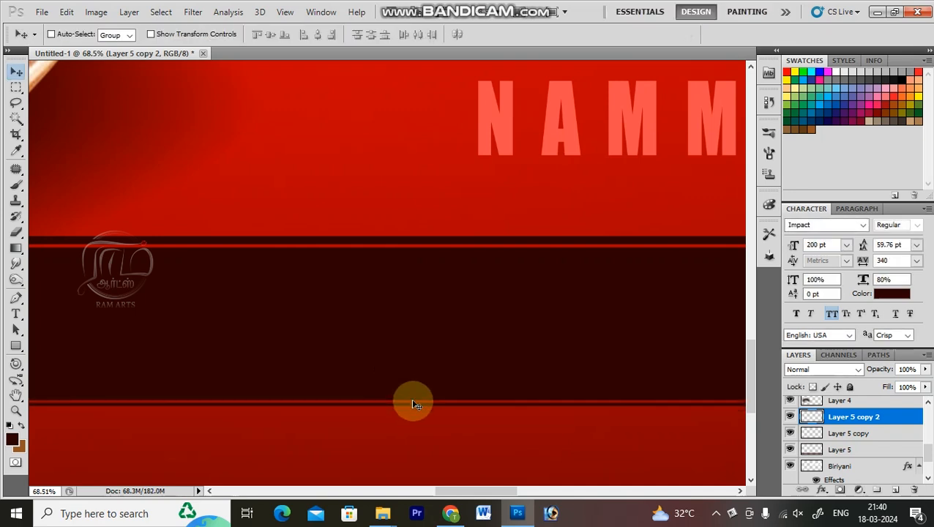
Replace the thicker line above the strip with a copy of the thinner lower line, leaving a matching gap.
right_click(492, 245)
left_click(505, 253)
key("Delete")
right_click(475, 406)
left_click(488, 415)
left_click_drag(509, 439, 501, 283)
key("Down")
key("Down")
key("Down")
key("Down")
key("Down")
key("Down")
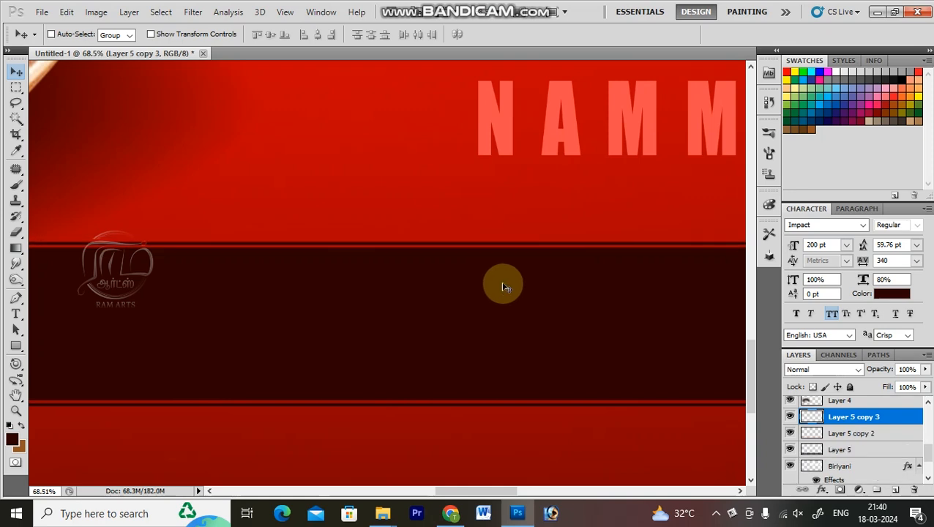
Set the text colour to light red ee3d3d and start a text line in the dark strip beneath "NAMMA KADAI BIRIYANI".
key("ctrl+0")
key("ctrl+space")
left_click_drag(240, 208, 734, 493)
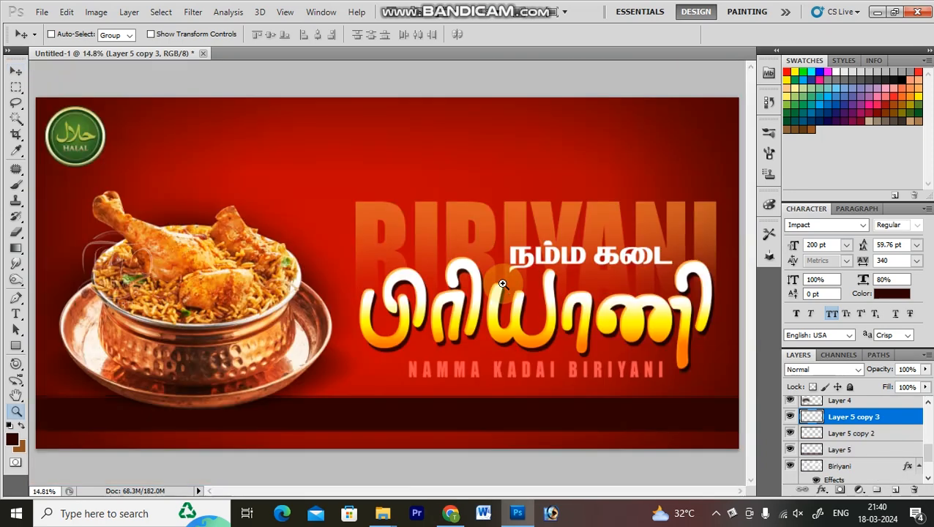
key("t")
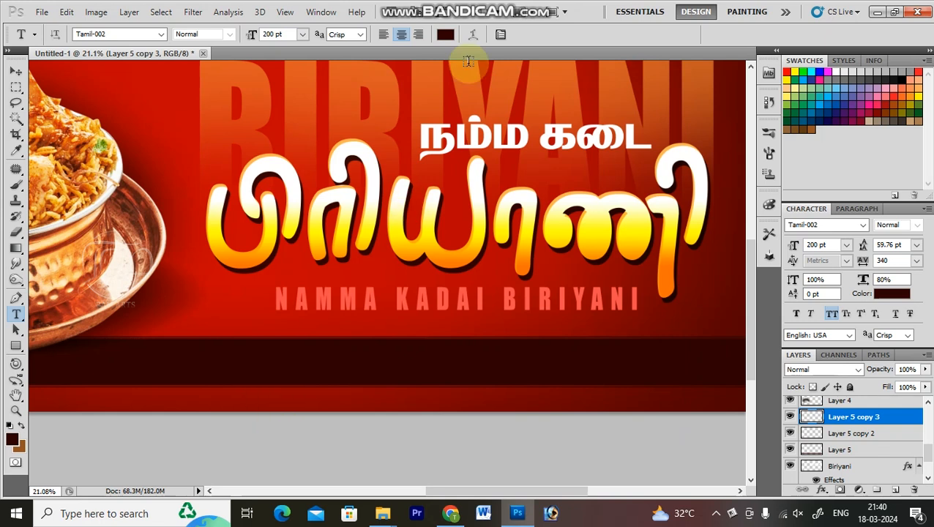
left_click(449, 43)
left_click(289, 274)
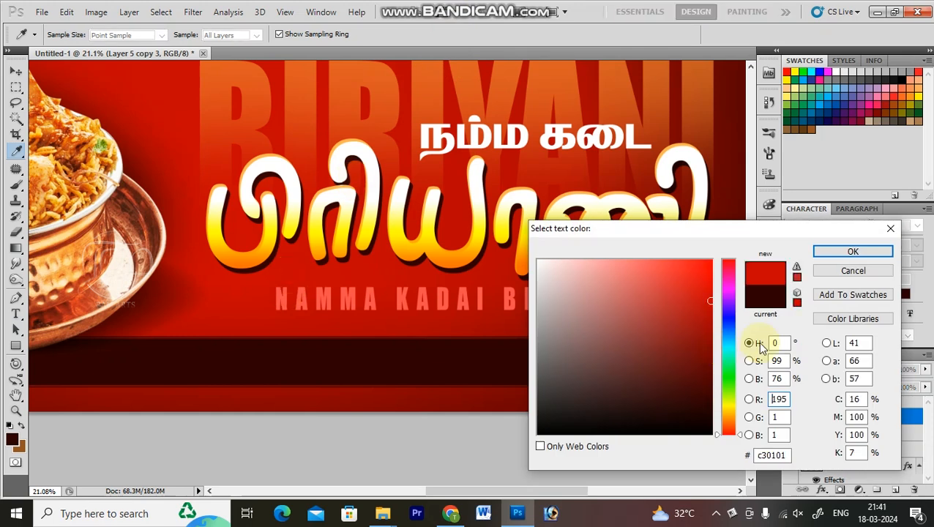
left_click_drag(672, 271, 667, 274)
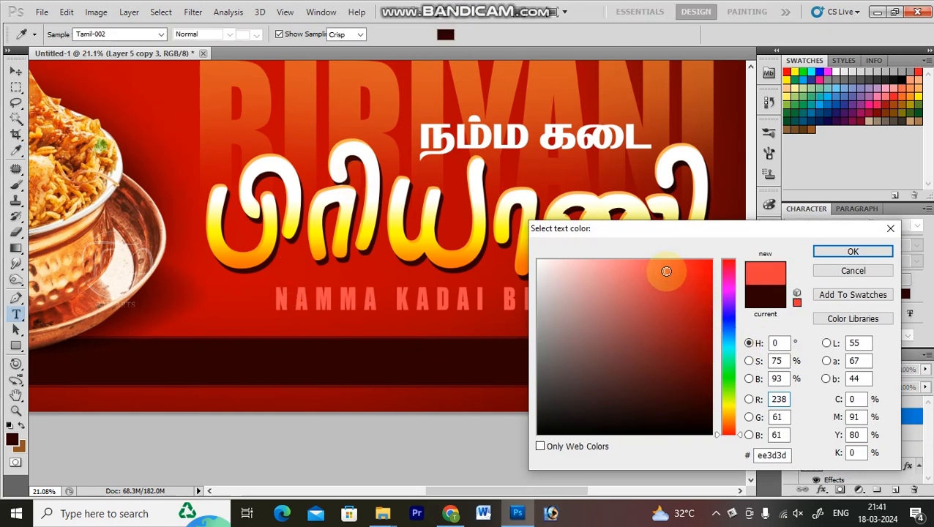
key("Return")
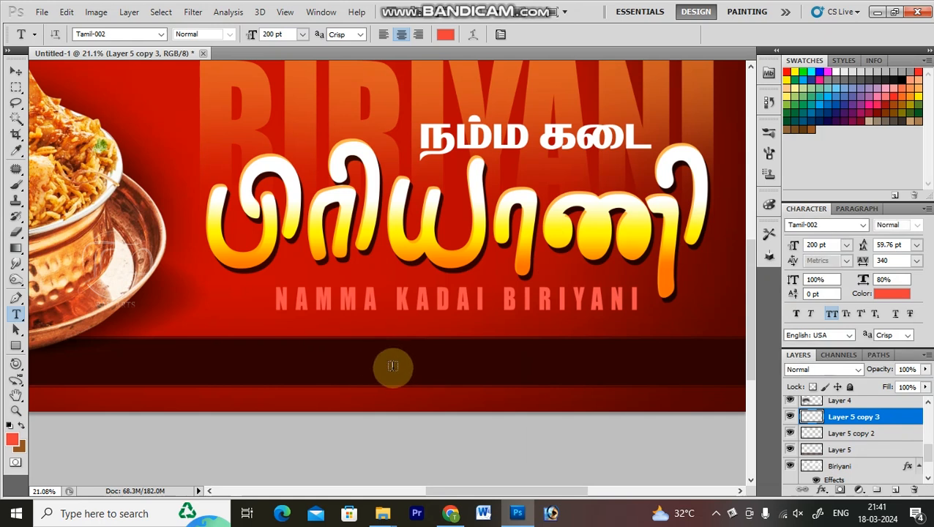
left_click(392, 365)
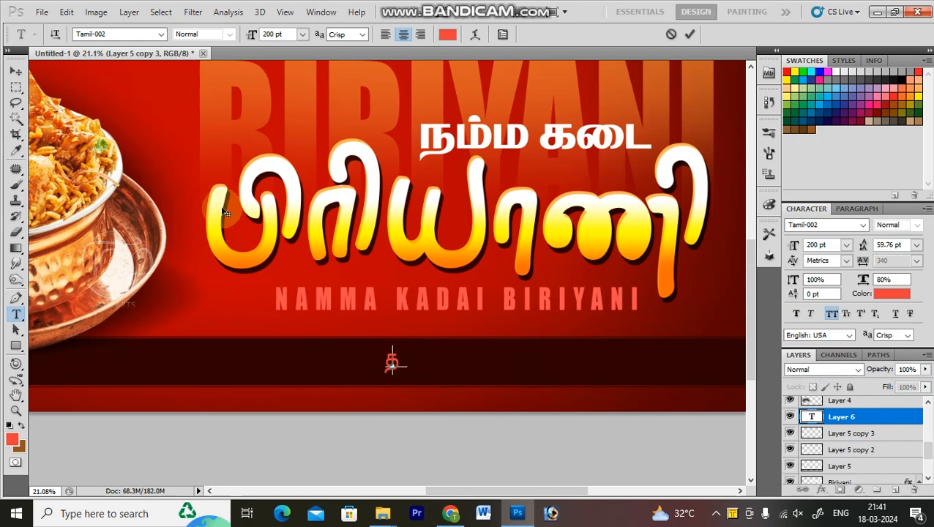
type("தி□")
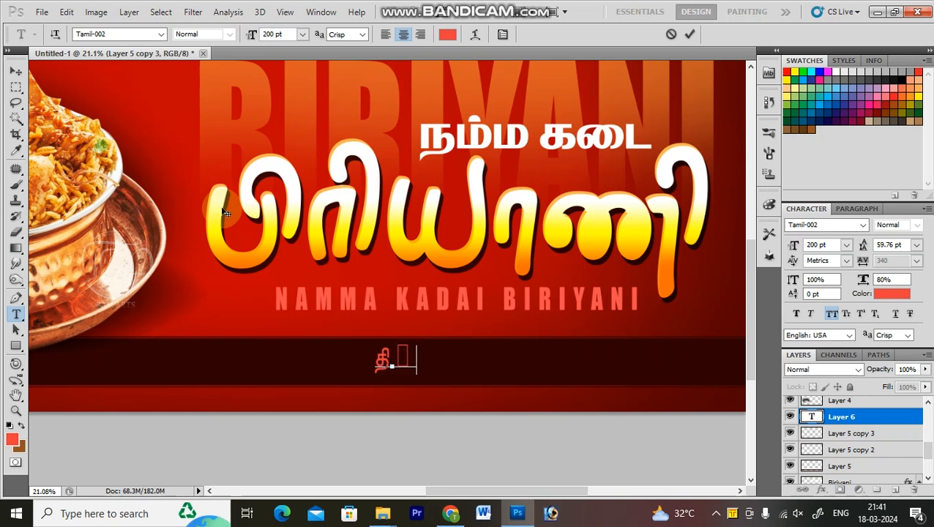
type("லுண")
type("க்ஷாமஹர")
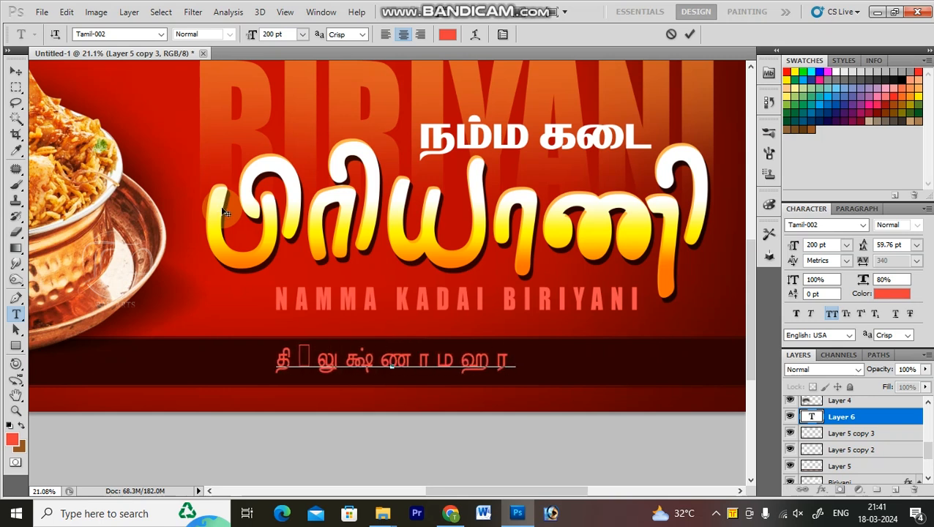
key("BackSpace")
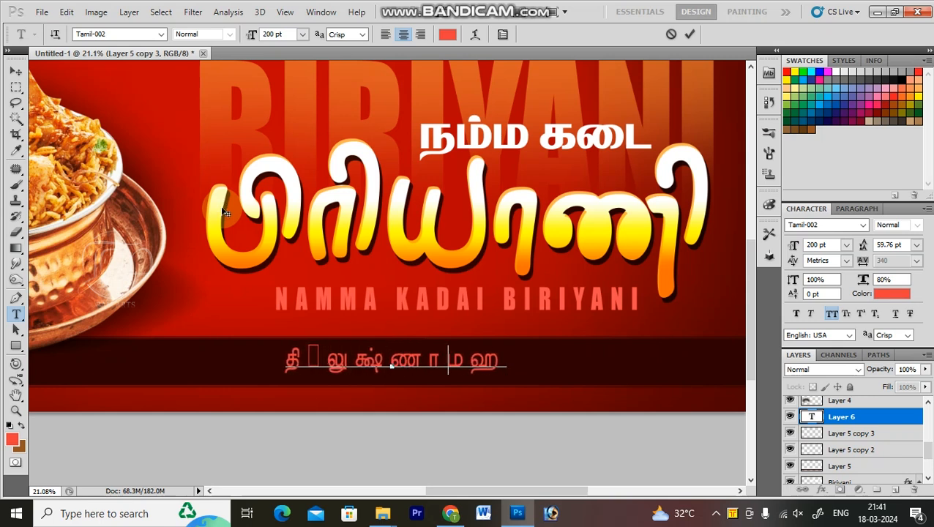
key("BackSpace")
key("BackSpace")
key("BackSpace")
key("BackSpace")
key("BackSpace")
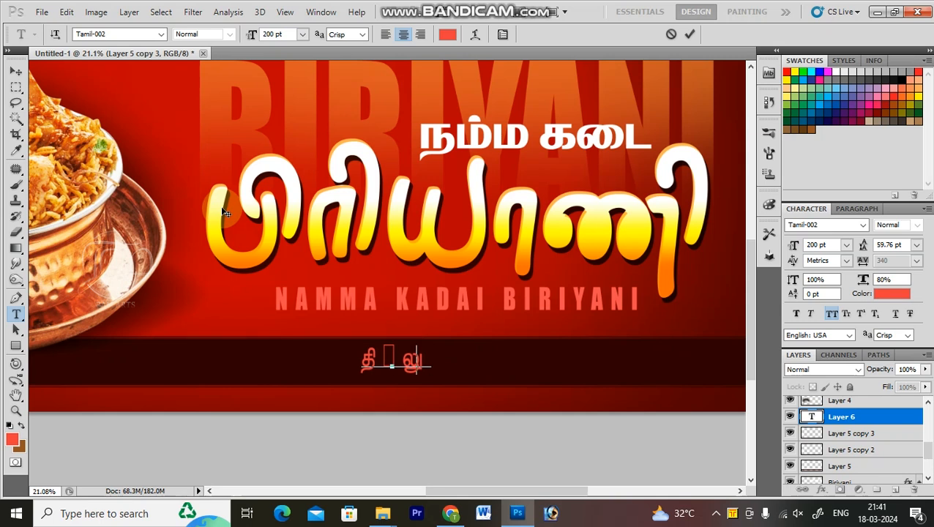
key("BackSpace")
key("BackSpace")
key("BackSpace")
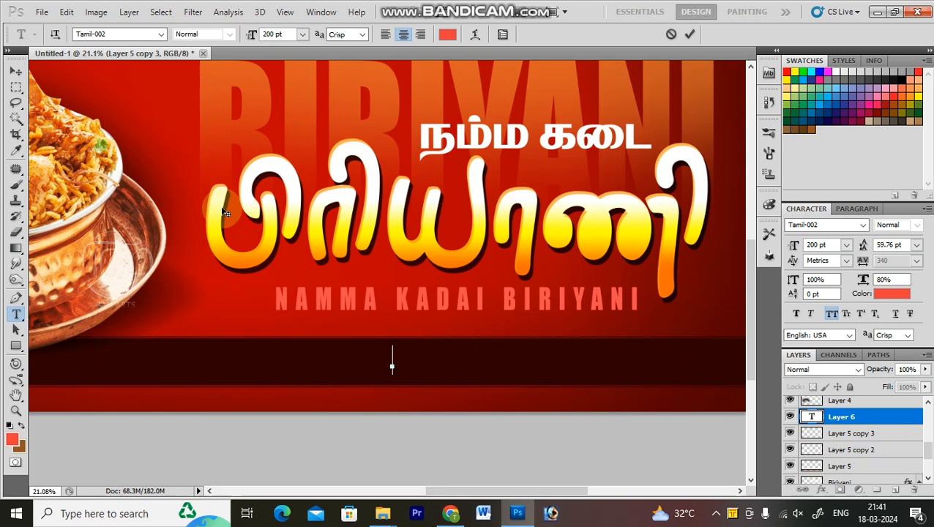
Turn off All Caps and enter "திருவண்ணாமலை" as the text in the dark strip.
left_click(829, 313)
type("திரு")
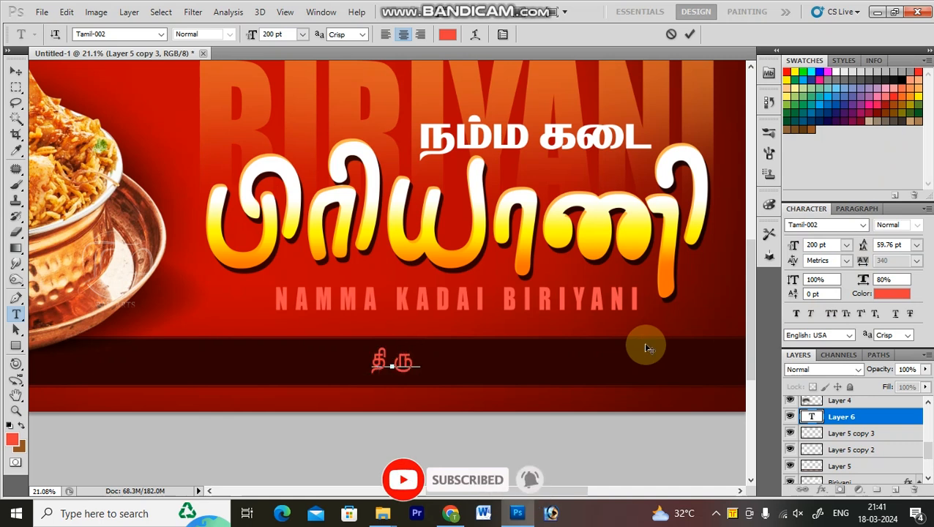
type("வண்")
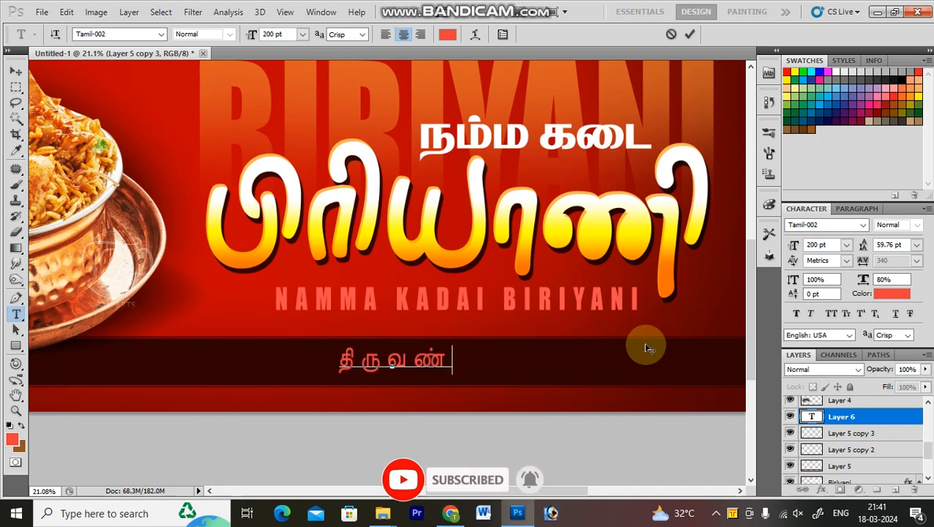
type("ணாமலை")
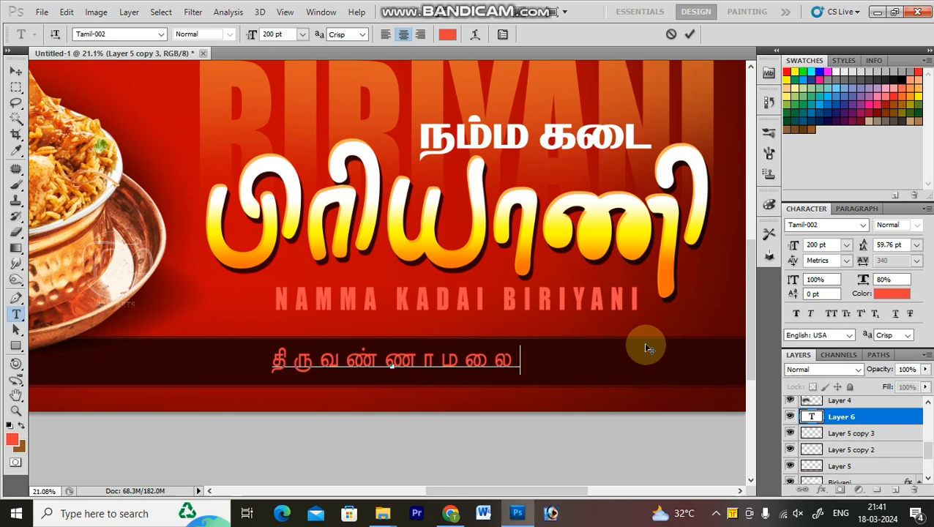
Set the strip text's tracking to 0 and its horizontal scale to 100%, and commit the text.
key("ctrl+a")
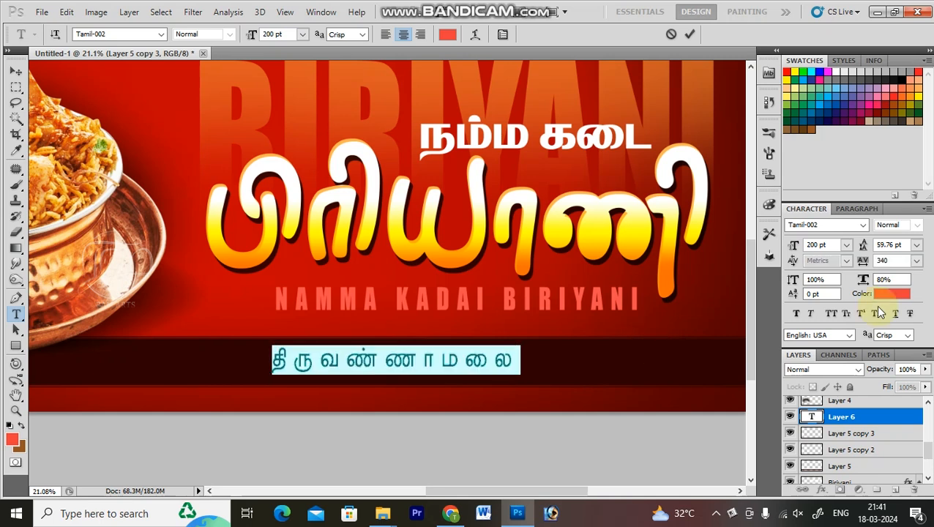
left_click_drag(905, 262, 485, 281)
type("0")
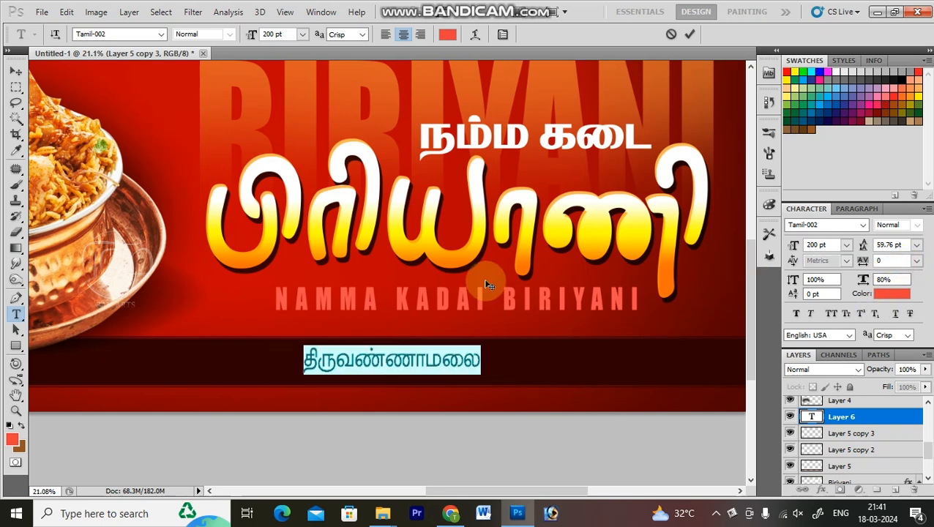
left_click_drag(901, 279, 443, 279)
type("100")
key("Return")
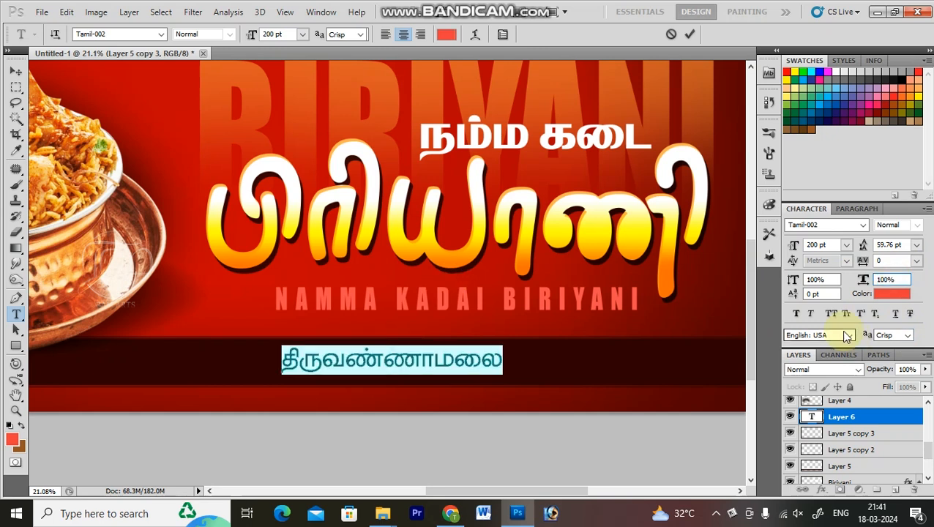
key("ctrl+Return")
key("ctrl+0")
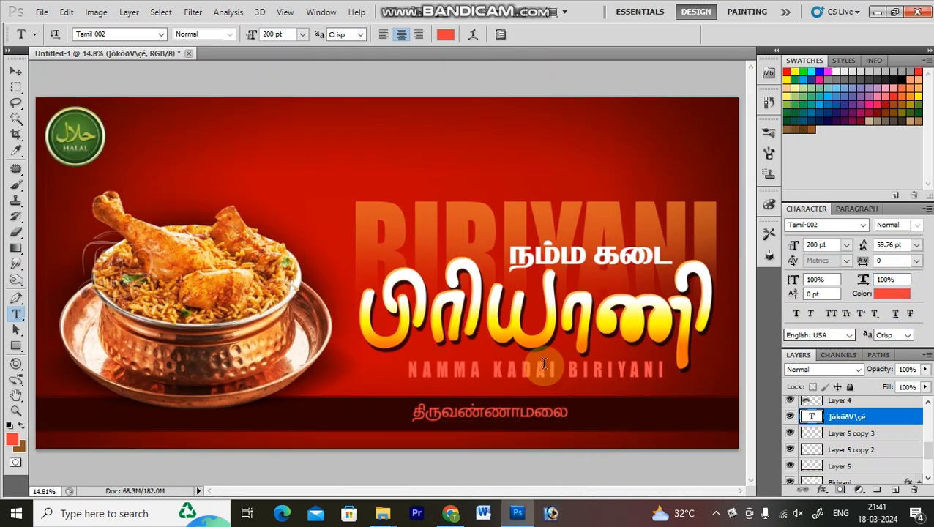
Select the large பிரியாணி title, the BIRIYANI lettering and the நம்ம கடை line together, and try moving them upward.
key("v")
right_click(552, 354)
left_click(553, 354)
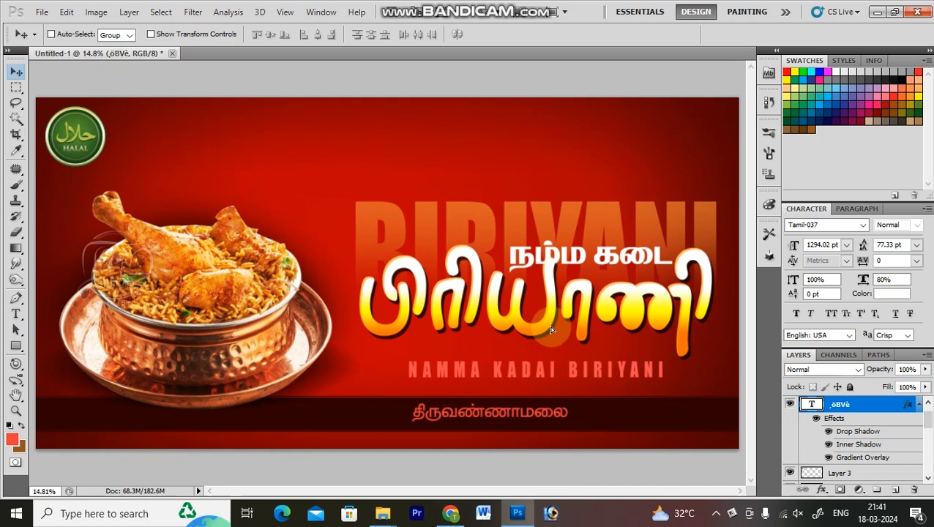
right_click(486, 226)
left_click(500, 238, "shift")
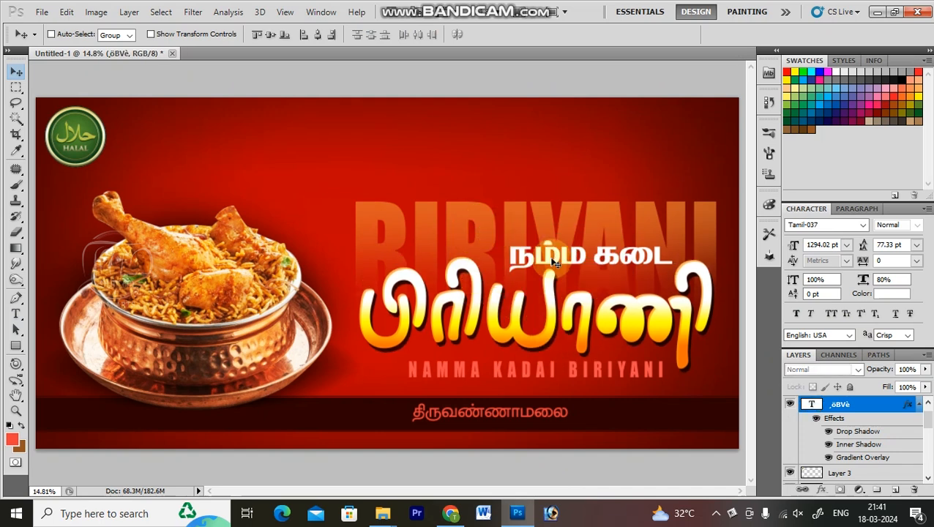
right_click(532, 258)
left_click(546, 266, "shift")
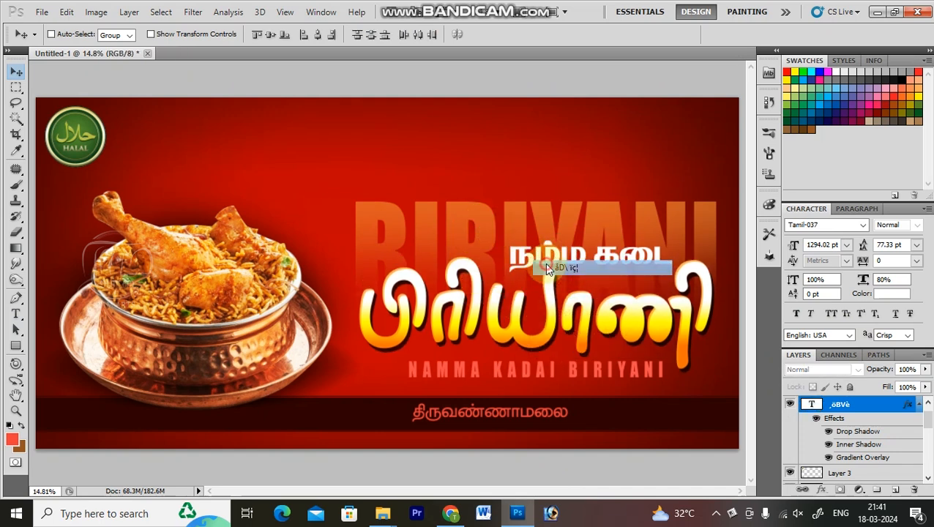
right_click(554, 370)
left_click(569, 376)
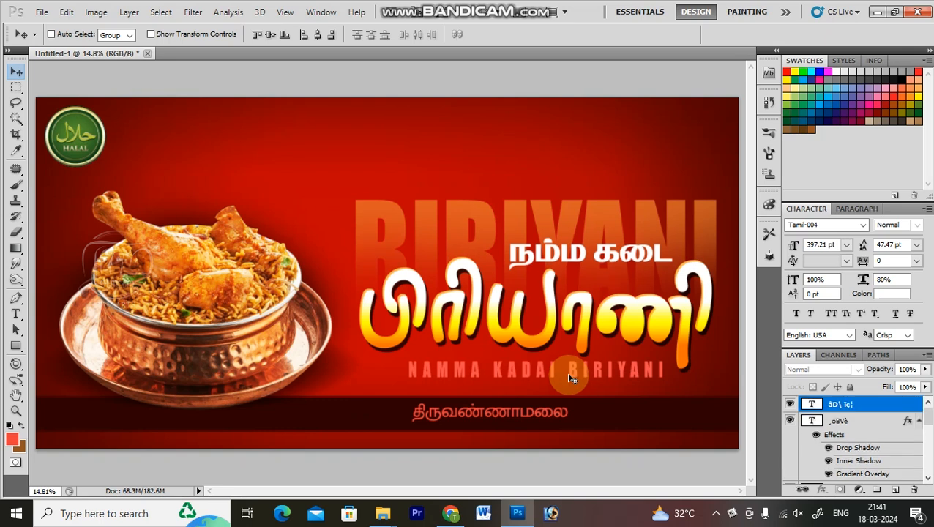
right_click(625, 316)
left_click(638, 327, "shift")
left_click_drag(647, 355, 647, 313)
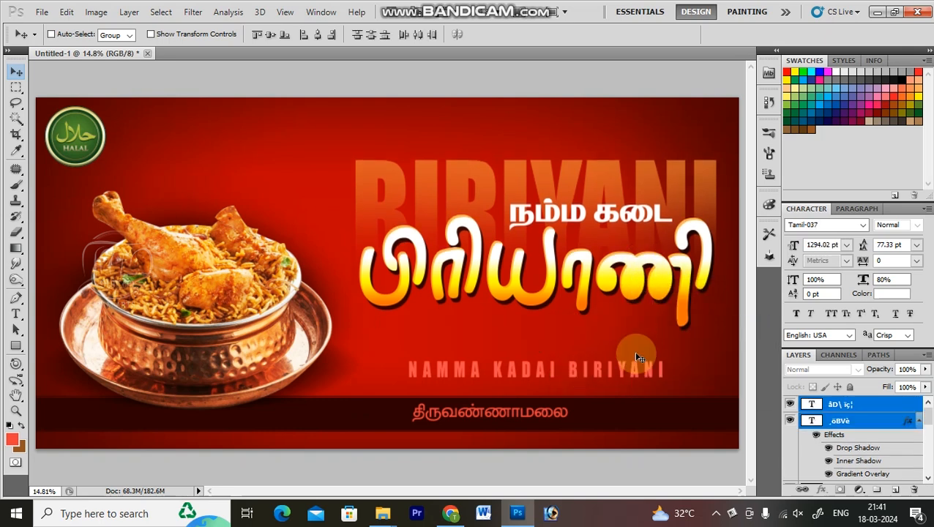
key("ctrl+z")
Add the "NAMMA KADAI BIRIYANI" tagline to the selected title layers and nudge the whole group slightly upward.
right_click(607, 367)
left_click(618, 379)
key("shift+Up")
key("shift+Up")
key("shift+Up")
key("shift+Up")
key("shift+Up")
key("shift+Up")
key("shift+Up")
key("shift+Up")
key("shift+Up")
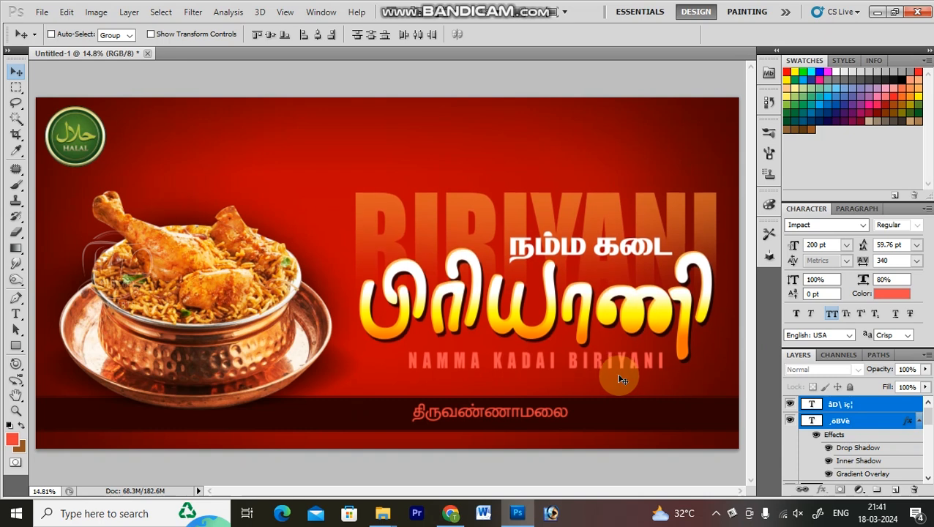
Show the rulers, place a vertical guide through the title's centre at about 173, and centre the திருவண்ணாமலை text on it.
key("ctrl+r")
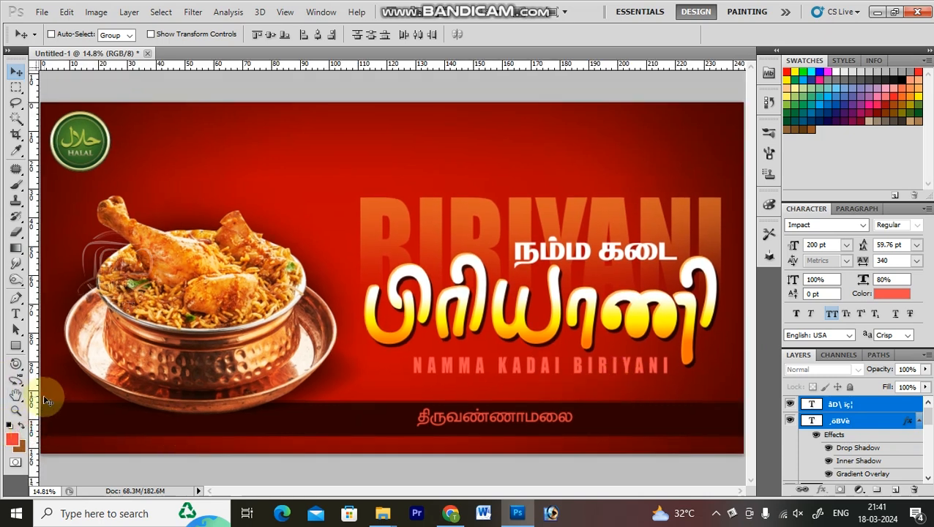
left_click_drag(33, 395, 540, 372)
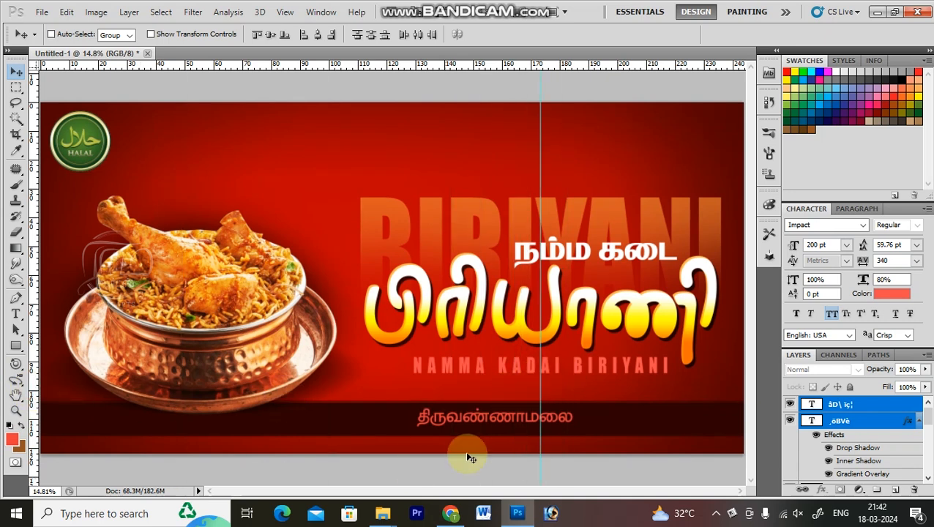
key("t")
left_click(462, 417)
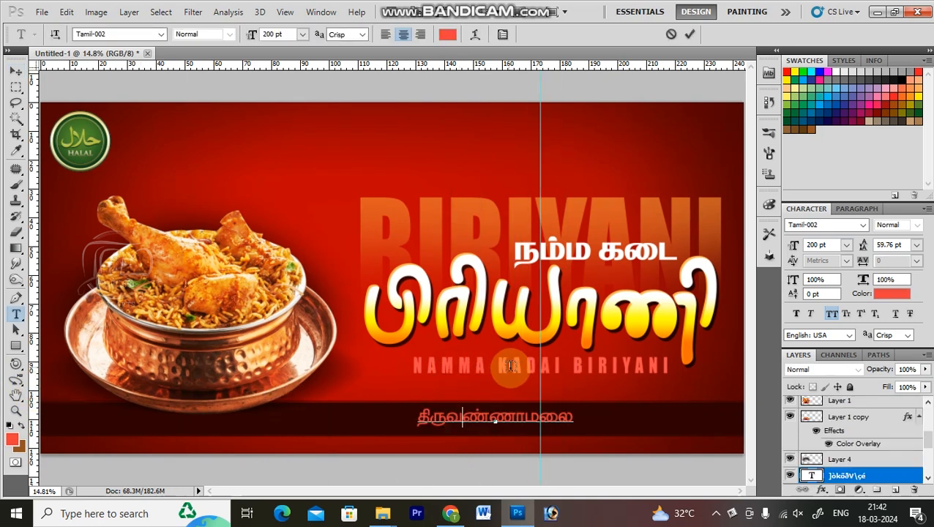
key("Escape")
left_click(489, 418)
key("Escape")
key("v")
left_click_drag(476, 405, 494, 415)
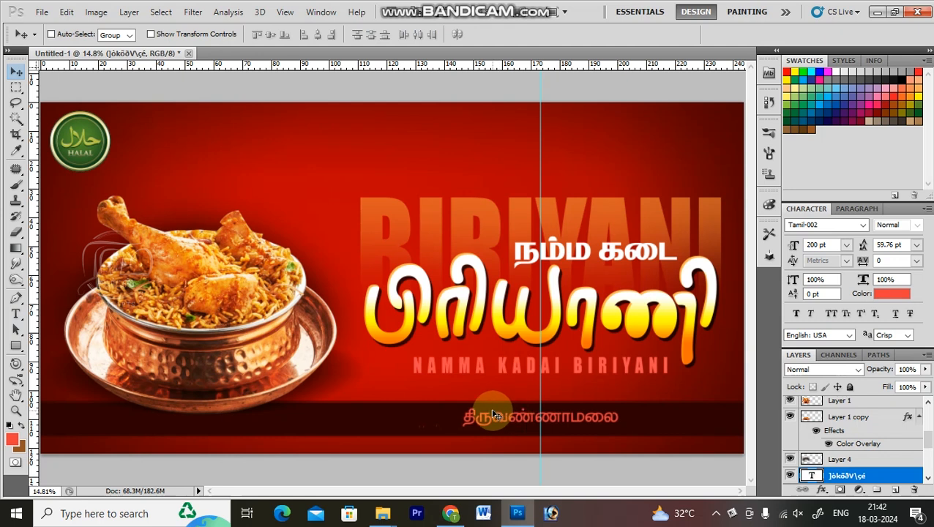
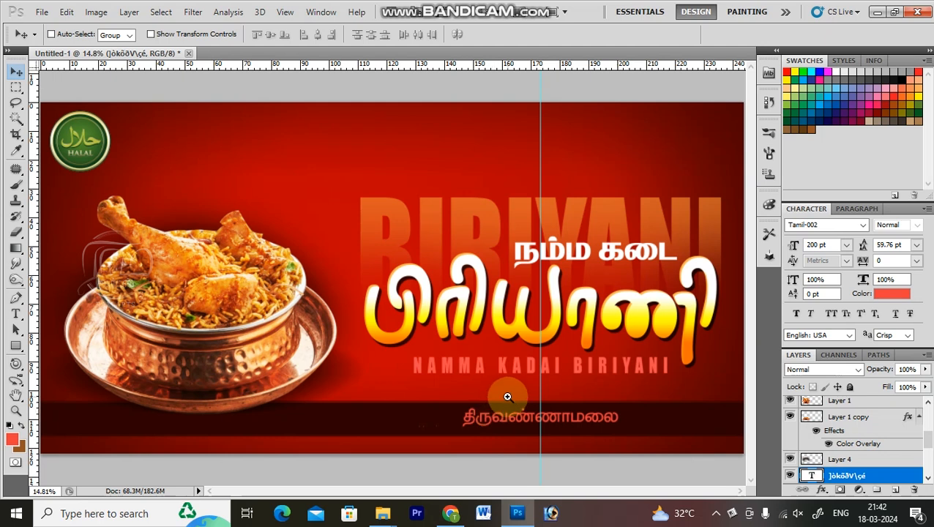
Change the BIRIYANI lettering's Color Overlay from orange to light red fe4d4d.
key("ctrl+0")
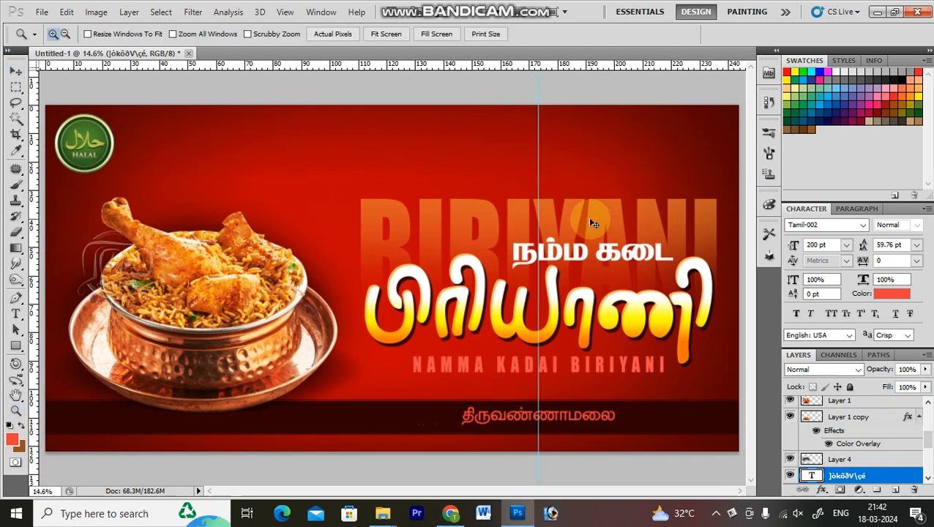
left_click(617, 227, "ctrl")
key("alt+l")
key("d")
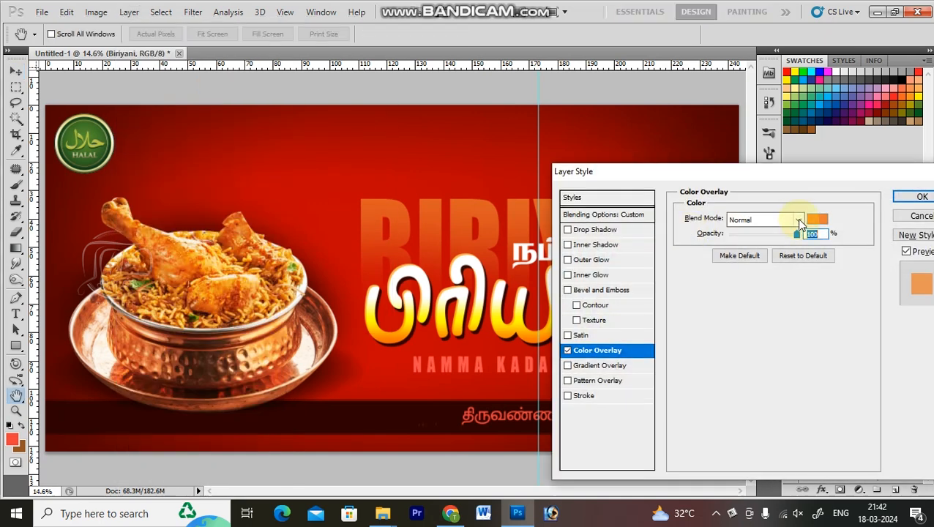
left_click(817, 220)
left_click(467, 179)
mouse_move(646, 295)
left_mouse_down()
mouse_move(654, 271)
mouse_move(700, 267)
mouse_move(658, 260)
left_mouse_up()
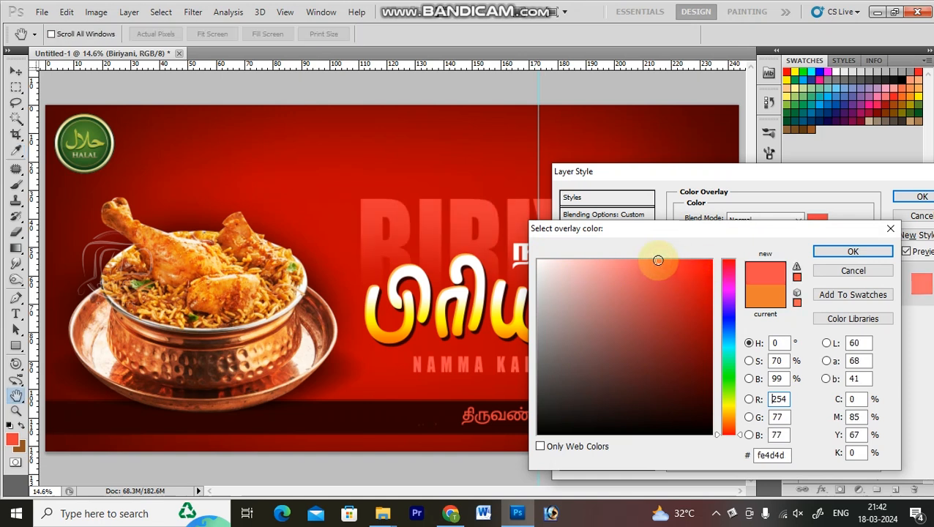
key("Return")
key("Return")
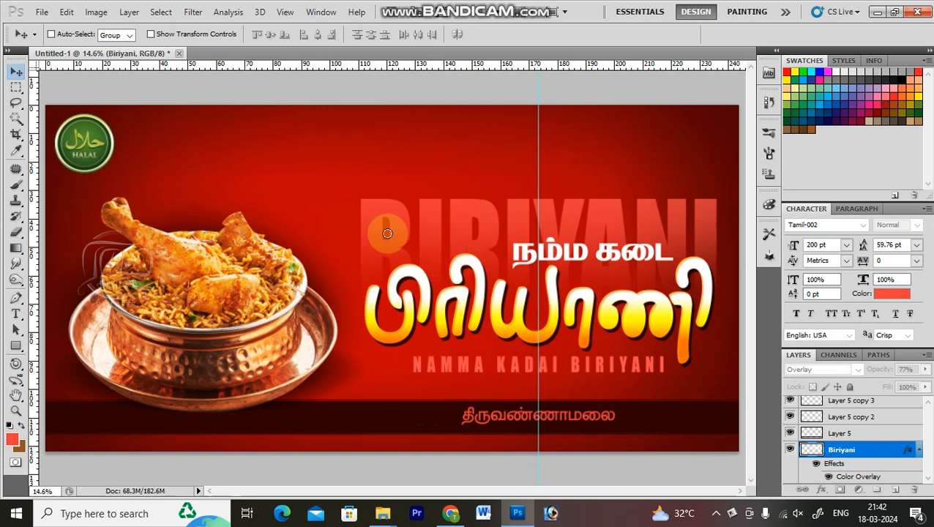
Add a white 192 pt placeholder phone number in the banner's upper-right corner with a colon in front of it.
key("Tab")
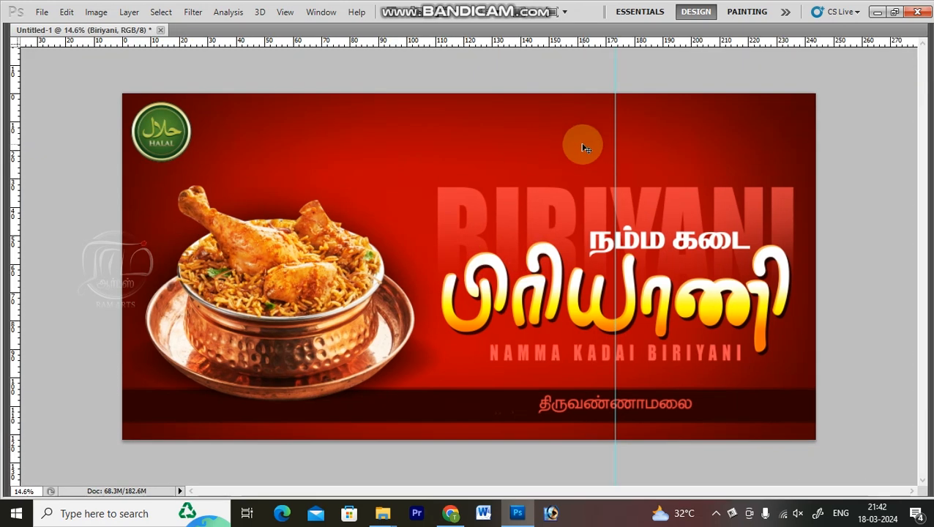
key("ctrl+plus")
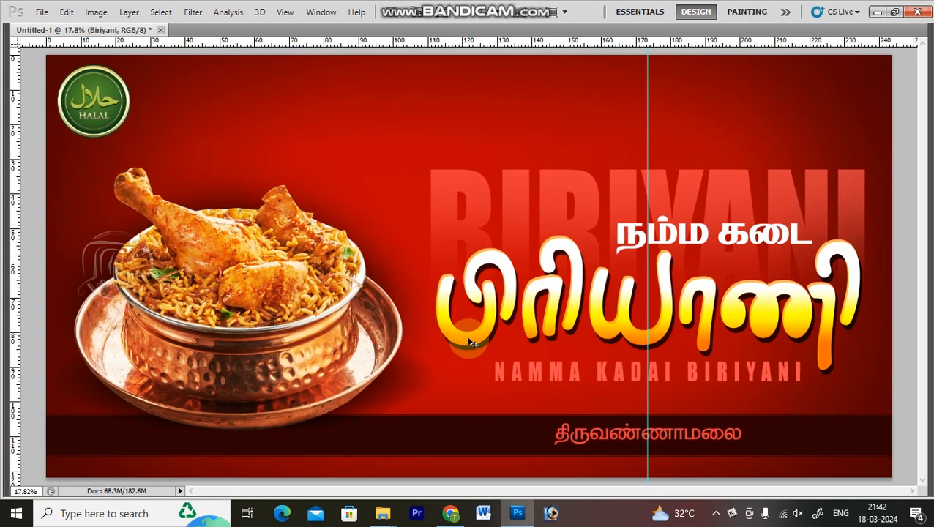
key("t")
left_click(547, 363)
key("Escape")
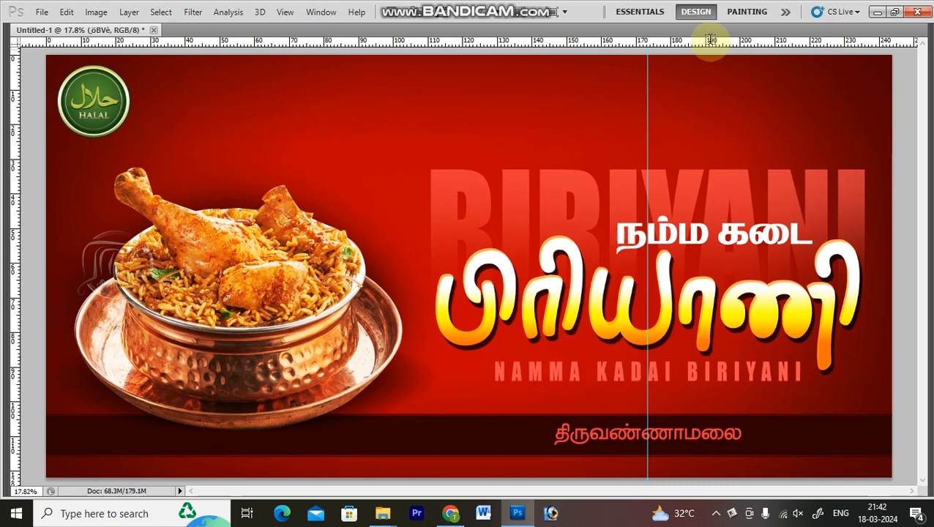
key("Tab")
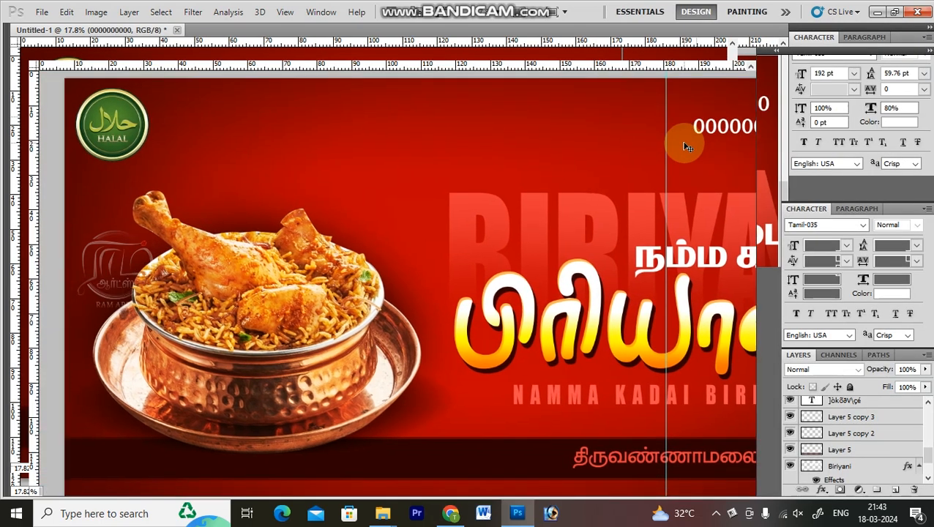
left_click_drag(693, 163, 775, 145)
key("t")
left_click(755, 87)
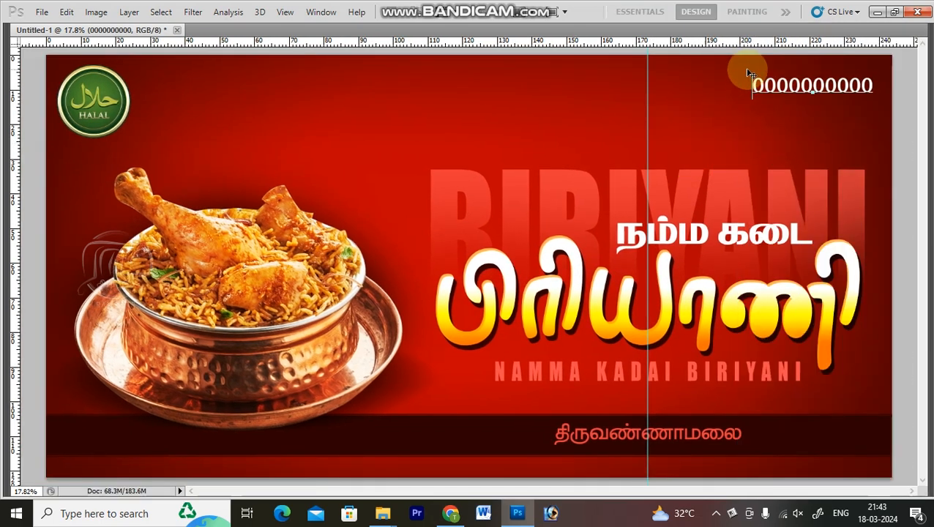
type(":")
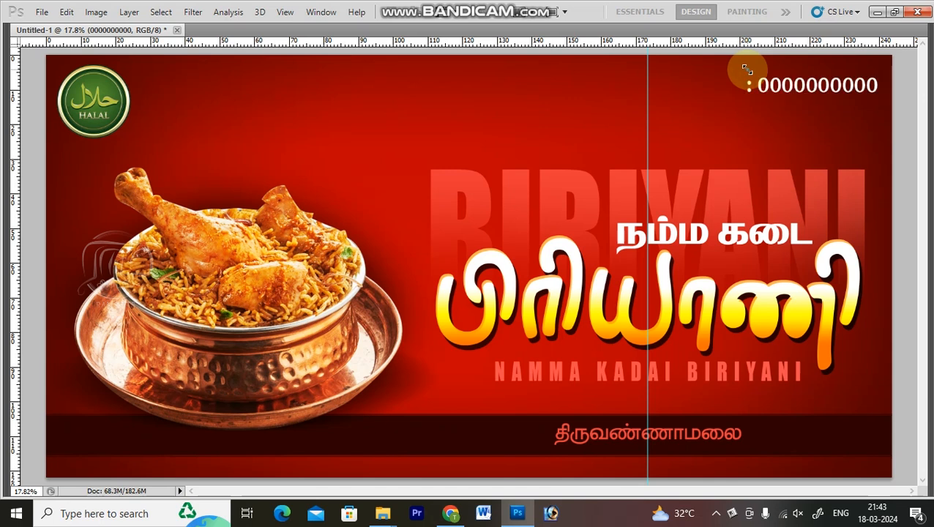
key("ctrl+Return")
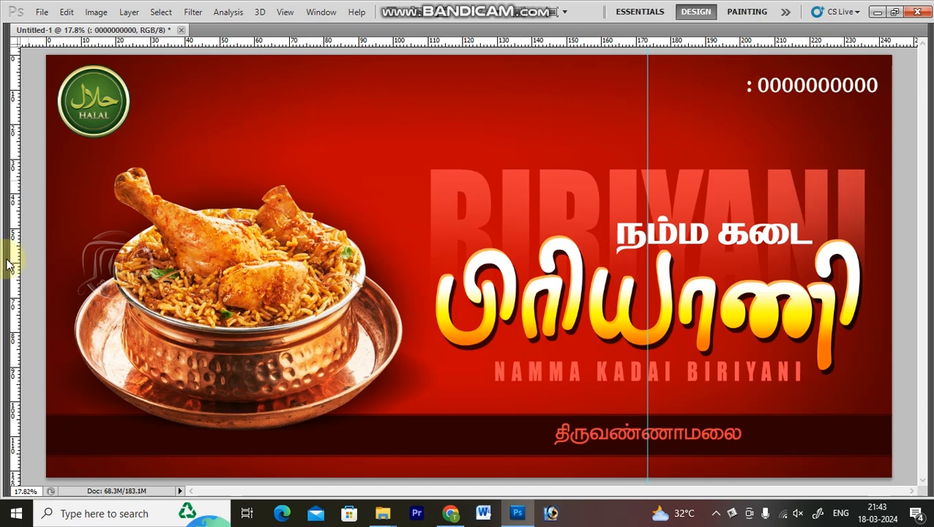
Activate the Custom Shape tool and replace the current shape set with the complete All library.
key("Tab")
left_click(20, 348)
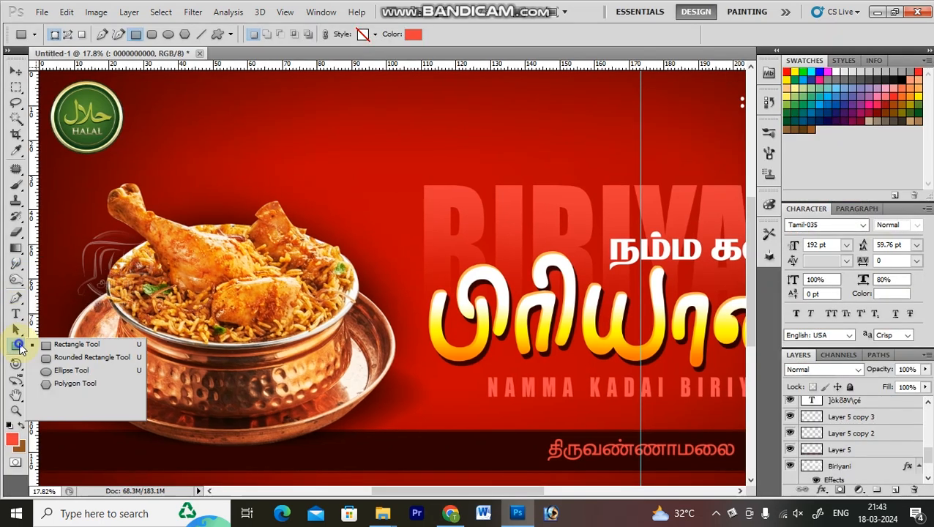
left_click(83, 408)
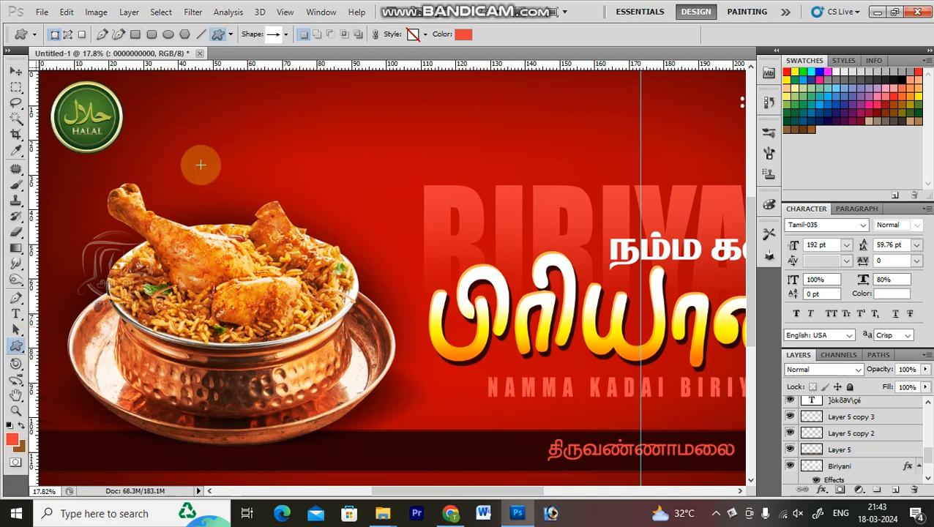
left_click(285, 35)
scroll(268, 118, "down", 2)
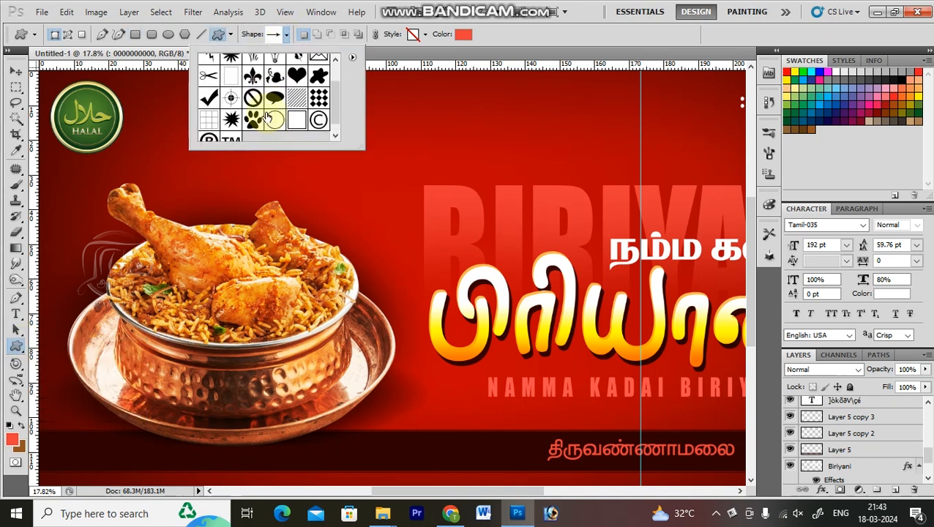
scroll(268, 116, "up", 2)
scroll(269, 110, "down", 3)
scroll(269, 109, "up", 3)
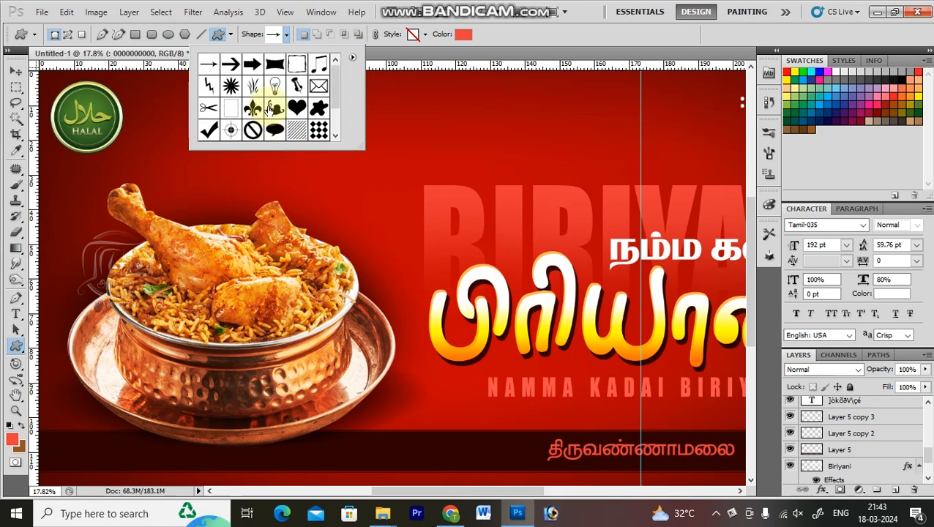
left_click(352, 57)
left_click(412, 253)
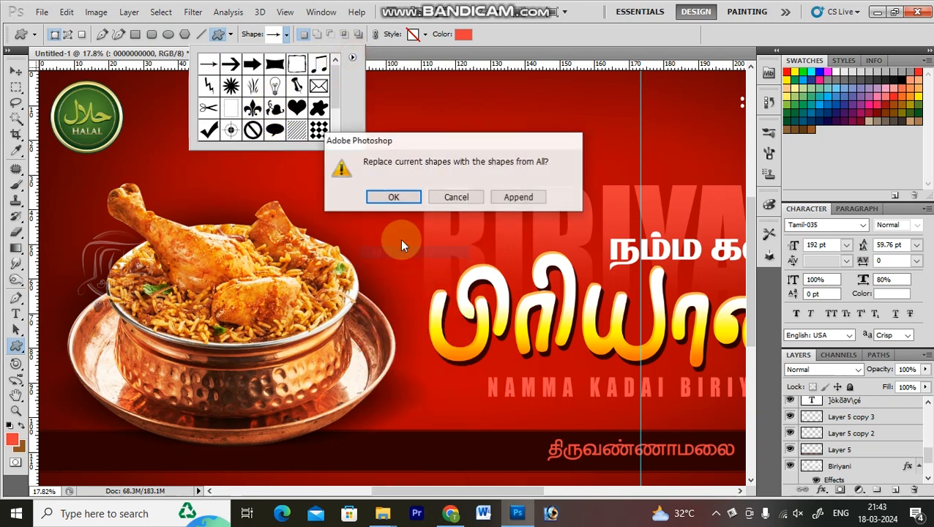
left_click(366, 199)
Draw the rounded-square telephone shape as a path, about 5 cm wide, just before the phone number's colon.
scroll(271, 106, "down", 8)
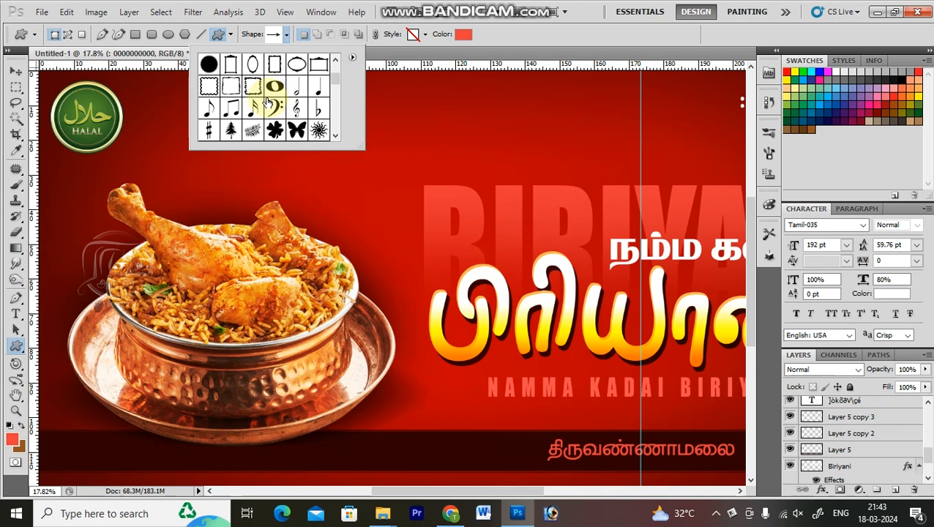
scroll(261, 108, "down", 2)
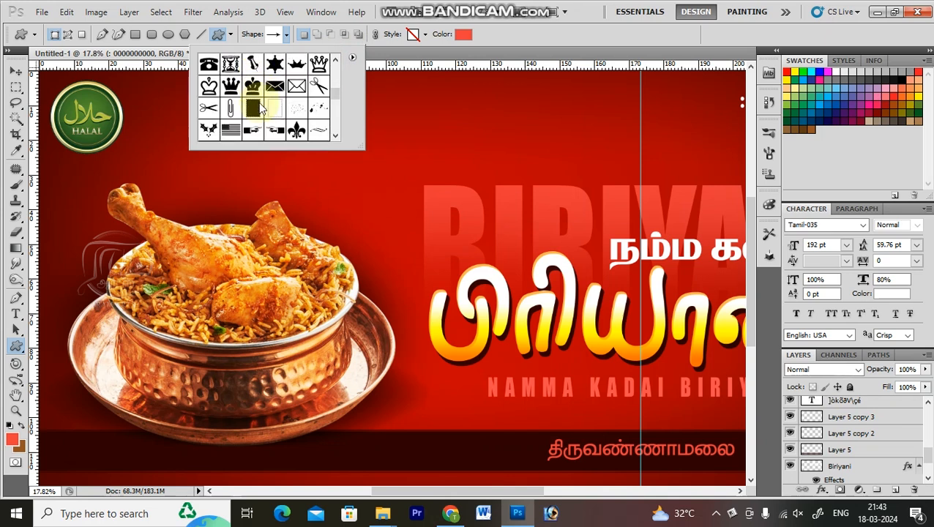
scroll(261, 108, "down", 6)
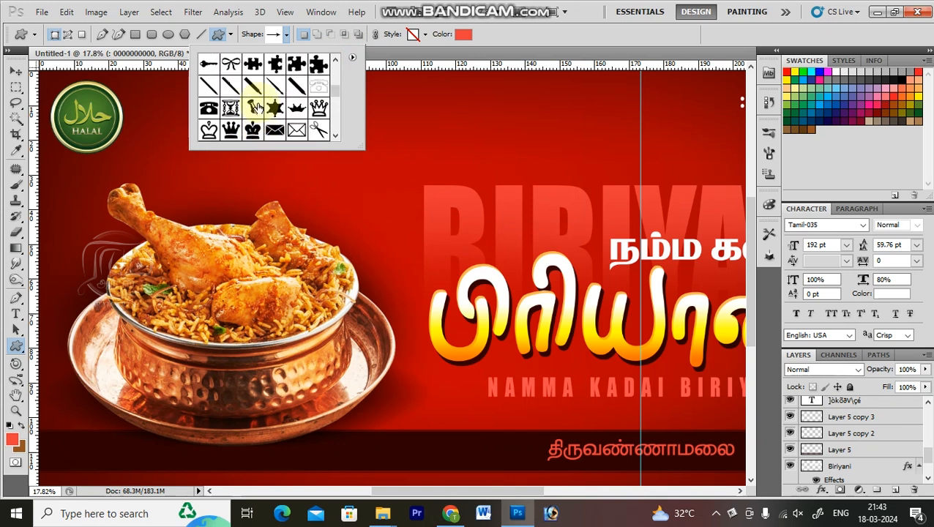
scroll(261, 108, "down", 4)
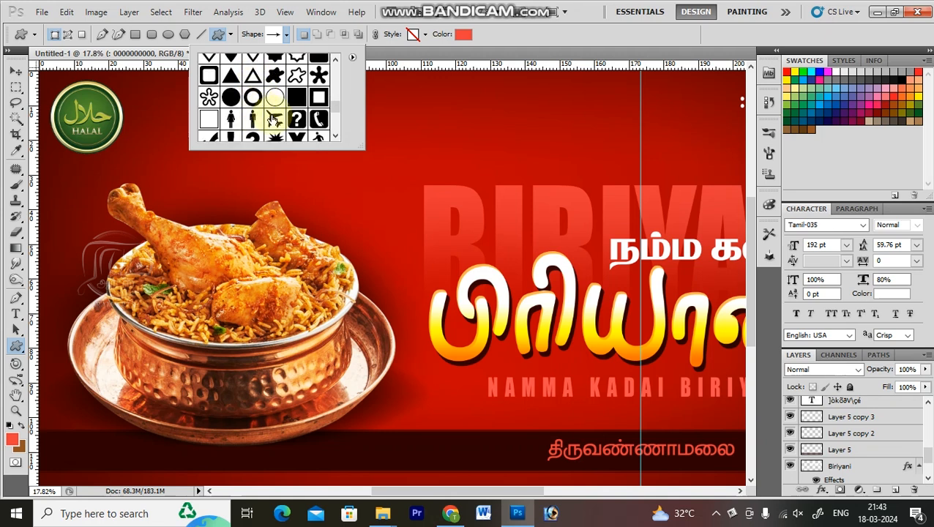
left_click(318, 130)
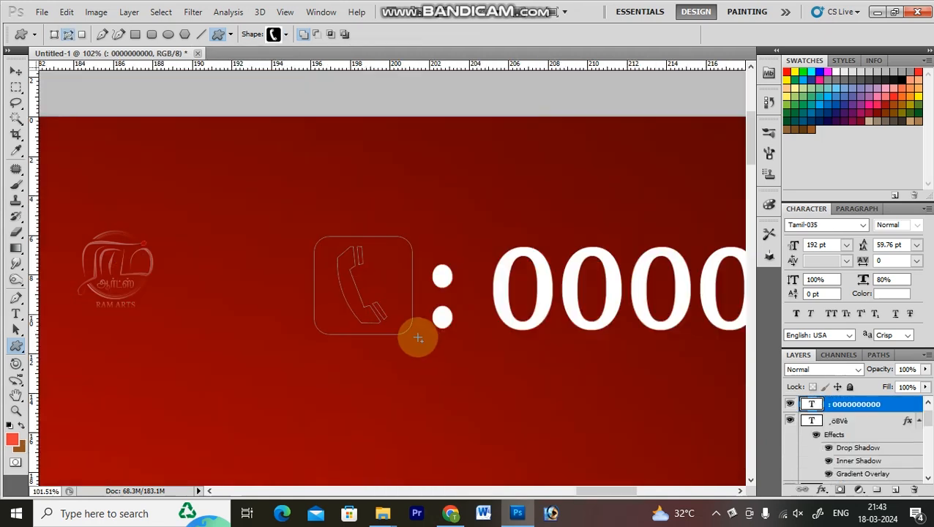
left_click_drag(417, 334, 423, 336)
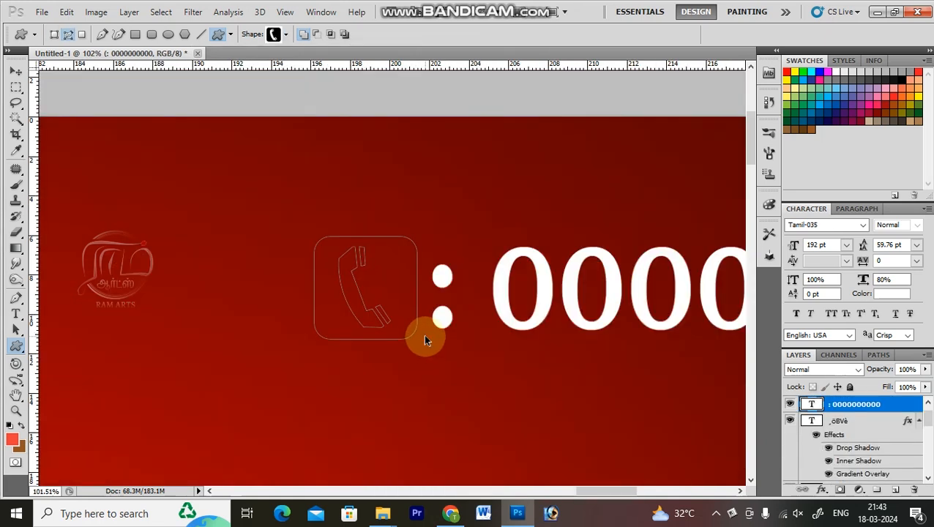
Turn the telephone path into a selection and fill it with the phone number's white on a new layer.
key("ctrl+Return")
key("v")
key("ctrl+shift+n")
key("Return")
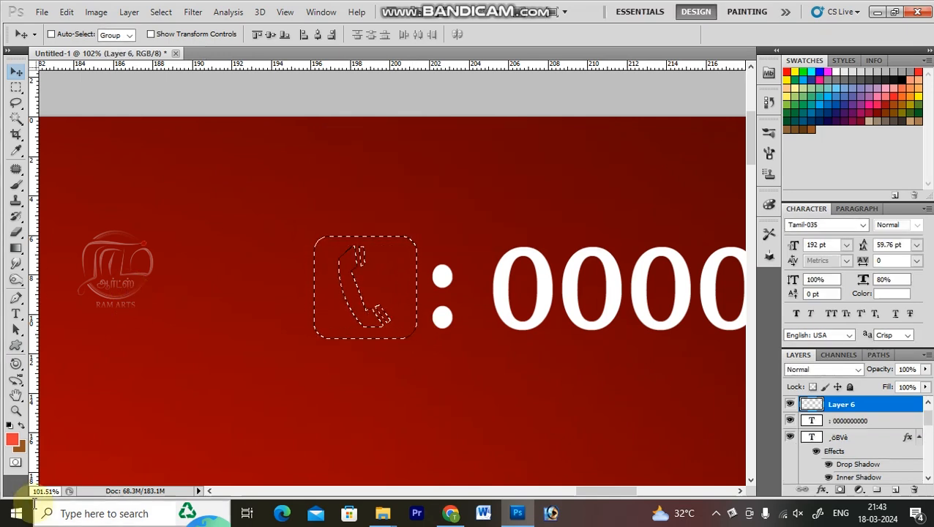
left_click(12, 439)
left_click(444, 315)
key("Return")
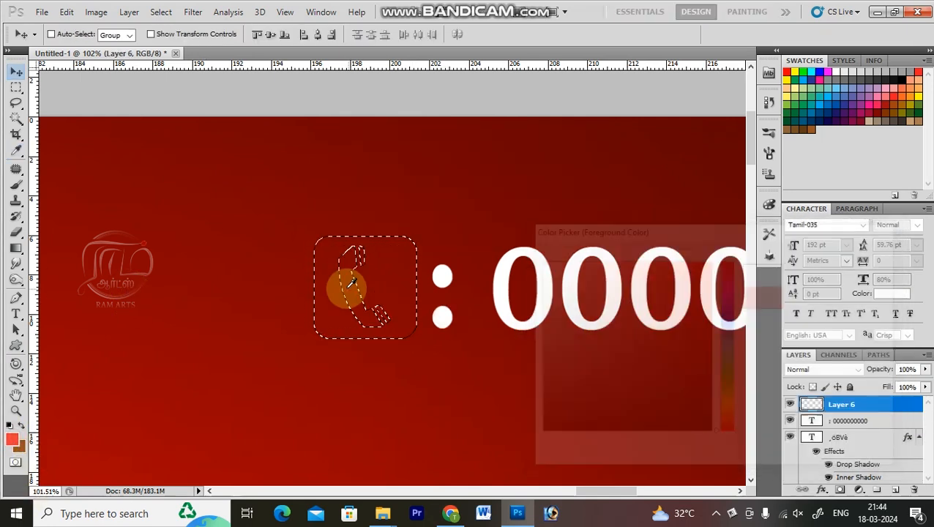
key("alt+BackSpace")
key("ctrl+0")
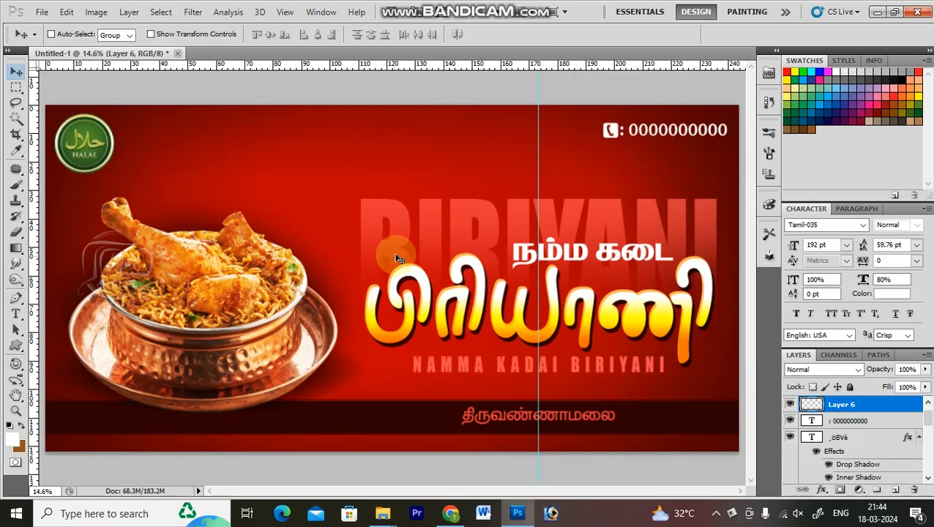
Preview the whole banner in full-screen mode without the surrounding interface.
key("f")
key("f")
key("ctrl+0")
key("f")
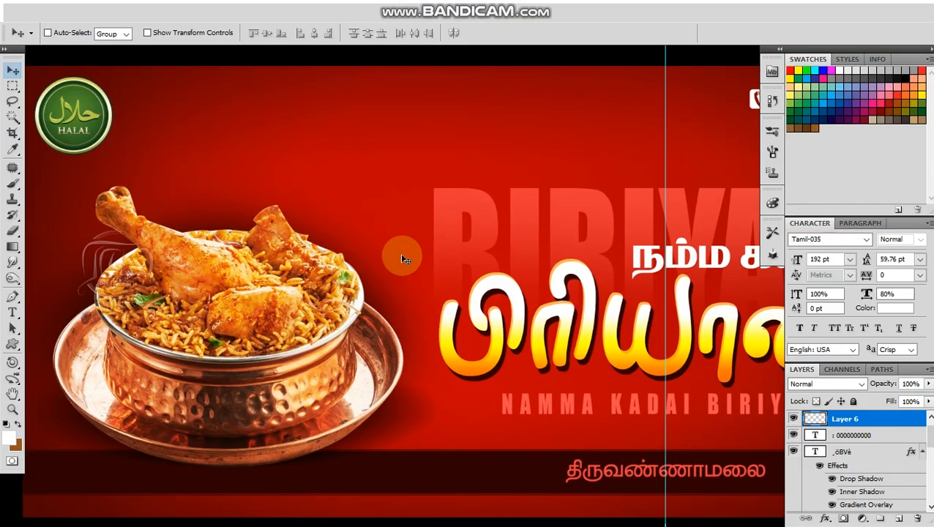
key("f")
key("f")
key("ctrl+0")
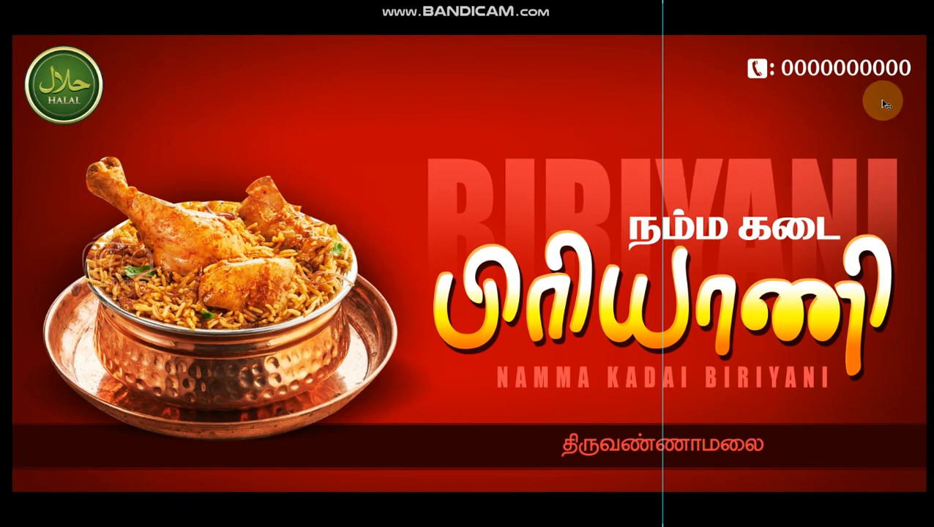
Switch to Chrome and run a Google image search for "water colour texeture".
key("alt+Tab")
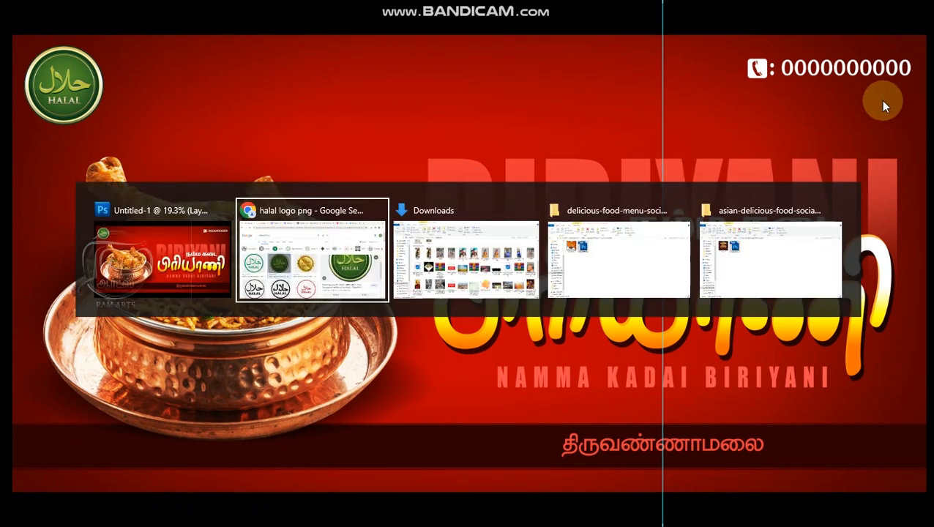
left_click_drag(229, 94, 3, 103)
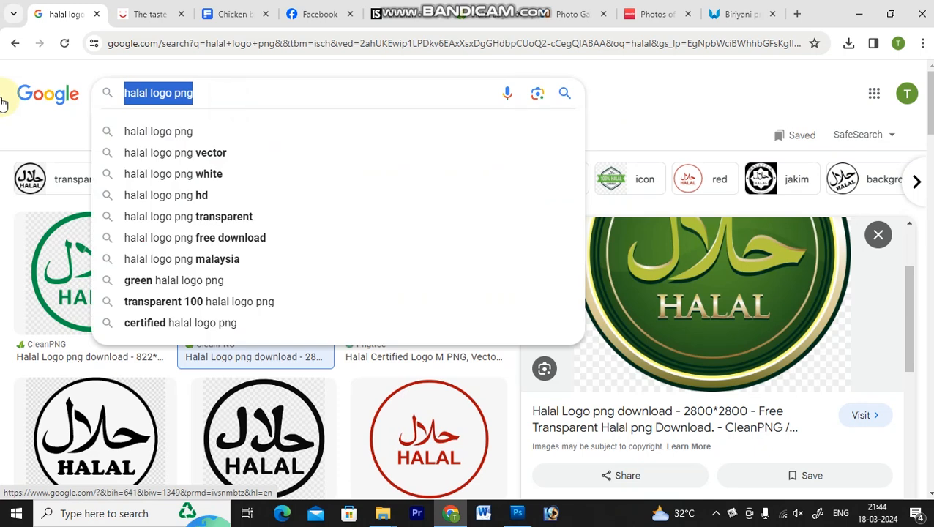
type("wa")
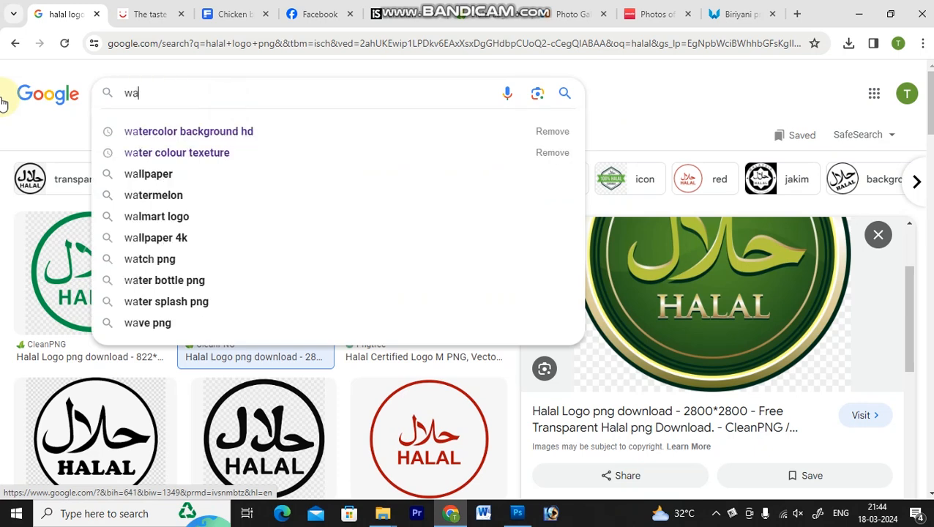
type("ter colou")
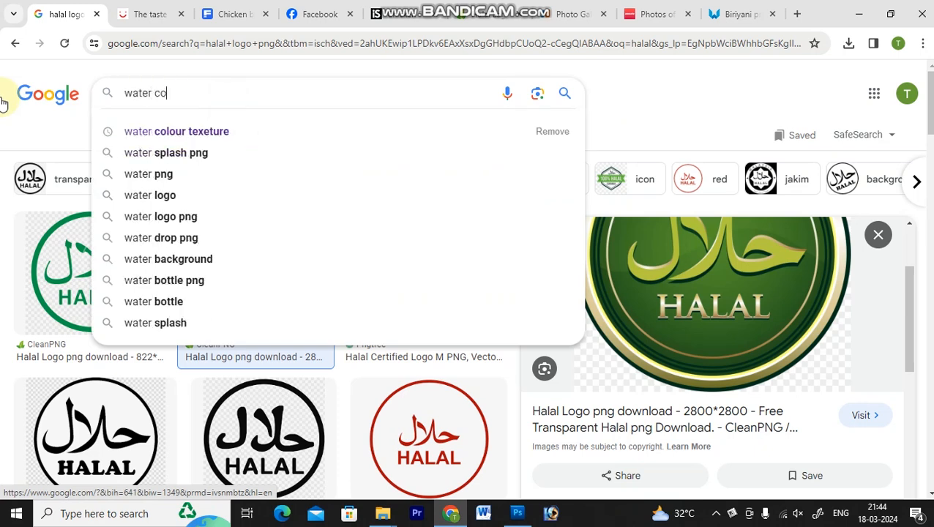
key("Down")
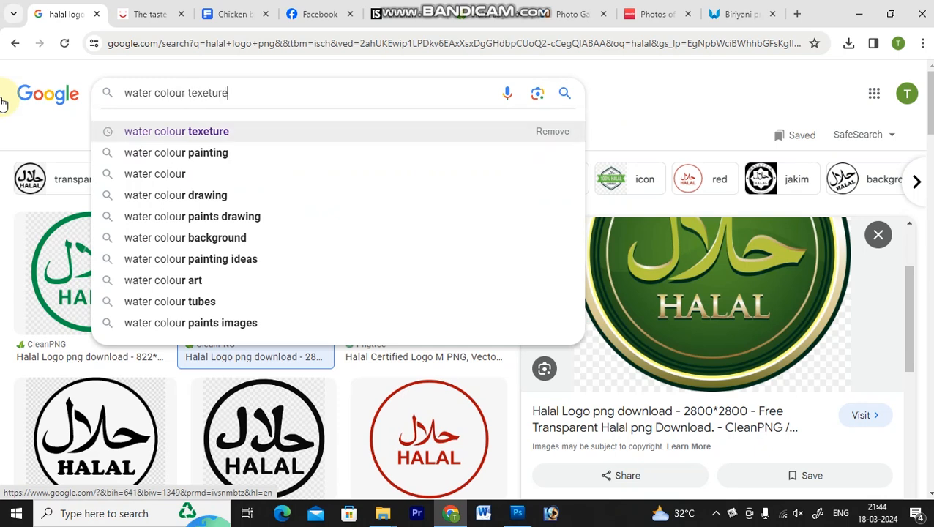
key("Return")
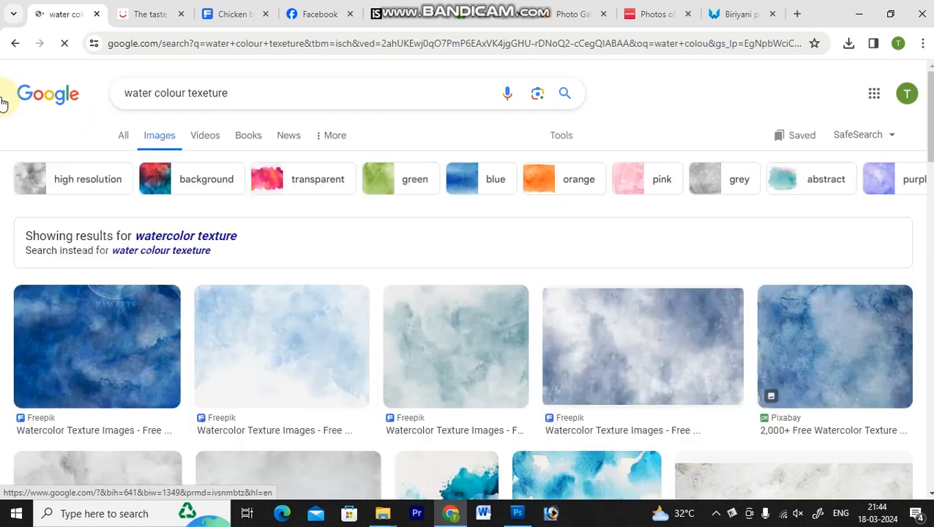
Look through the image results for a watercolor texture suited to the banner's background.
scroll(15, 192, "down", 4)
scroll(267, 250, "down", 9)
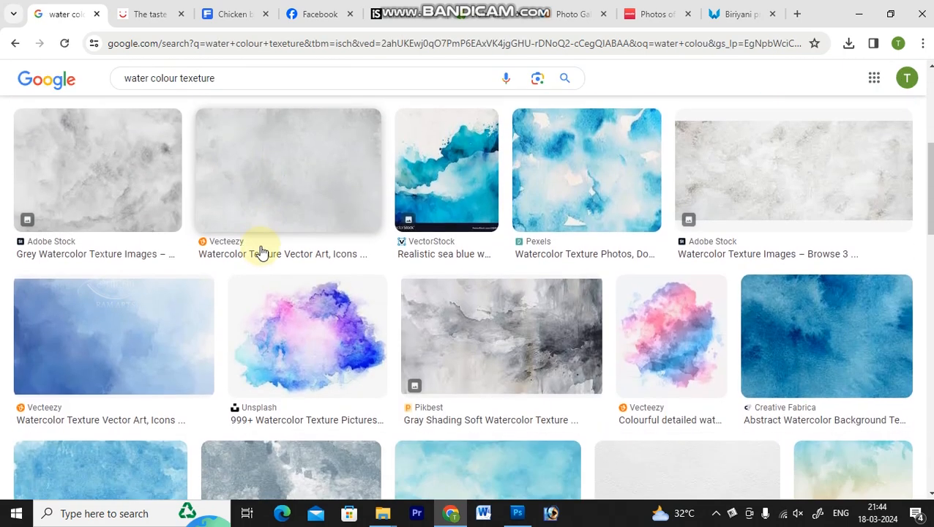
scroll(222, 267, "down", 10)
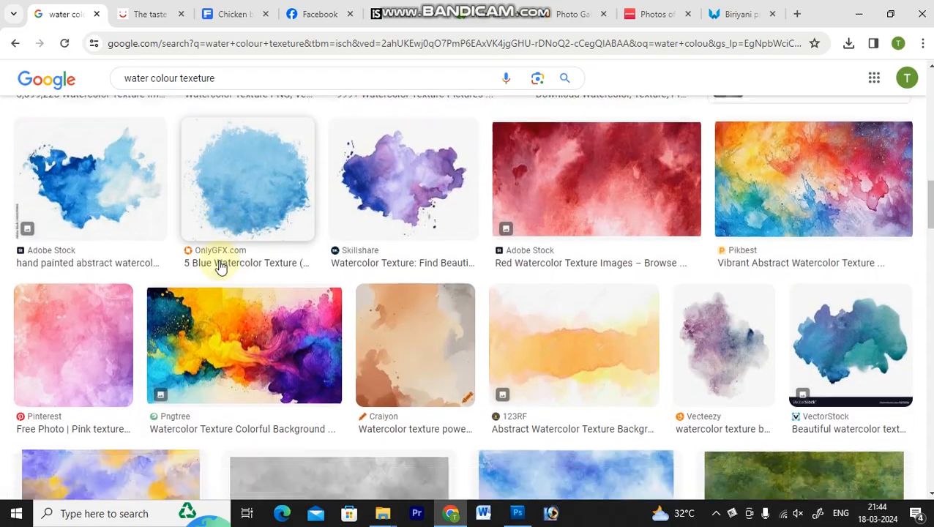
scroll(212, 247, "down", 4)
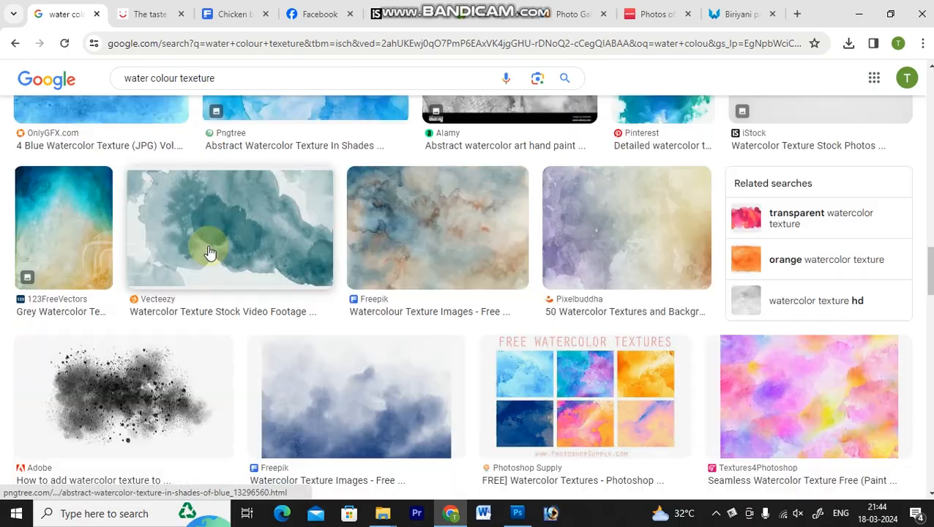
scroll(211, 248, "up", 2)
scroll(211, 249, "up", 3)
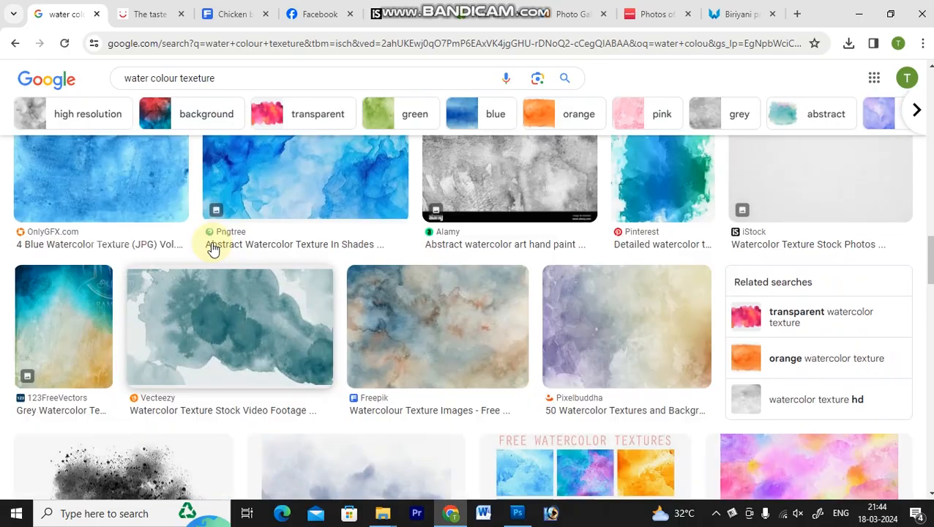
scroll(258, 265, "up", 4)
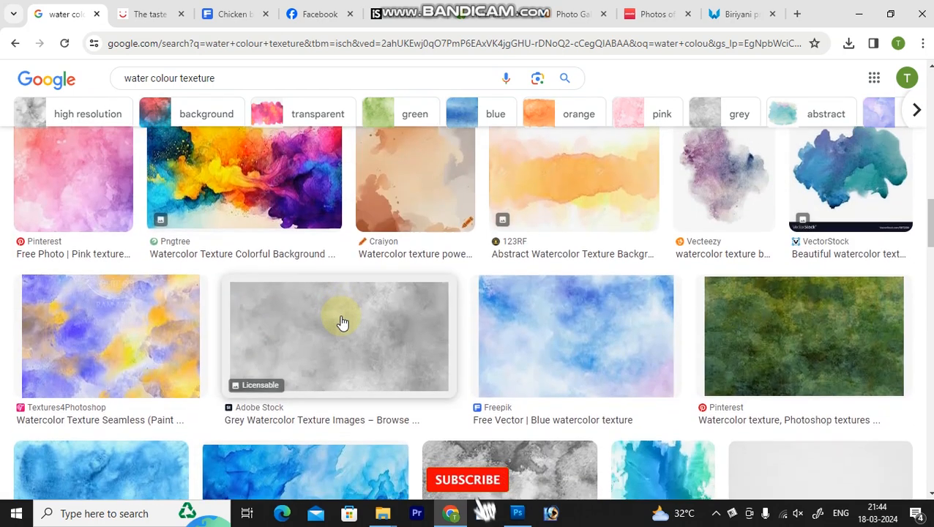
scroll(840, 298, "down", 1)
Open the dark green watercolor texture from Pinterest and copy its image.
left_click(840, 298)
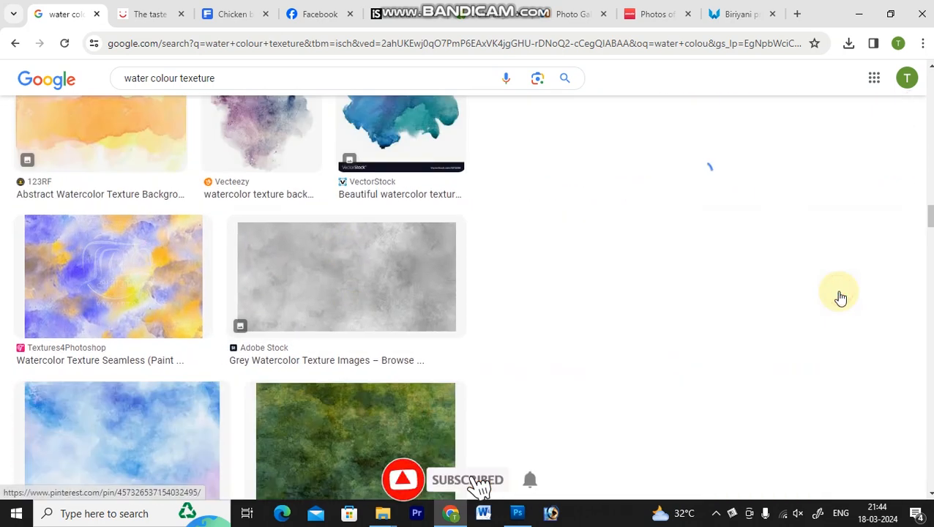
right_click(719, 243)
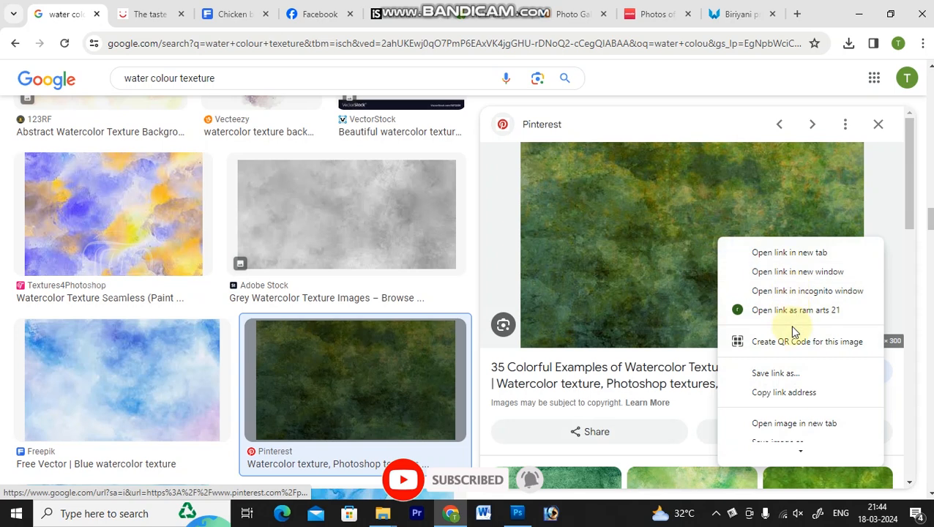
scroll(798, 394, "down", 1)
scroll(791, 399, "down", 1)
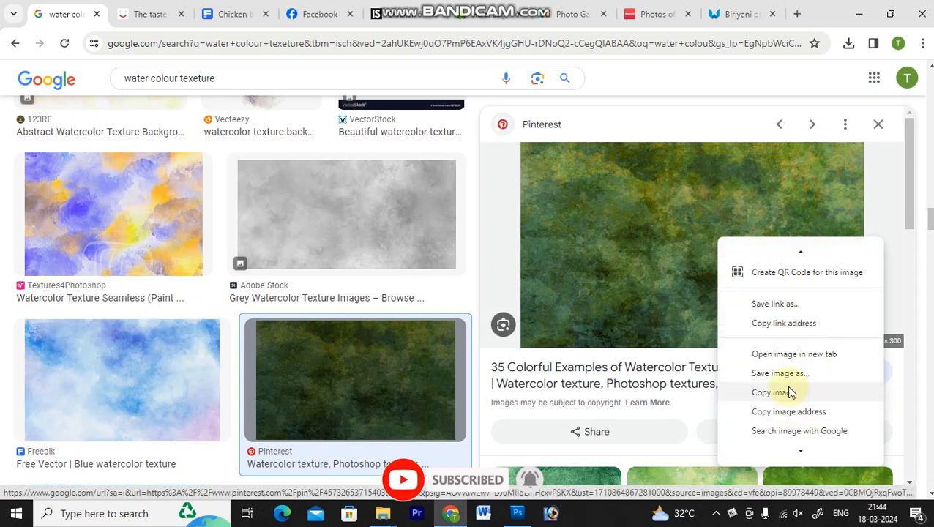
left_click(772, 392)
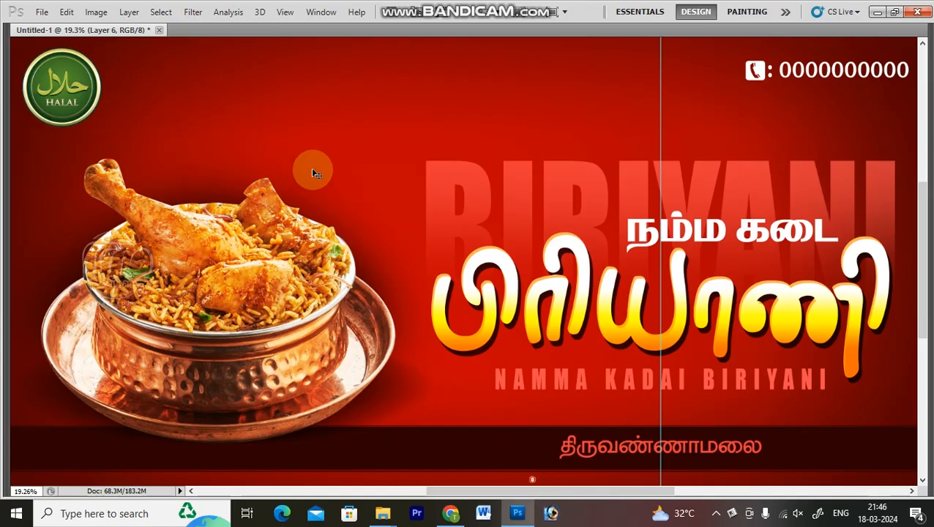
Paste the green texture into the banner in Photoshop, enlarge it to cover the canvas and send it to the back.
key("ctrl+v")
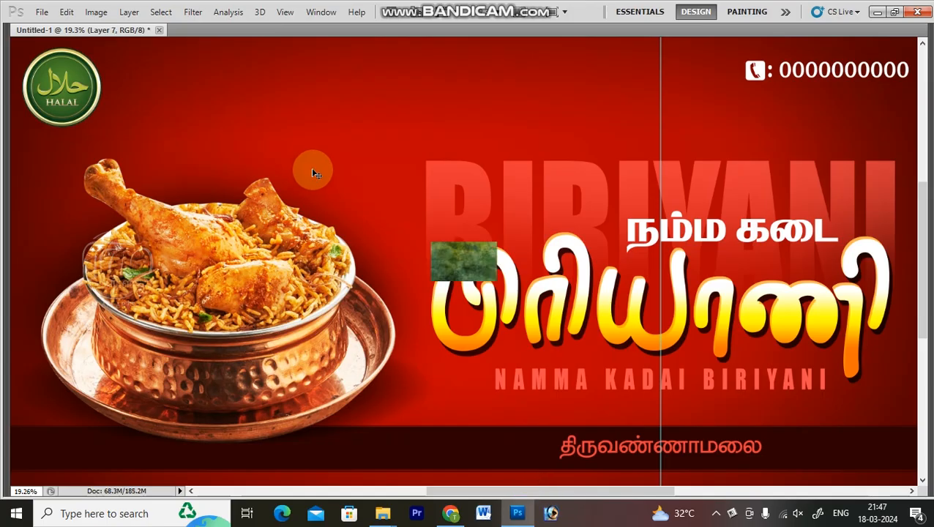
key("ctrl+t")
left_click_drag(496, 281, 624, 363)
key("Return")
key("ctrl+0")
key("ctrl+shift+bracketleft")
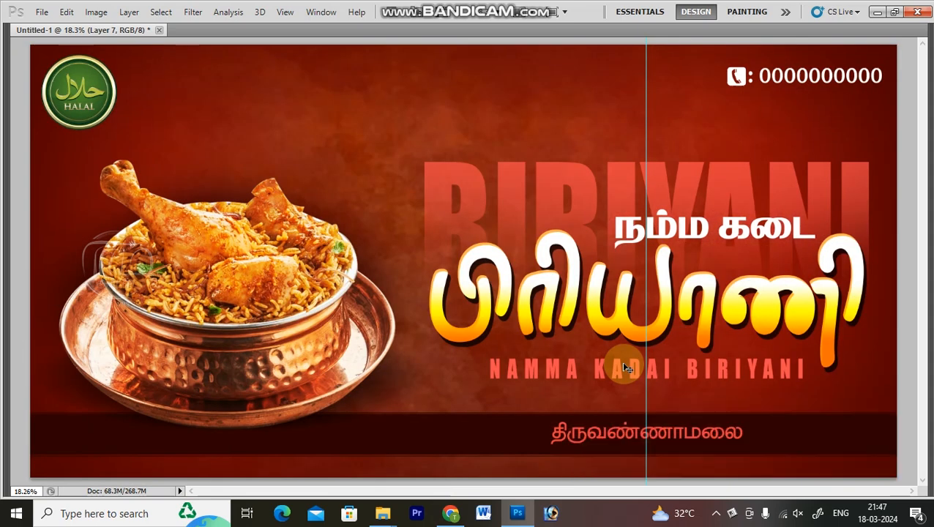
Move the texture layer up one level and cycle its blend modes to give the red background a dark, mottled look.
key("ctrl+bracketright")
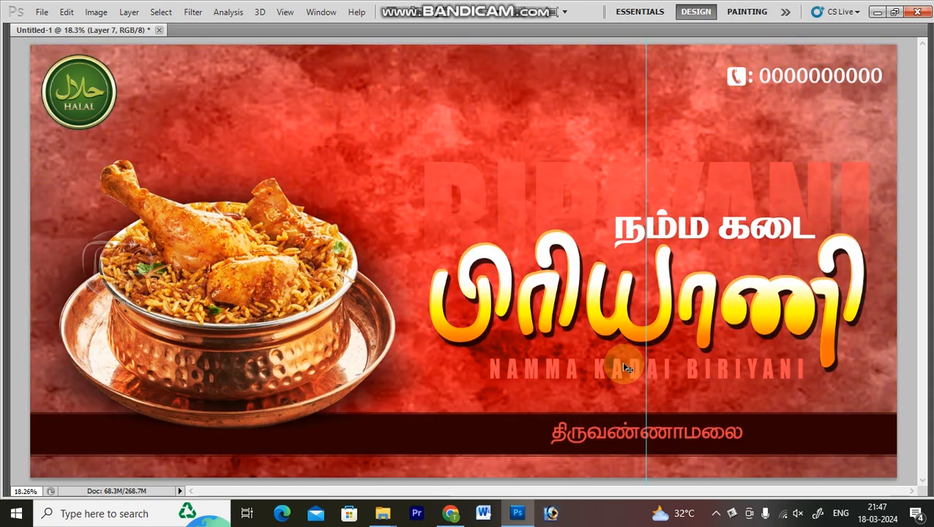
key("shift+plus")
key("shift+plus")
key("shift+plus")
key("shift+plus")
key("shift+plus")
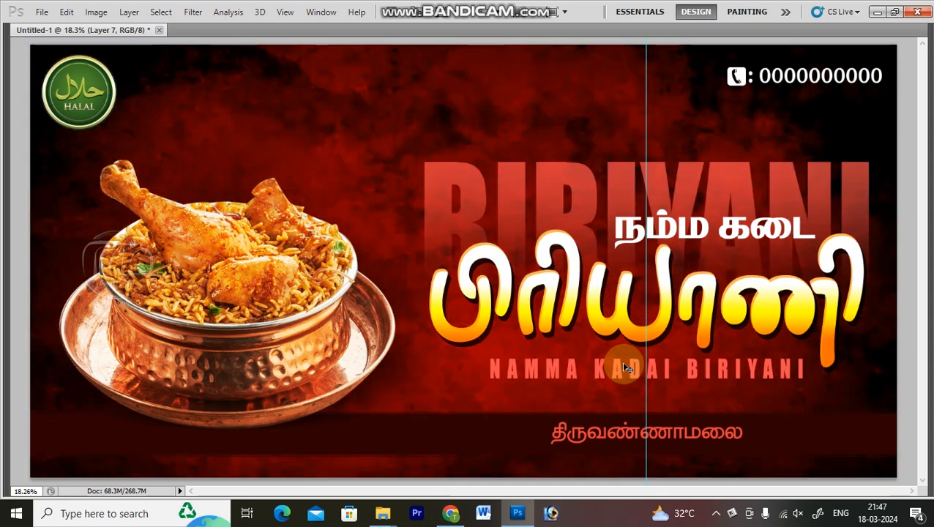
Reduce the opacity of the green texture layer to 50% so it tints the red background more softly.
key("F7")
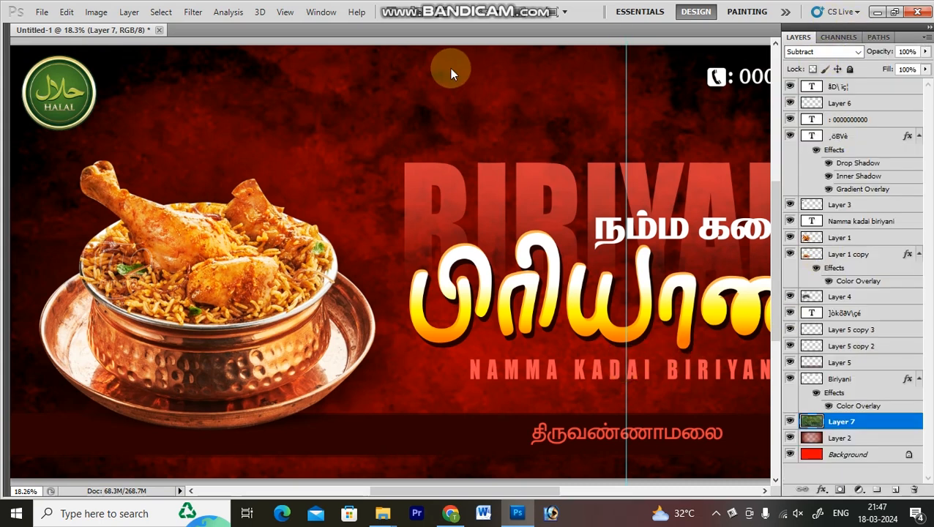
key("ctrl+0")
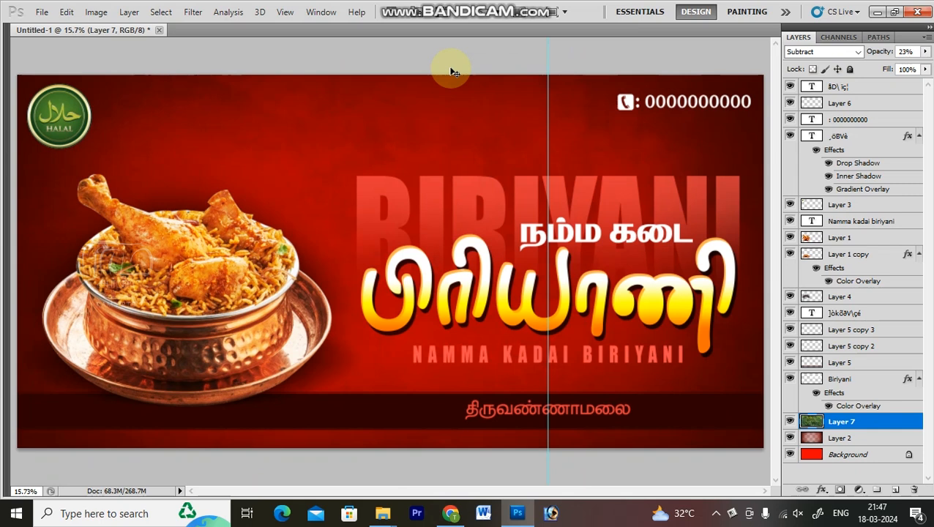
key("5")
key("ctrl+minus")
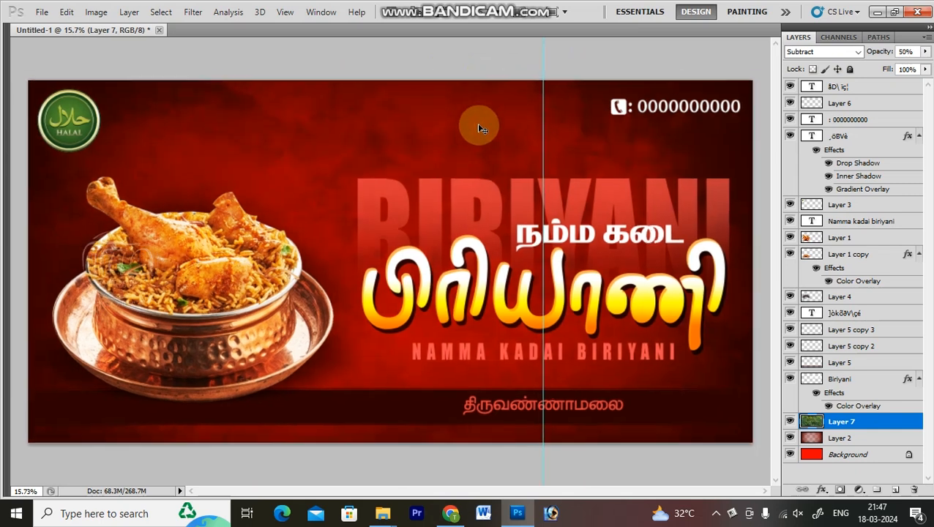
key("ctrl+plus")
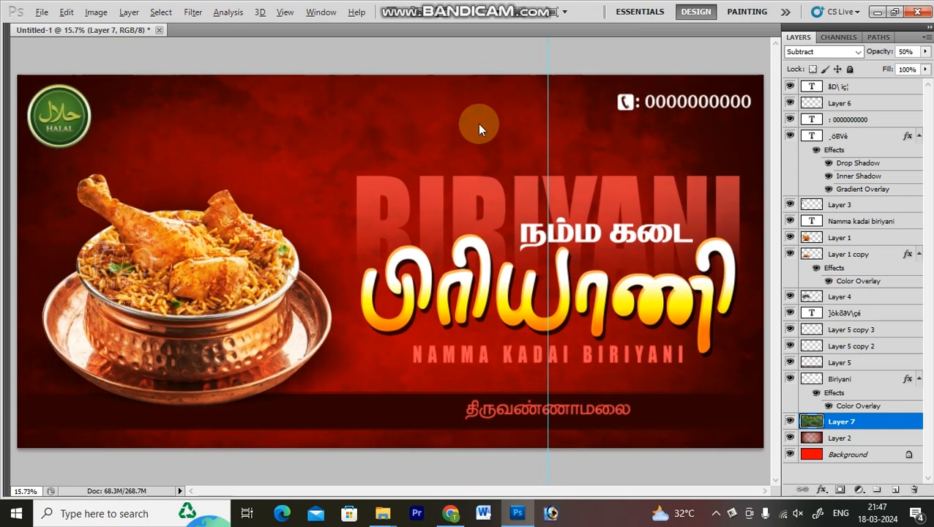
Soften the texture layer with a Gaussian Blur of 8.7 pixels radius.
key("alt+t")
mouse_move(215, 136)
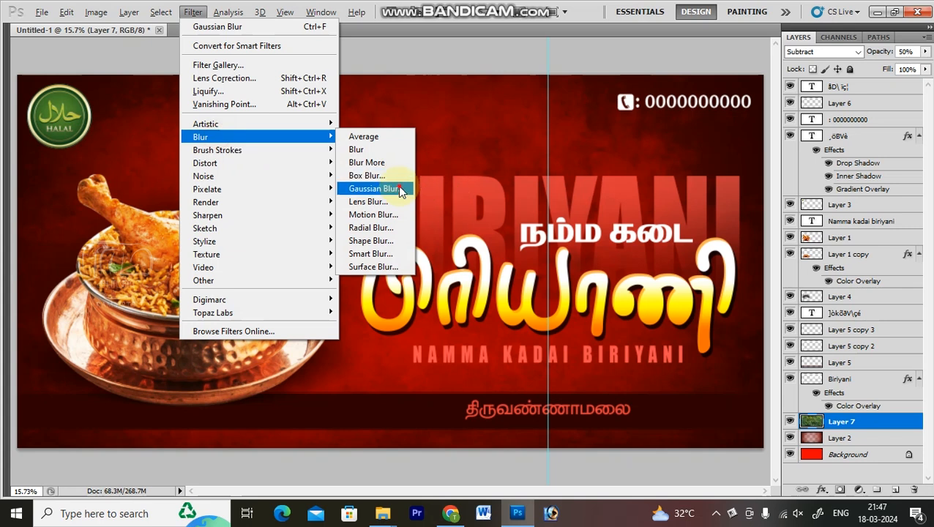
left_click(398, 188)
left_click_drag(664, 302, 671, 299)
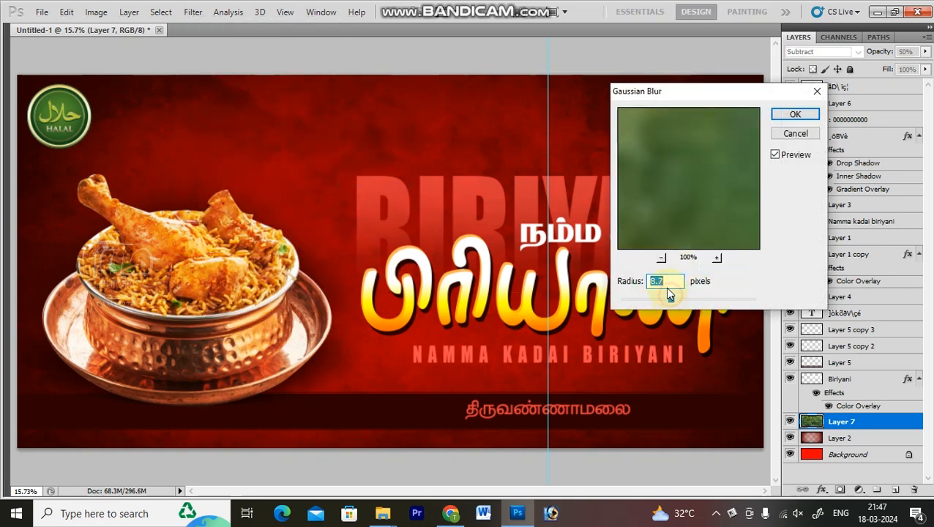
key("Return")
key("ctrl+minus")
key("ctrl+0")
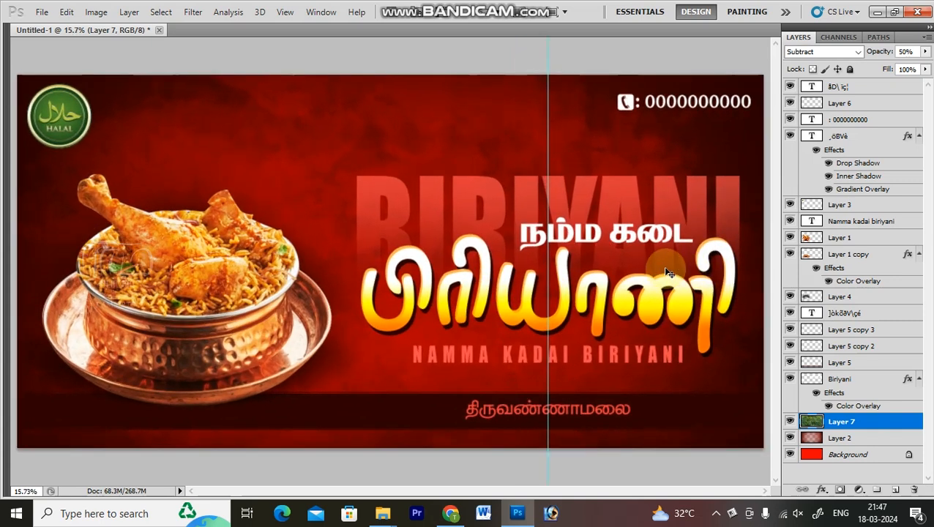
Collapse the layer list, hide the vertical guide and fit the whole banner to the window.
left_click(928, 27)
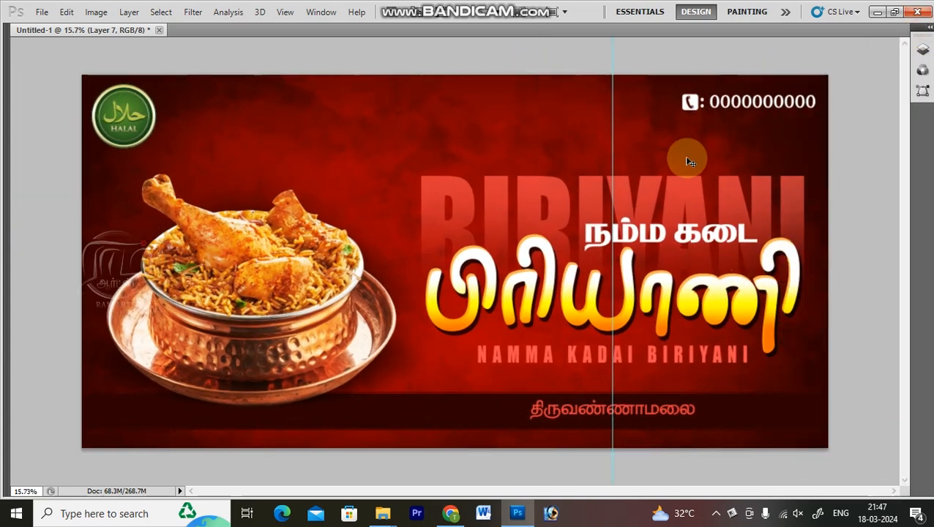
key("ctrl+h")
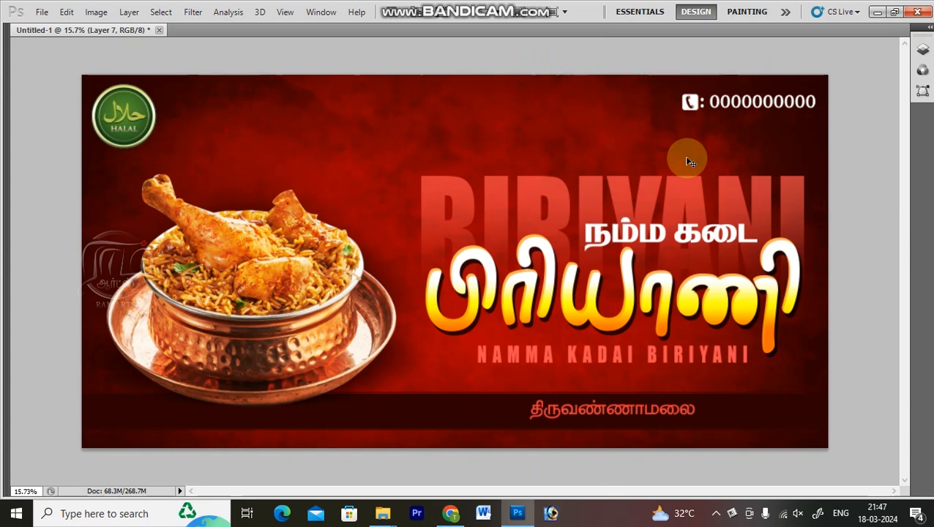
key("ctrl+0")
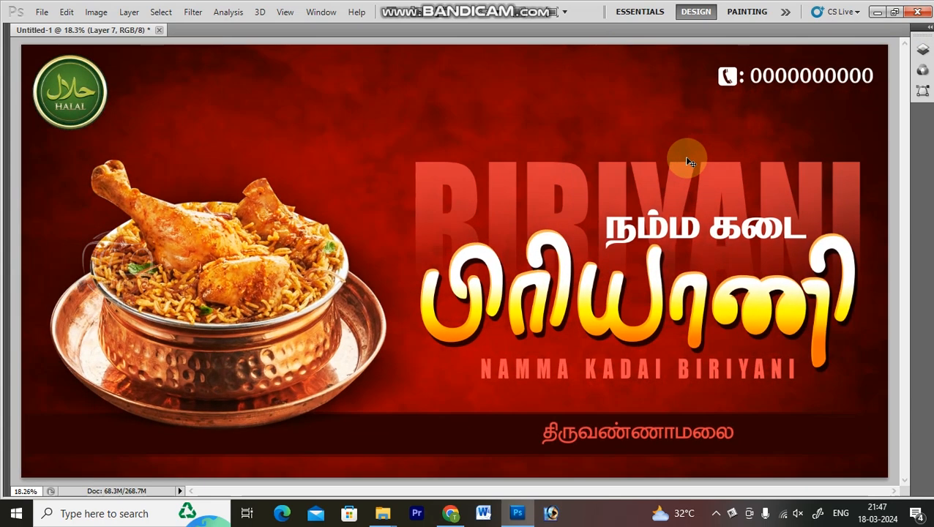